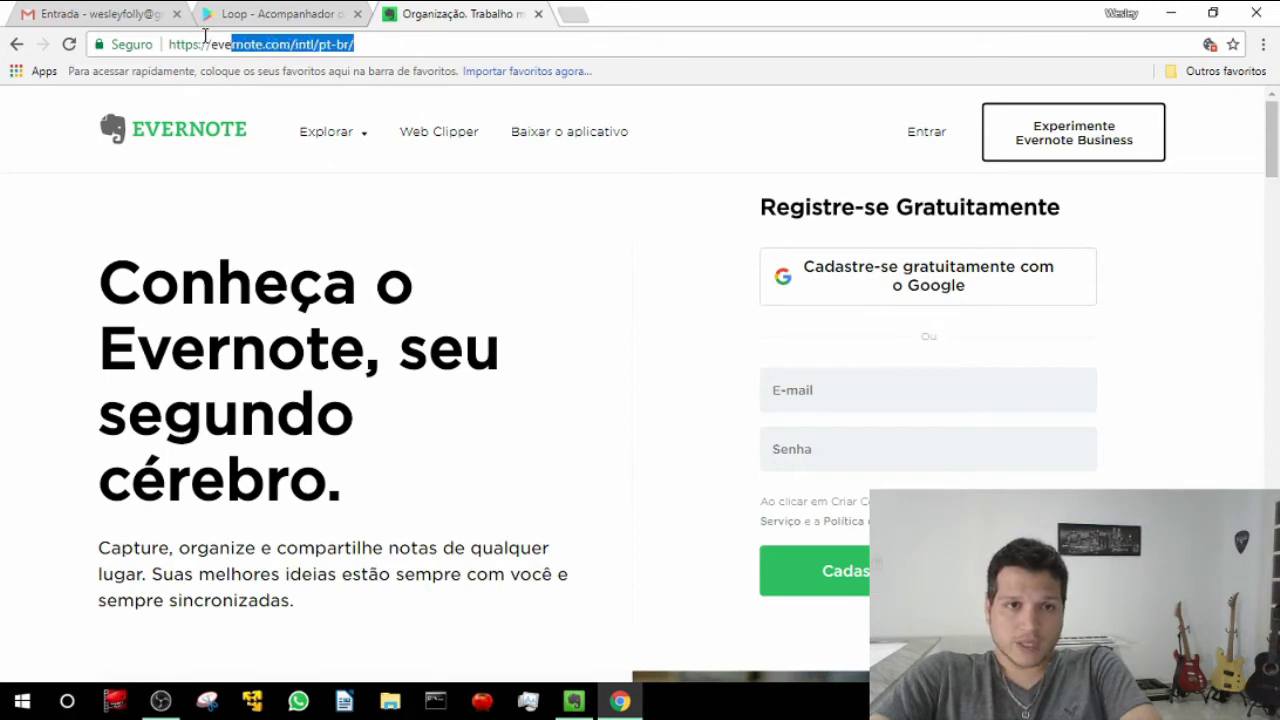
# - Examine the Evernote website's address, evernote.com/intl/pt-br/, and the e-mail field of its free registration form
pyautogui.press('End')
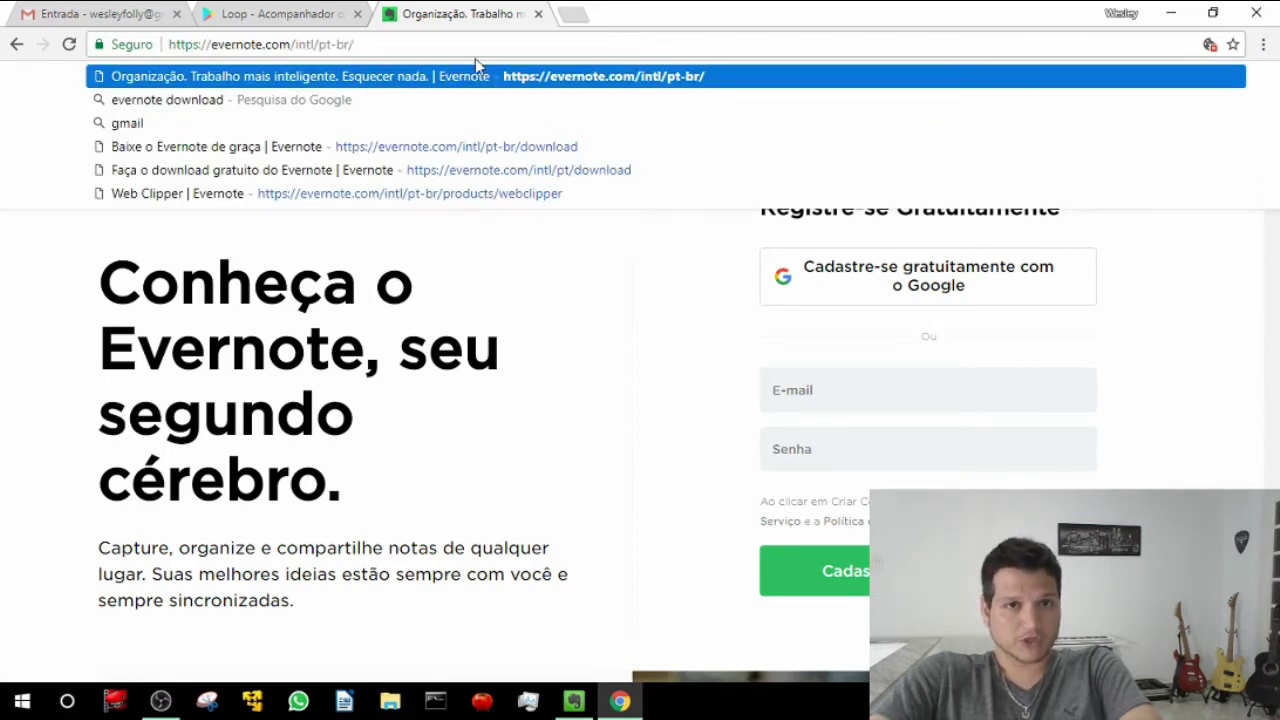
pyautogui.click(360, 610)
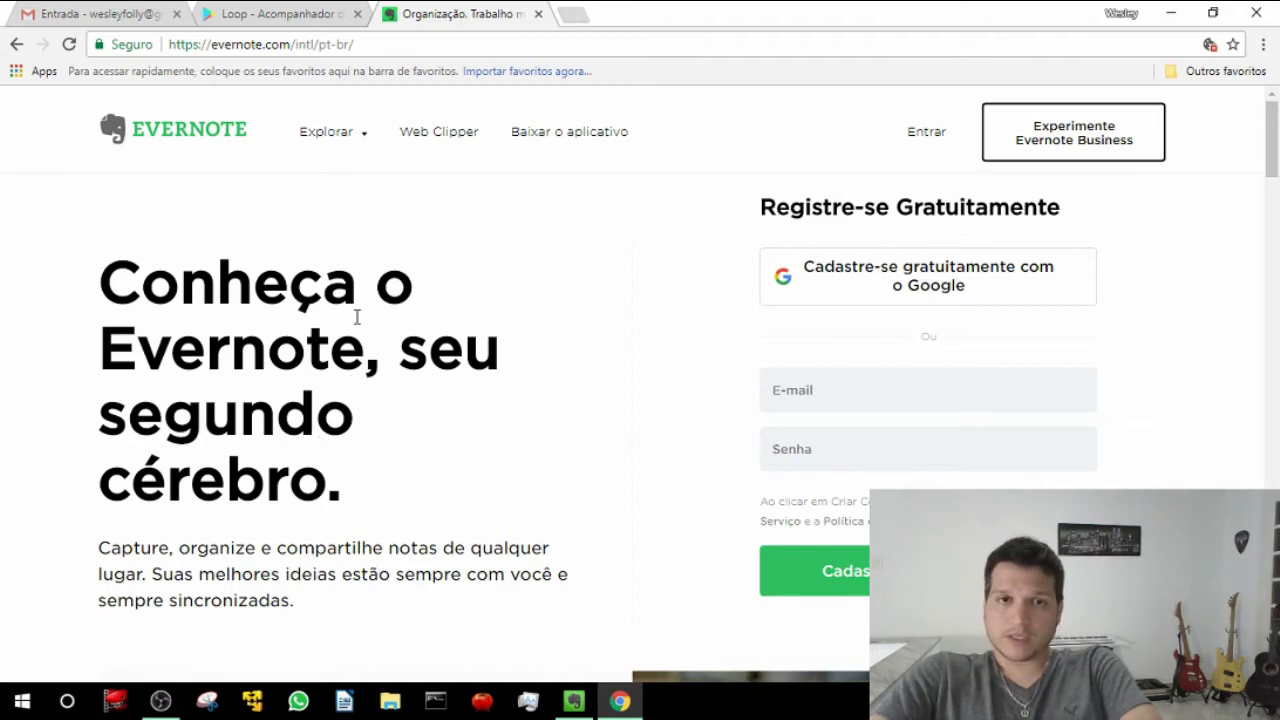
pyautogui.doubleClick(383, 46)
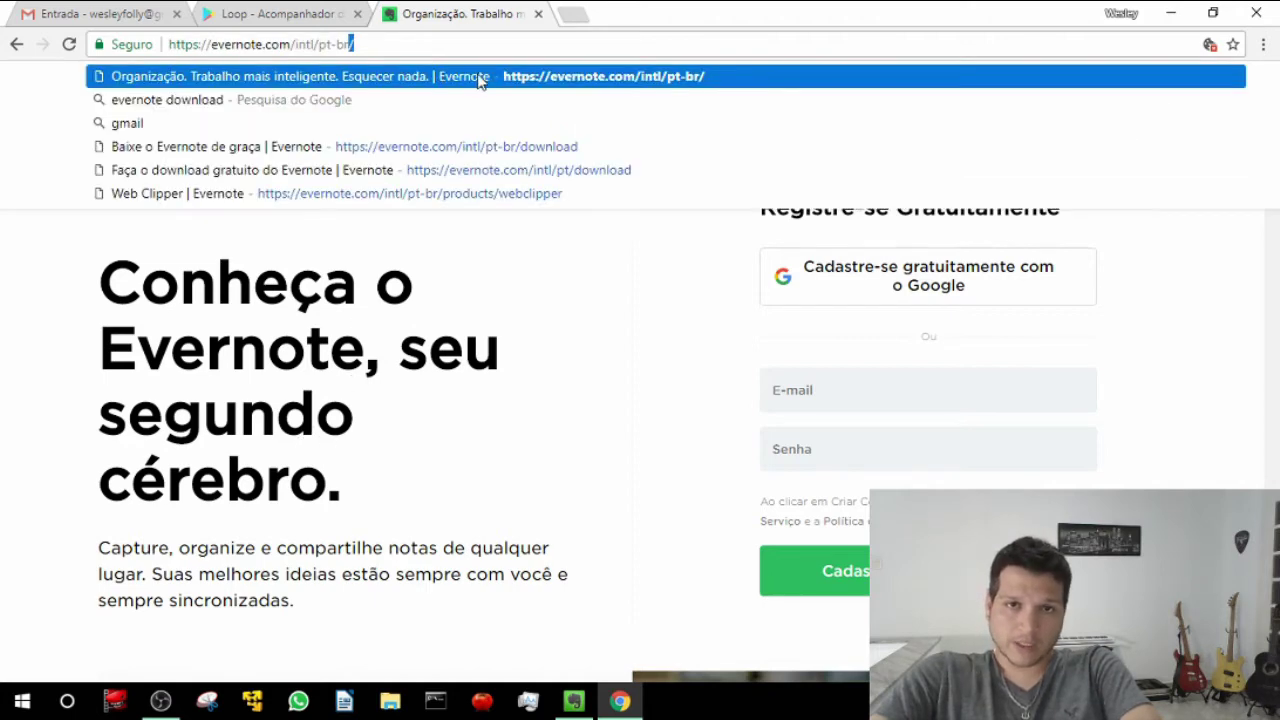
pyautogui.click(366, 463)
pyautogui.click(288, 48)
pyautogui.click(270, 46)
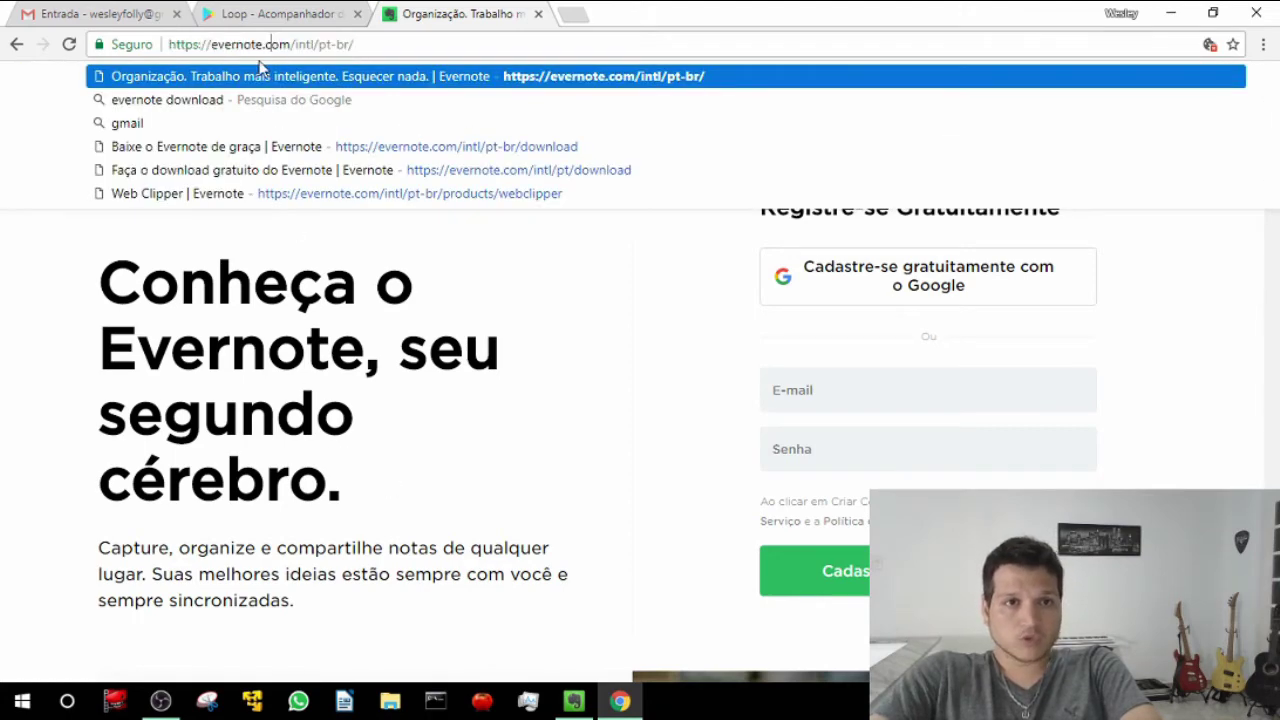
pyautogui.doubleClick(265, 46)
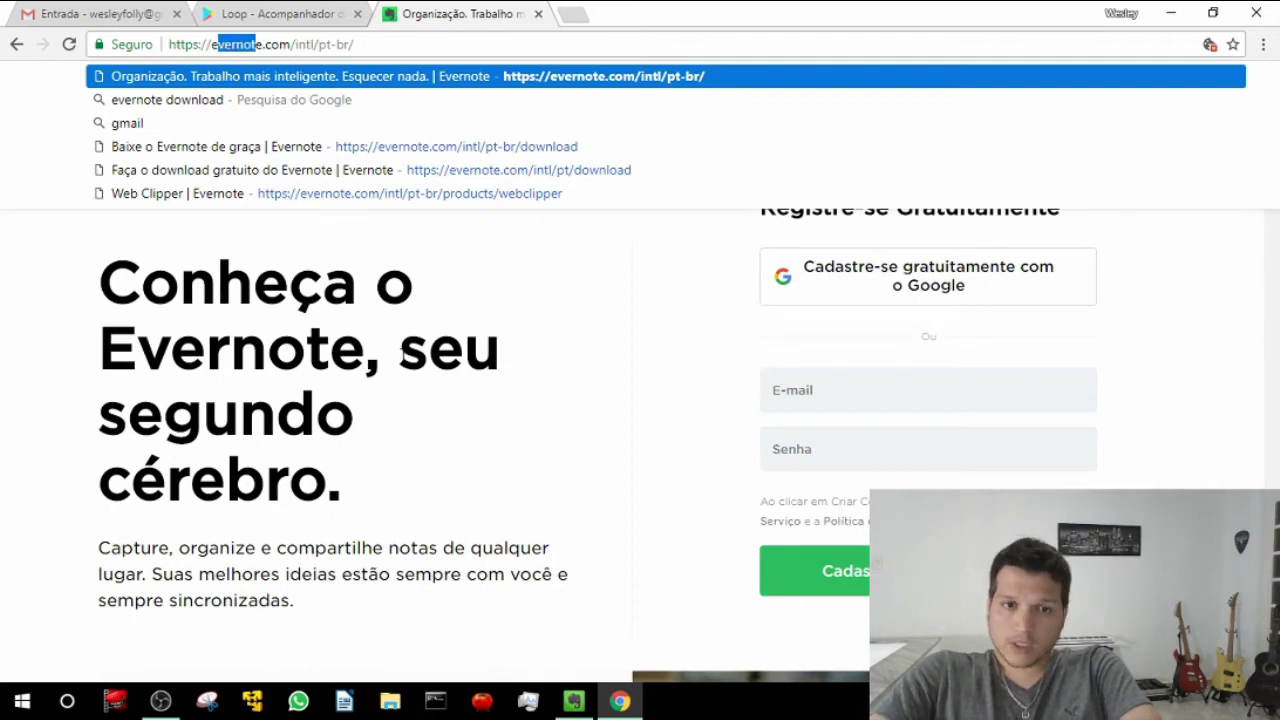
pyautogui.click(400, 352)
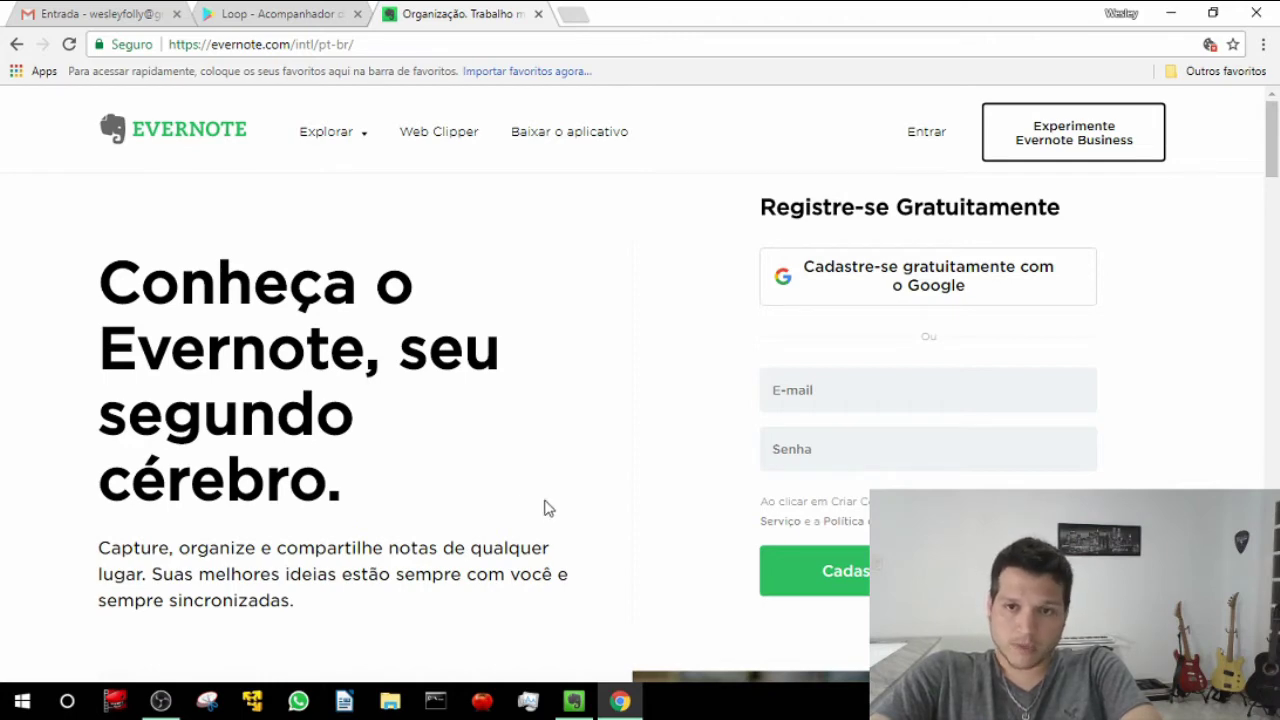
pyautogui.click(834, 398)
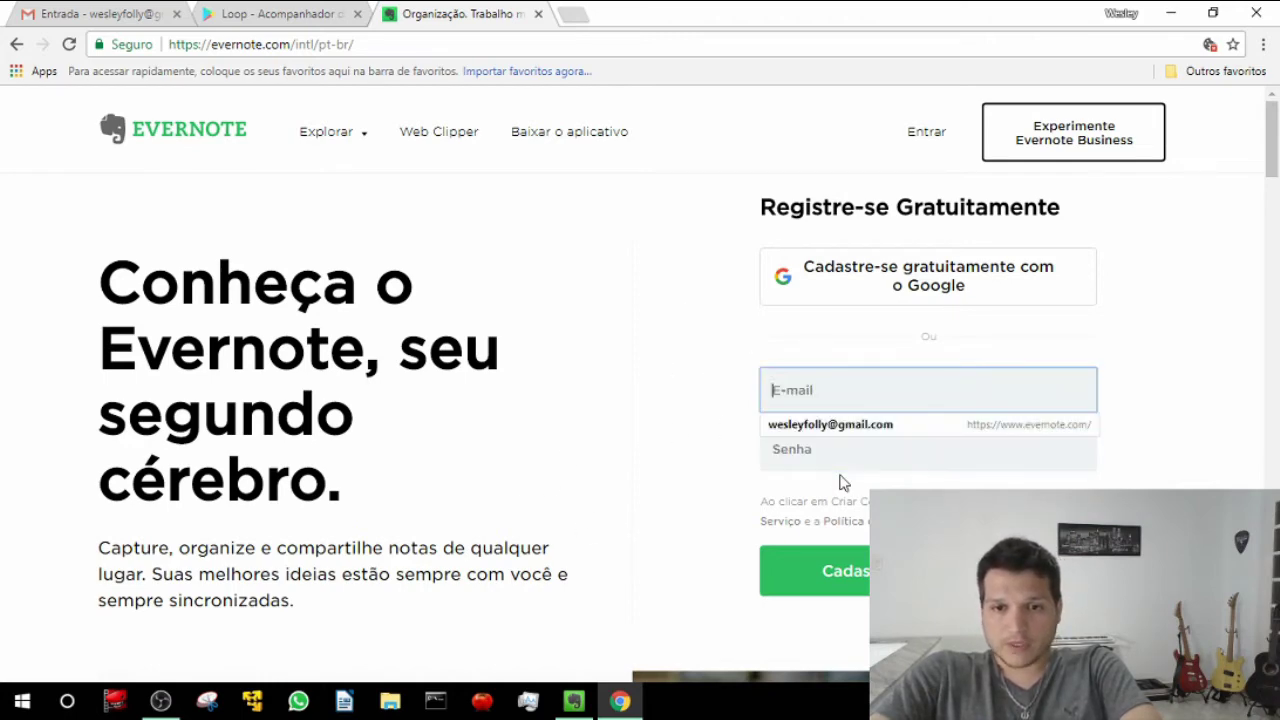
pyautogui.click(568, 488)
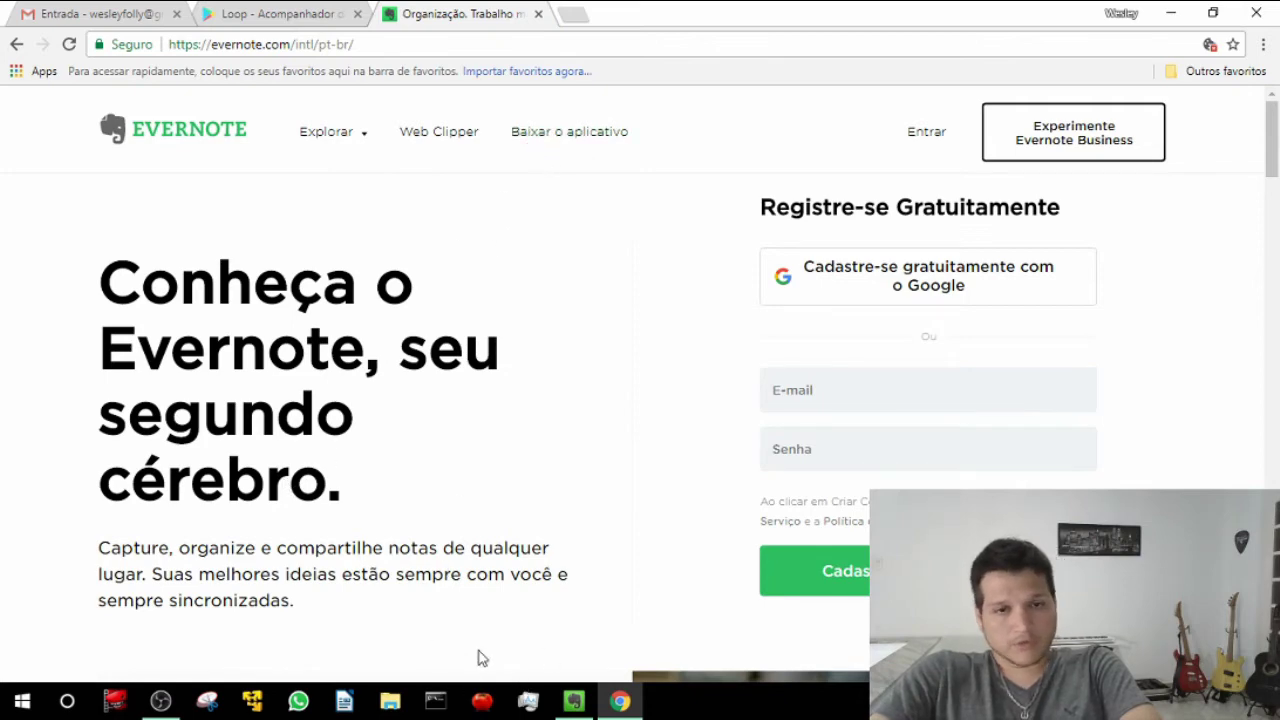
# - Switch to the Evernote desktop app and look over the lines of the Alimentação note
pyautogui.click(573, 701)
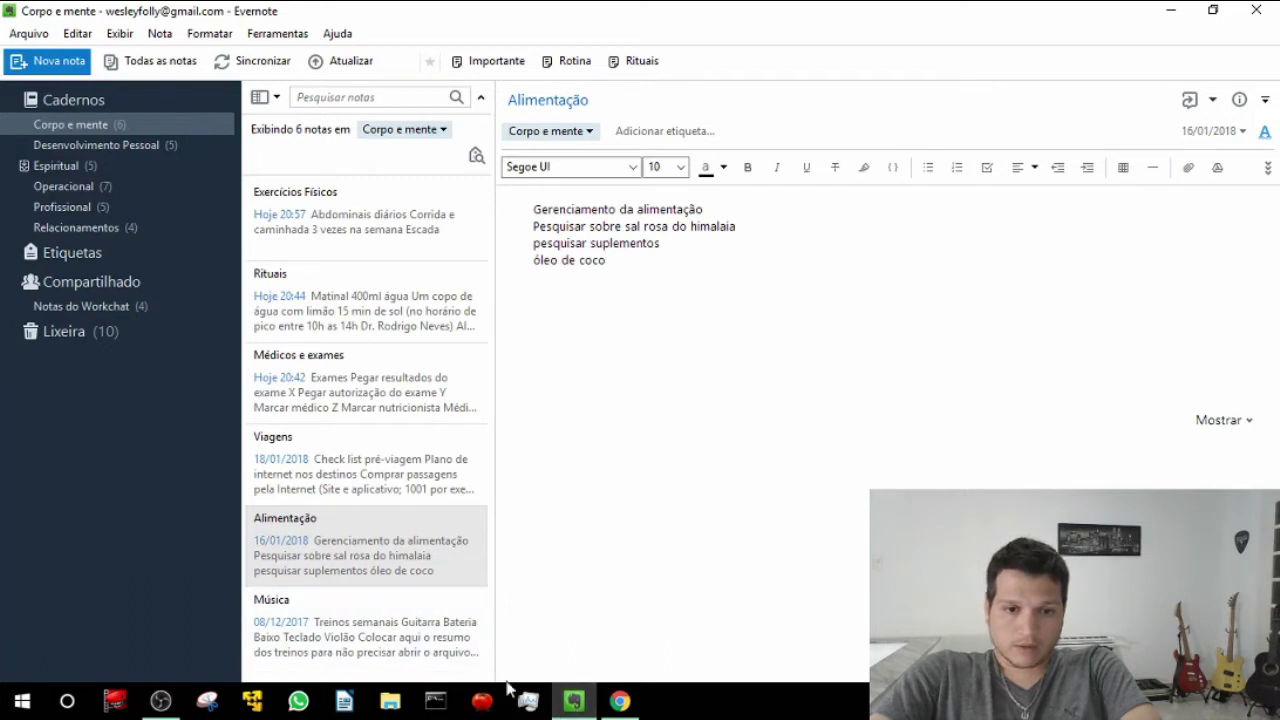
pyautogui.click(163, 701)
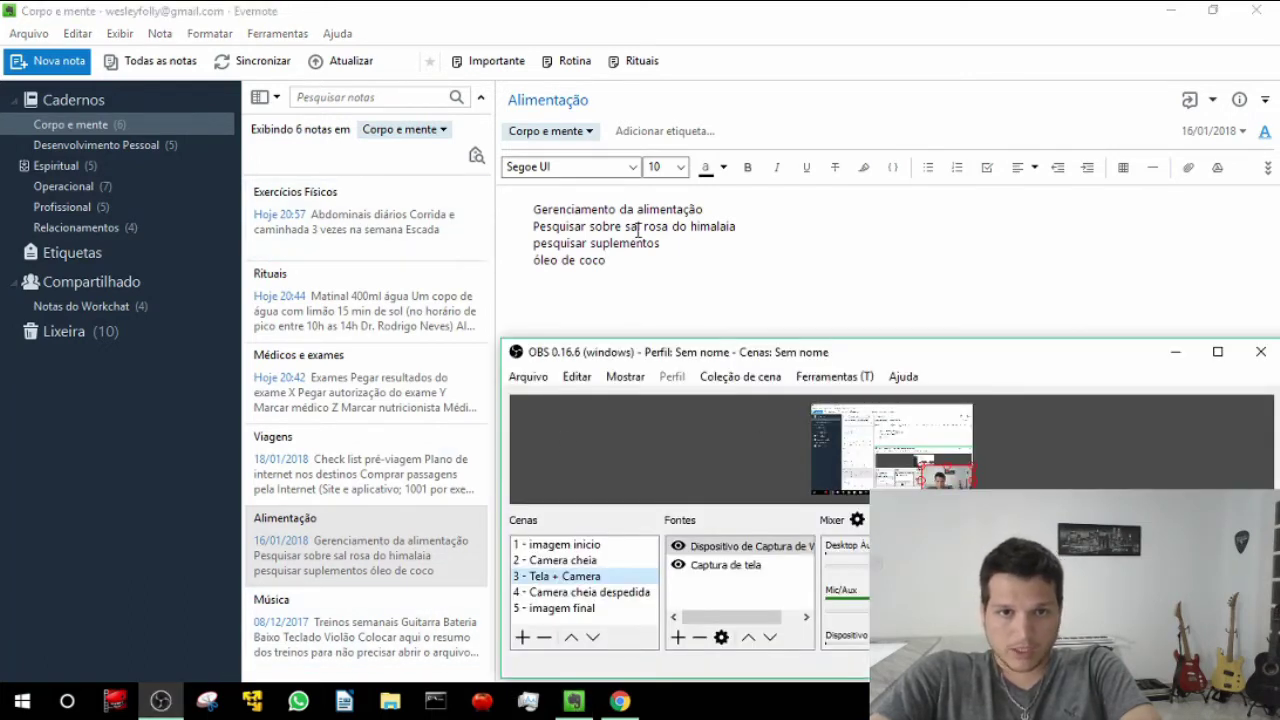
pyautogui.click(576, 703)
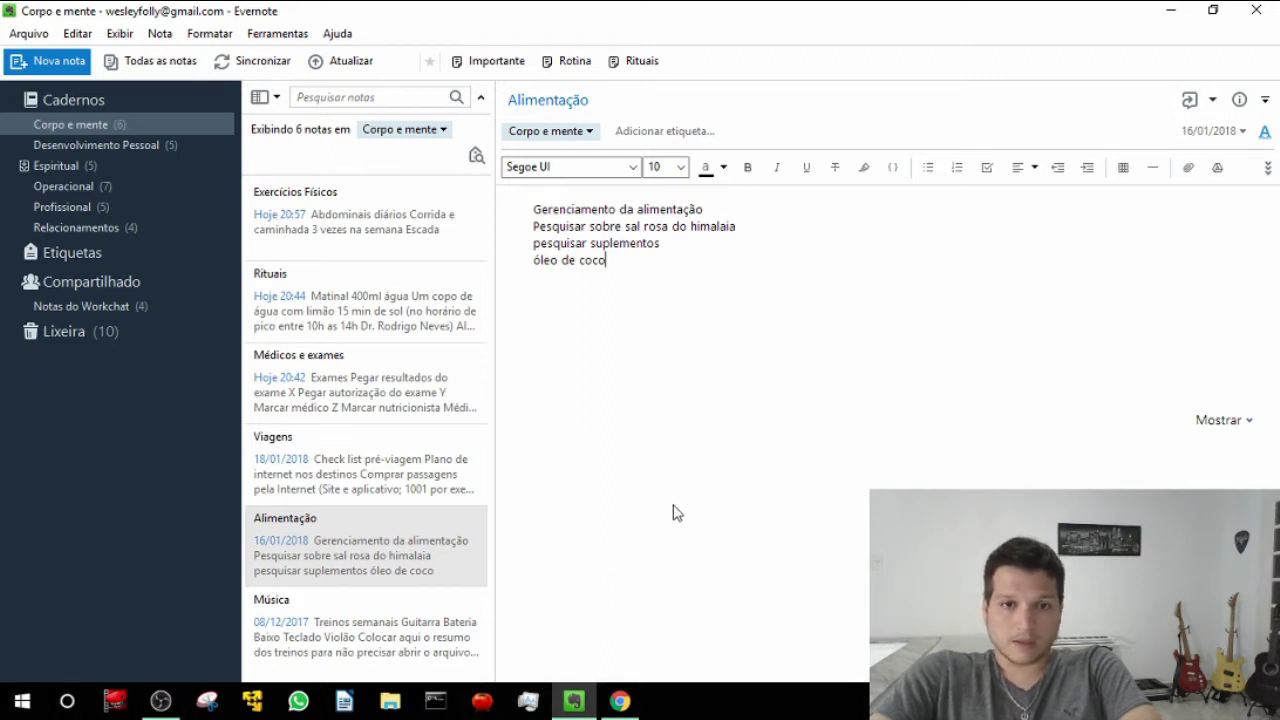
pyautogui.click(759, 227)
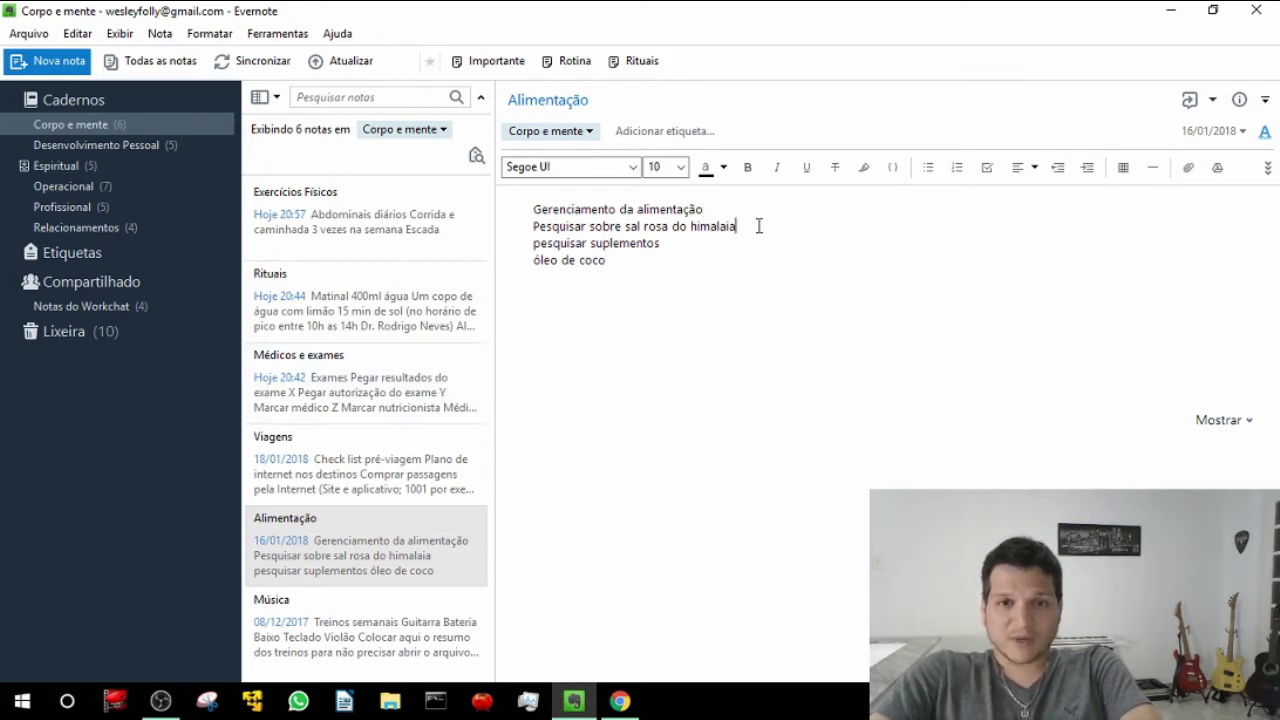
pyautogui.click(684, 249)
pyautogui.click(645, 262)
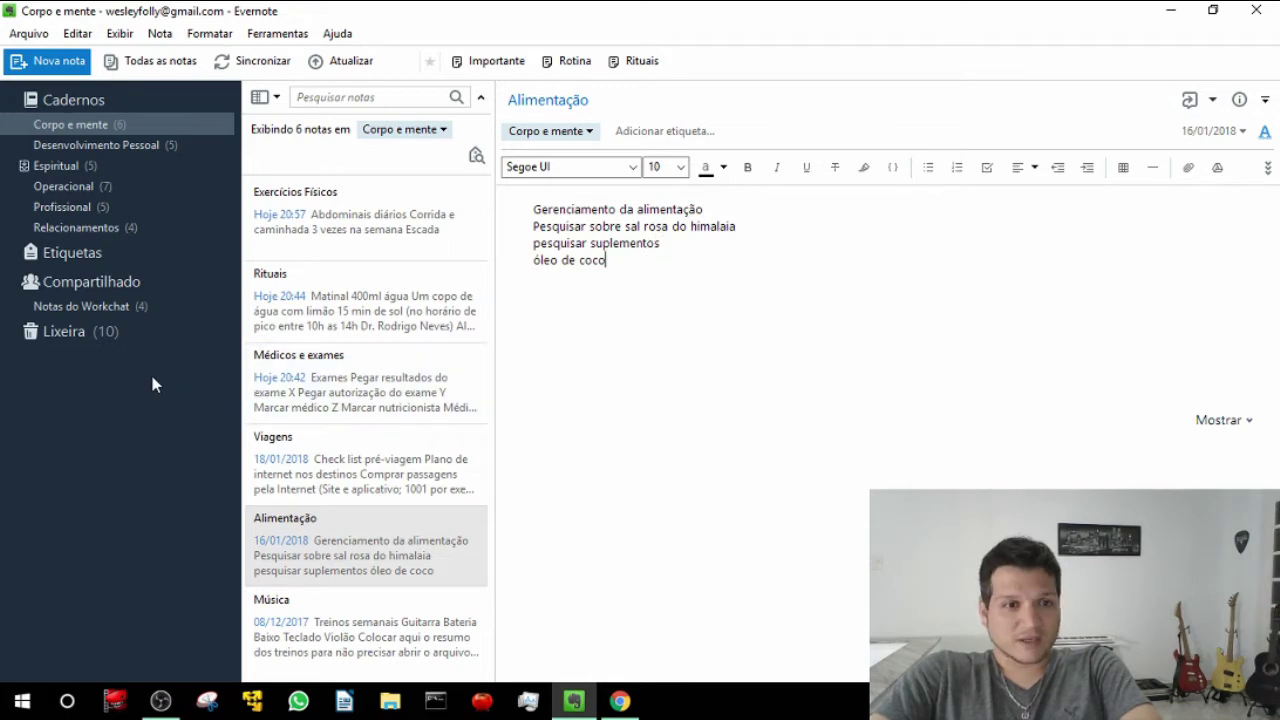
pyautogui.click(620, 701)
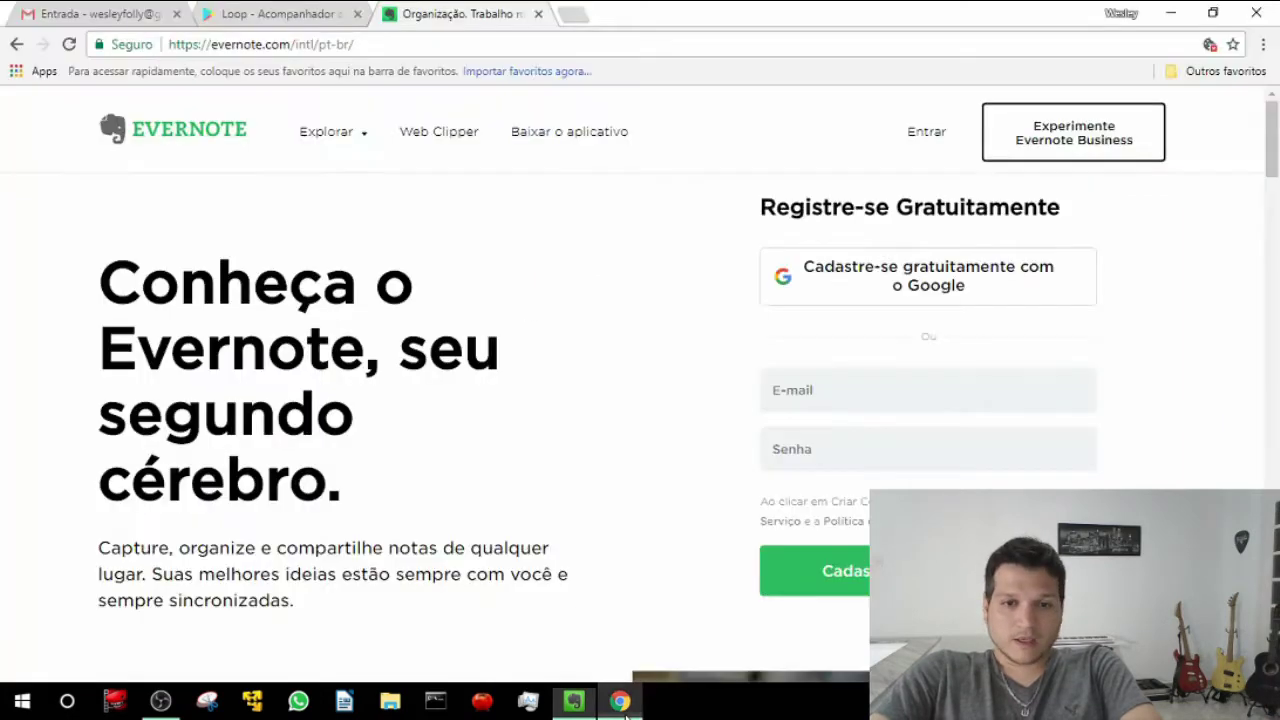
pyautogui.click(573, 701)
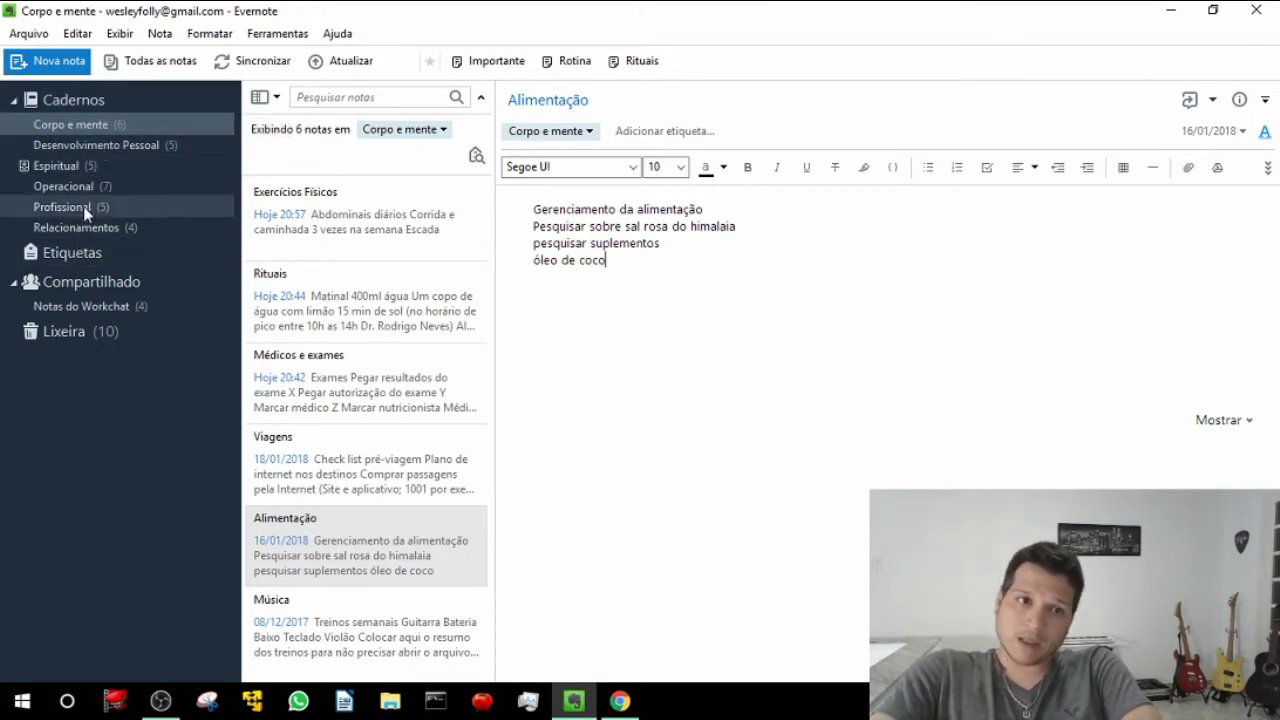
# - Open the Corpo e mente notebook and read the exercise list in its Exercícios Físicos note
pyautogui.click(88, 128)
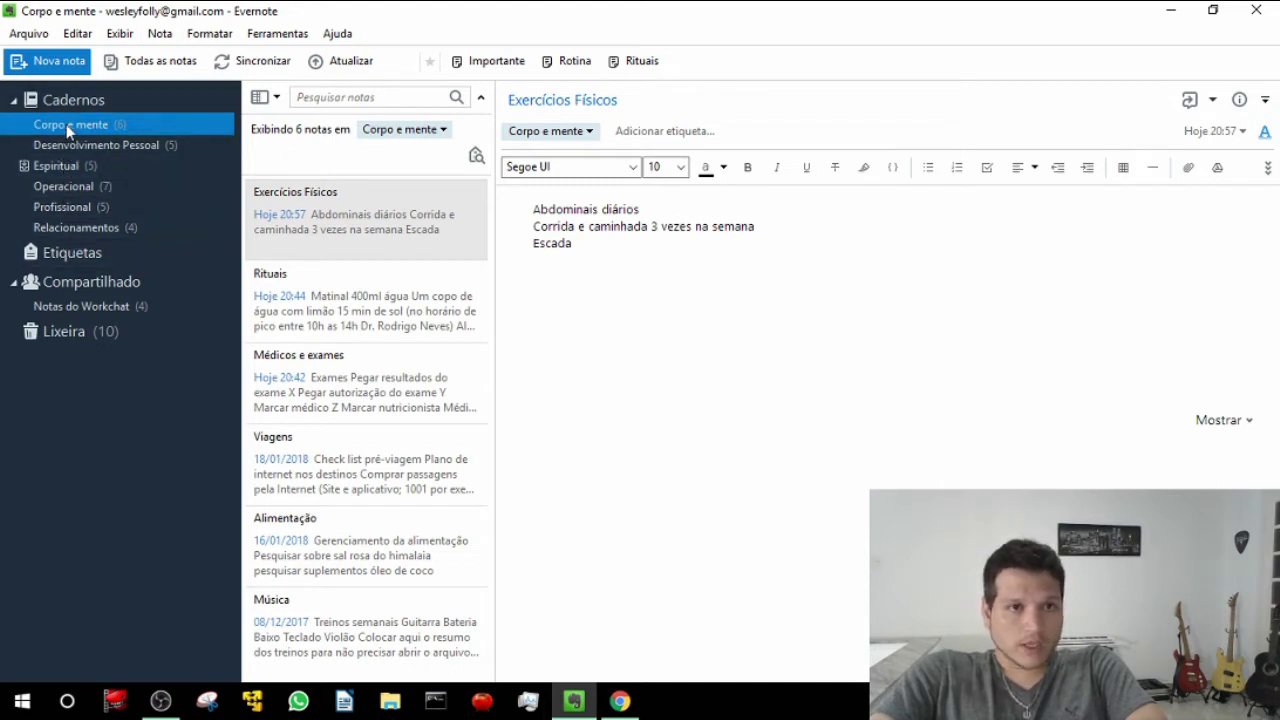
pyautogui.moveTo(182, 104)
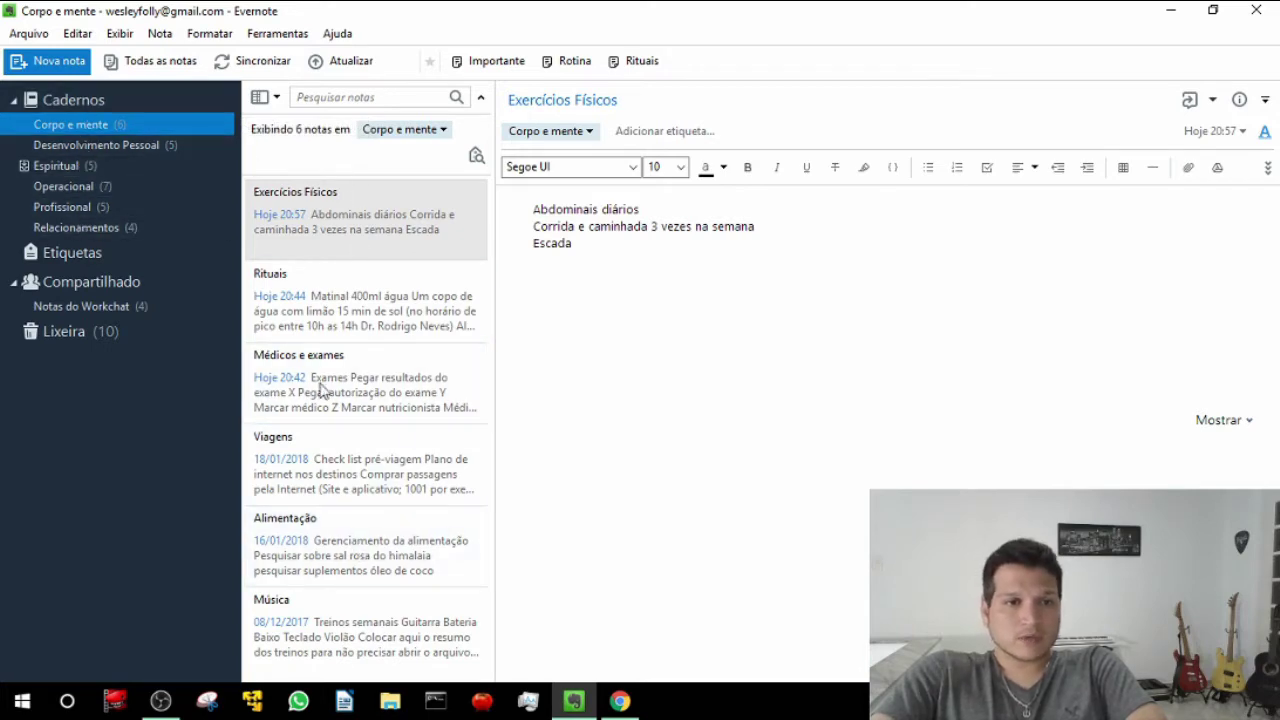
pyautogui.click(100, 144)
pyautogui.click(62, 124)
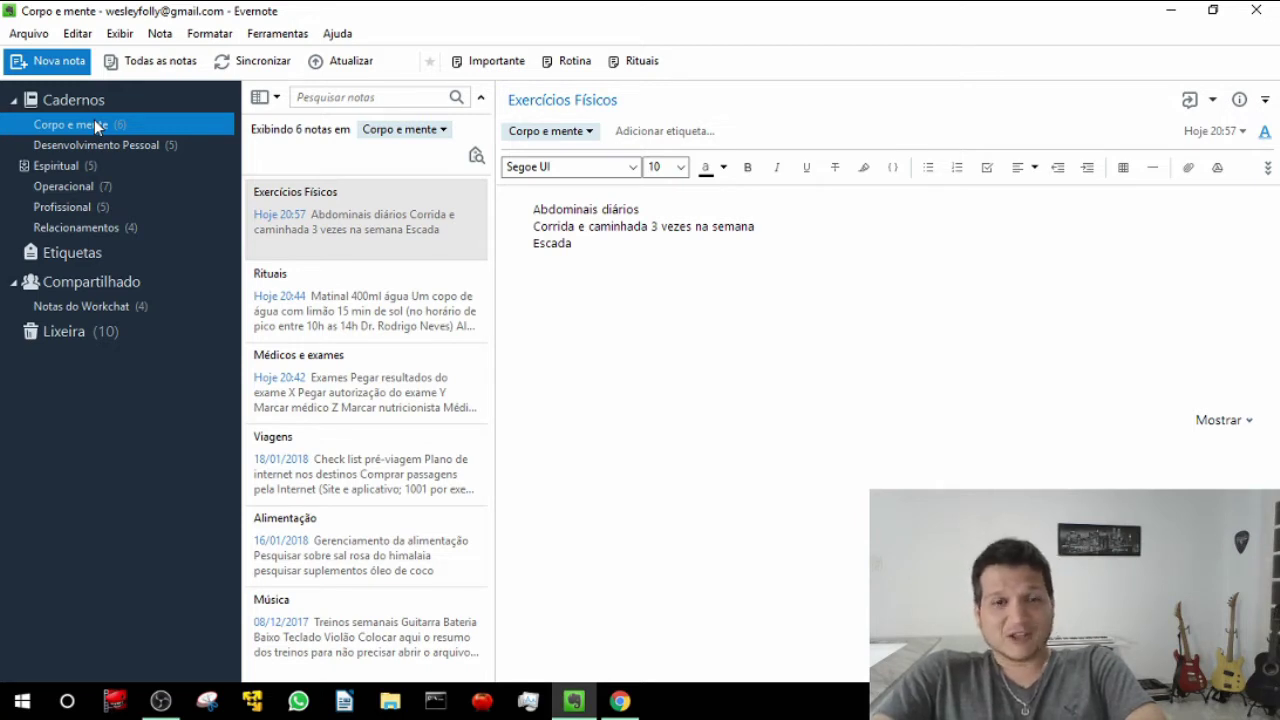
pyautogui.click(385, 240)
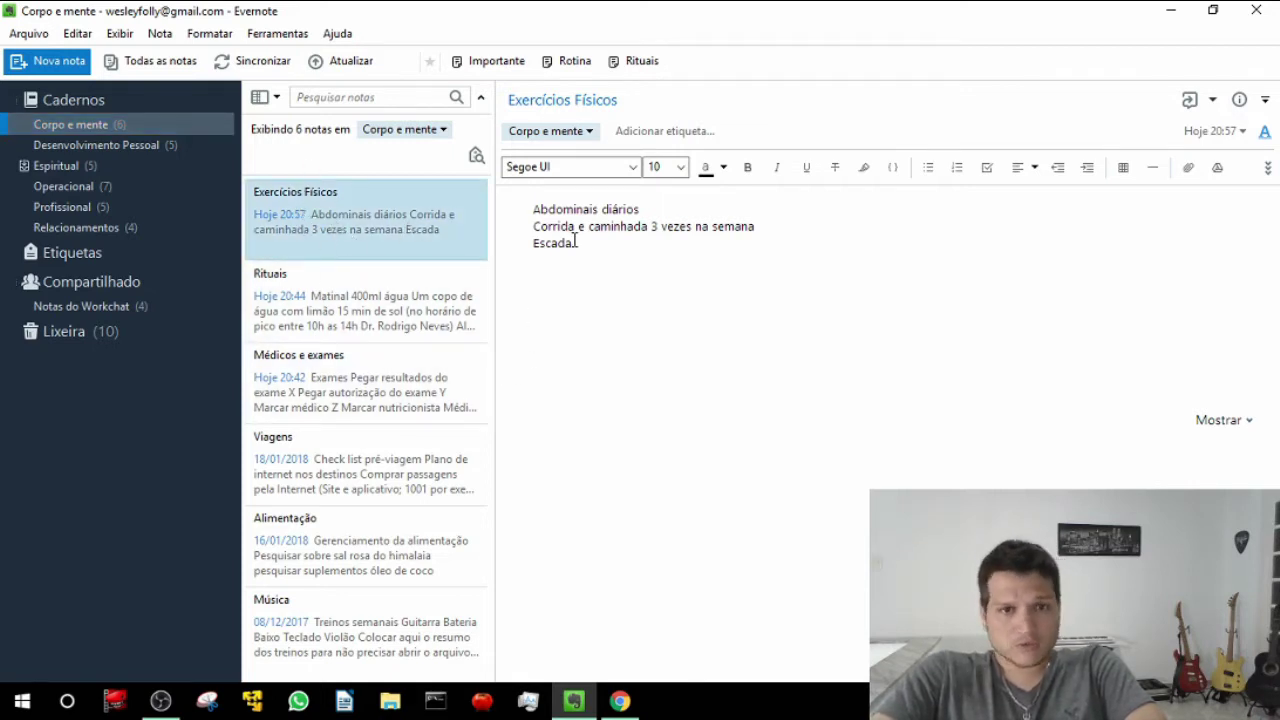
pyautogui.moveTo(576, 243); pyautogui.dragTo(525, 217)
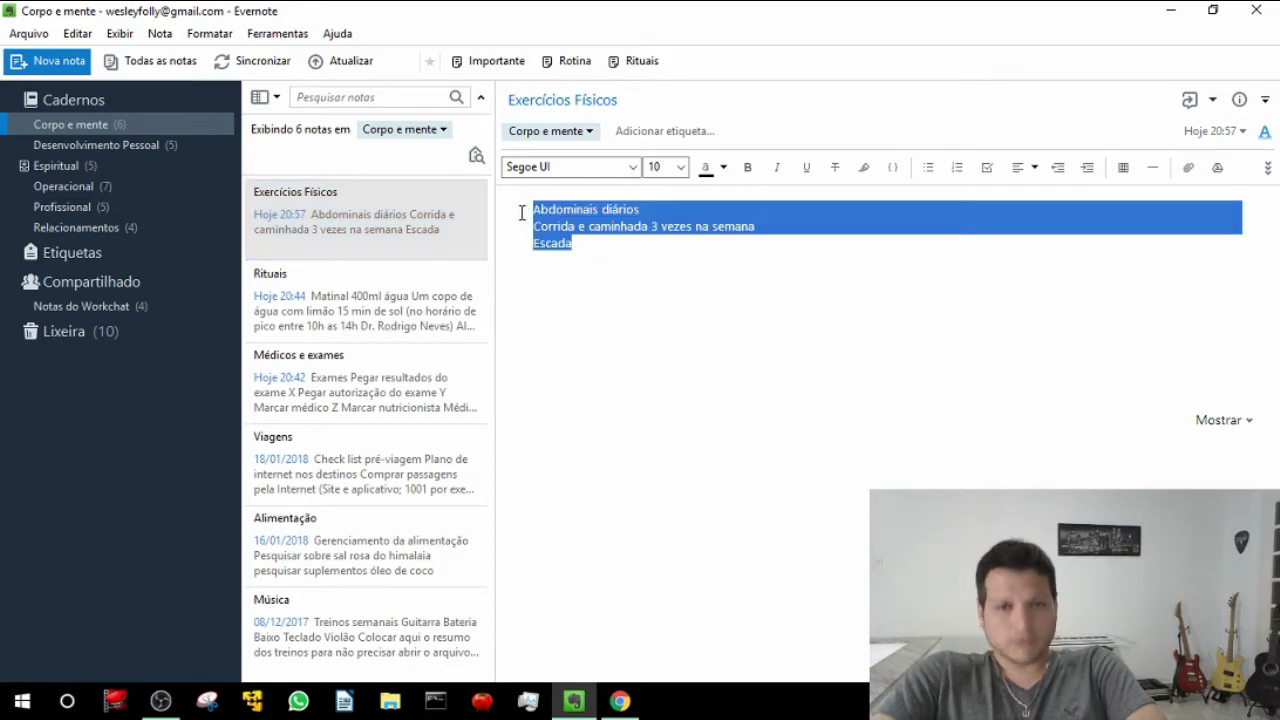
pyautogui.click(622, 252)
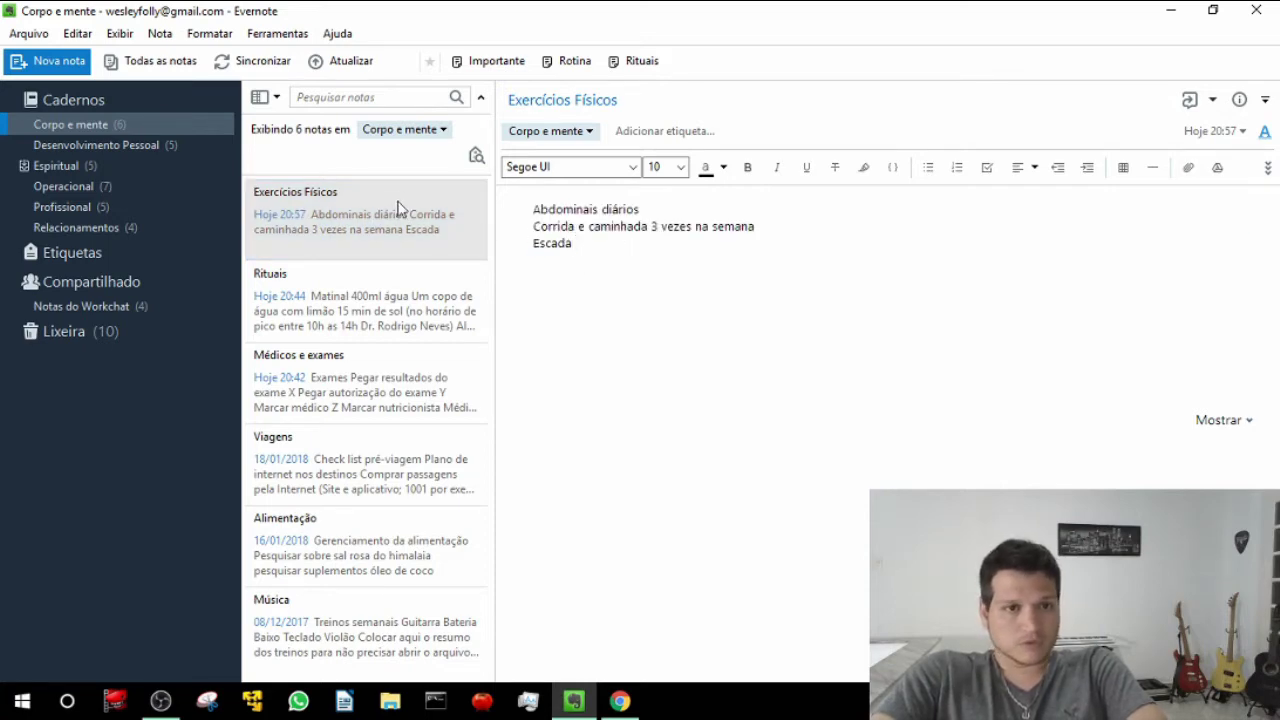
# - Open the Rituais note and review its Matinal and Noturno routine lists
pyautogui.click(396, 306)
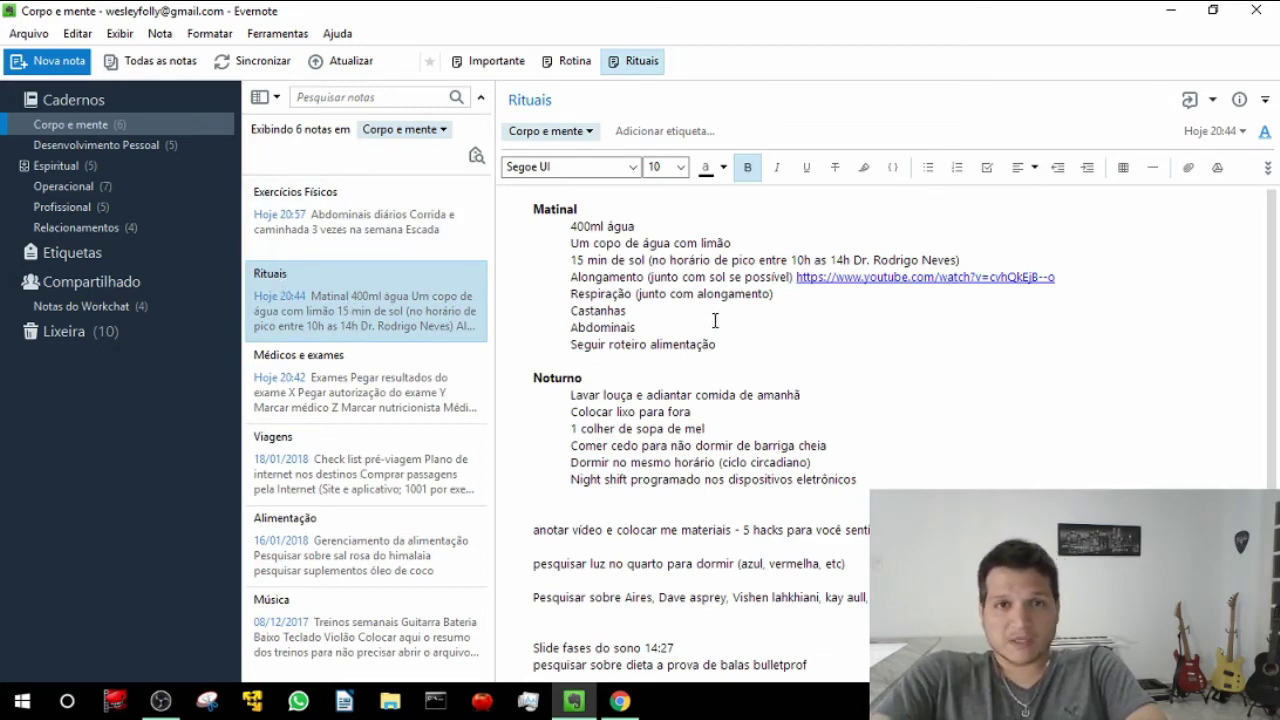
pyautogui.click(667, 311)
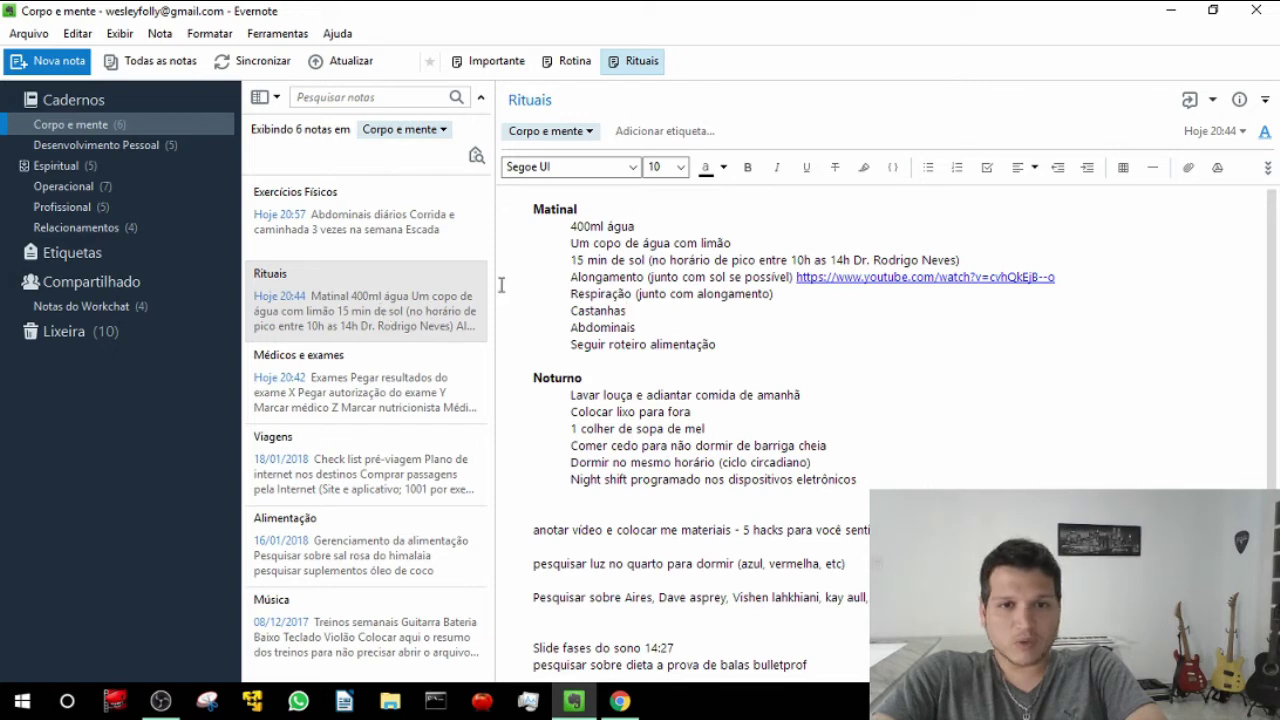
pyautogui.moveTo(533, 207); pyautogui.dragTo(758, 353)
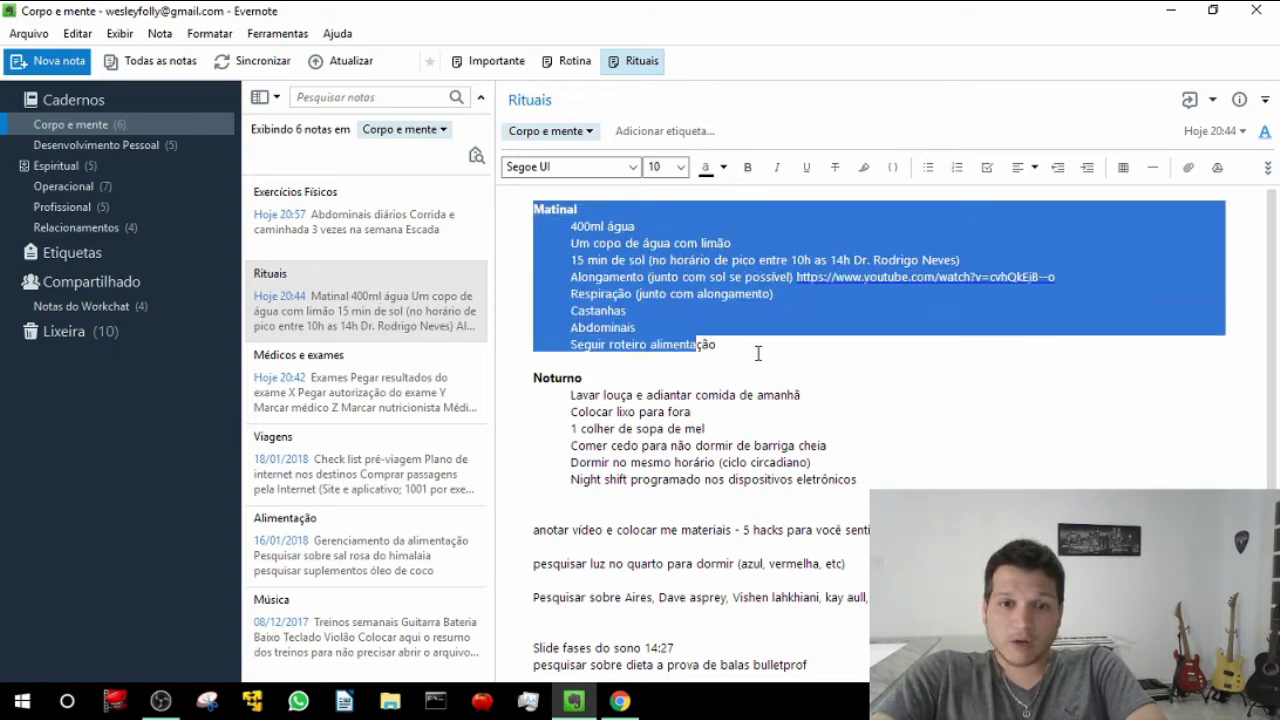
pyautogui.click(758, 356)
pyautogui.moveTo(526, 213); pyautogui.dragTo(765, 340)
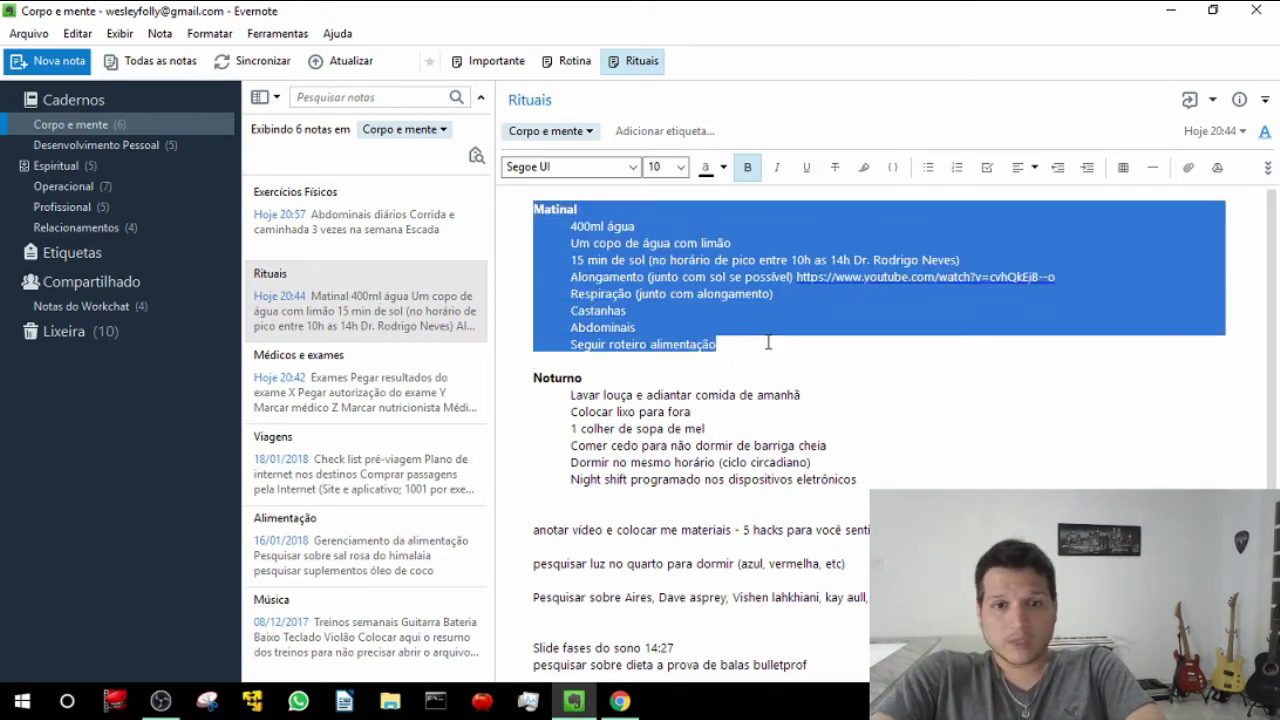
pyautogui.click(766, 356)
pyautogui.moveTo(526, 377); pyautogui.dragTo(896, 476)
pyautogui.click(568, 398)
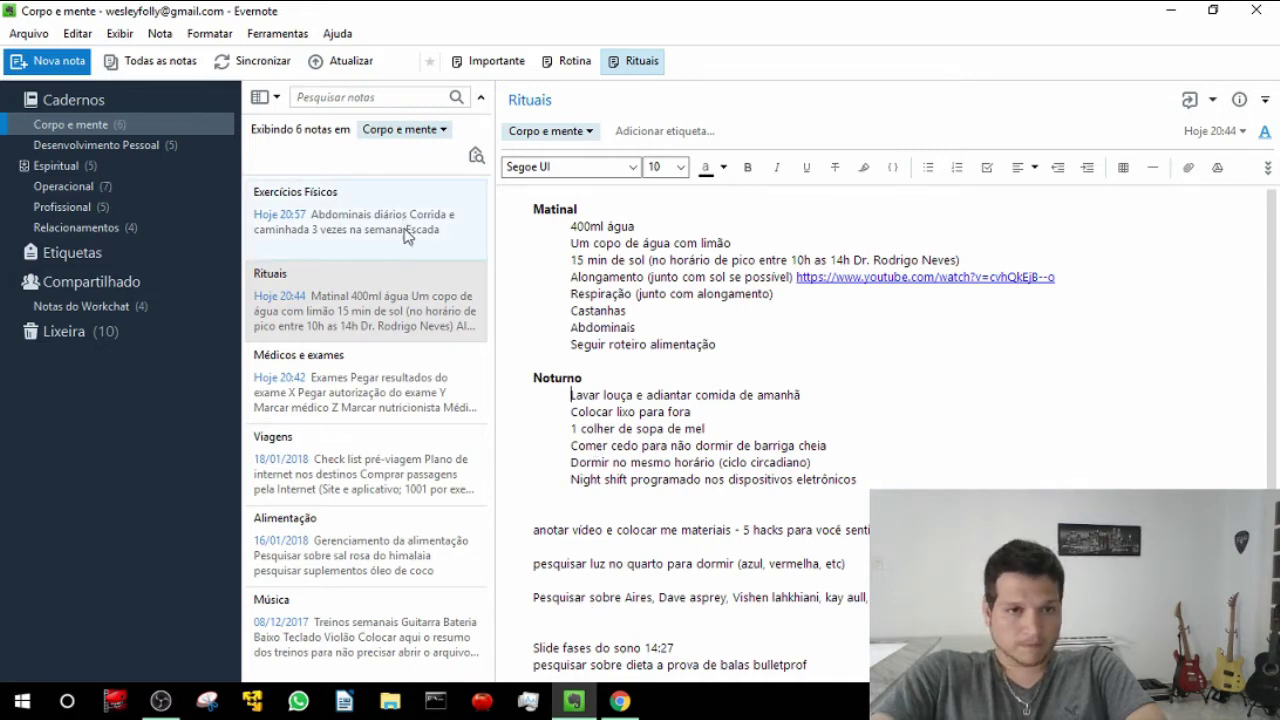
pyautogui.moveTo(530, 207); pyautogui.dragTo(627, 260)
pyautogui.click(627, 260)
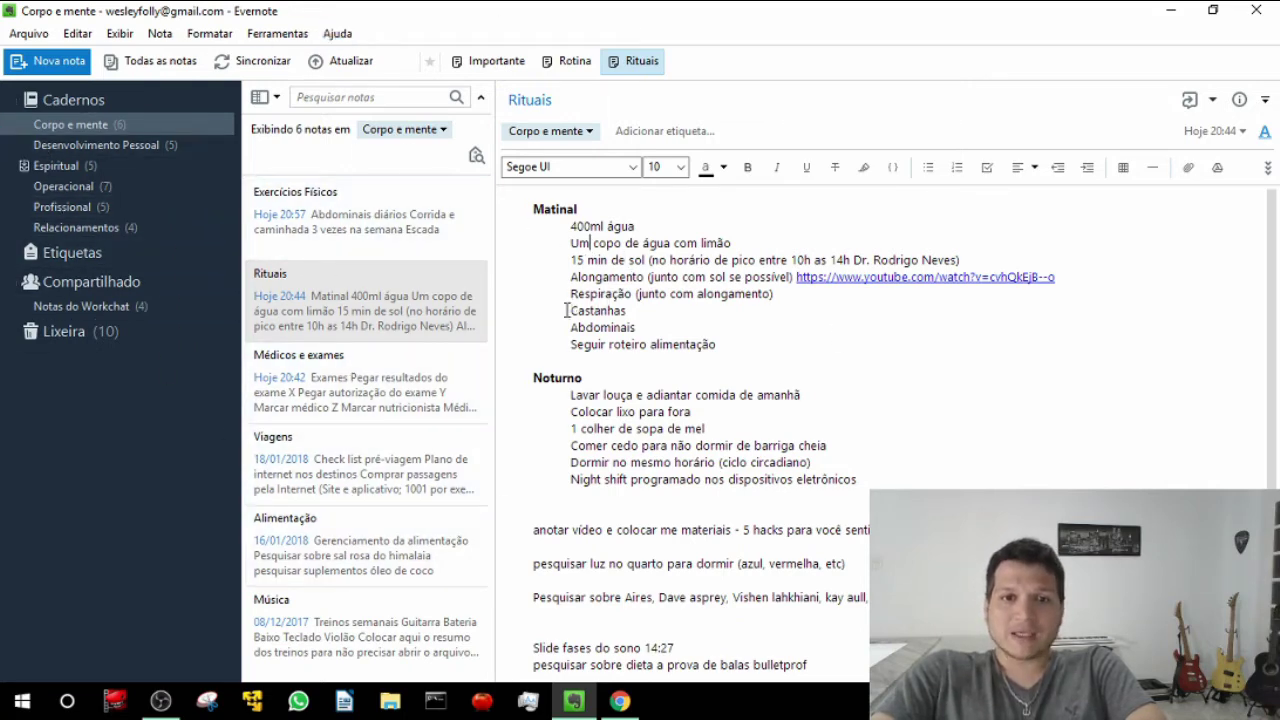
pyautogui.moveTo(566, 310); pyautogui.dragTo(636, 312)
pyautogui.moveTo(718, 344); pyautogui.dragTo(557, 225)
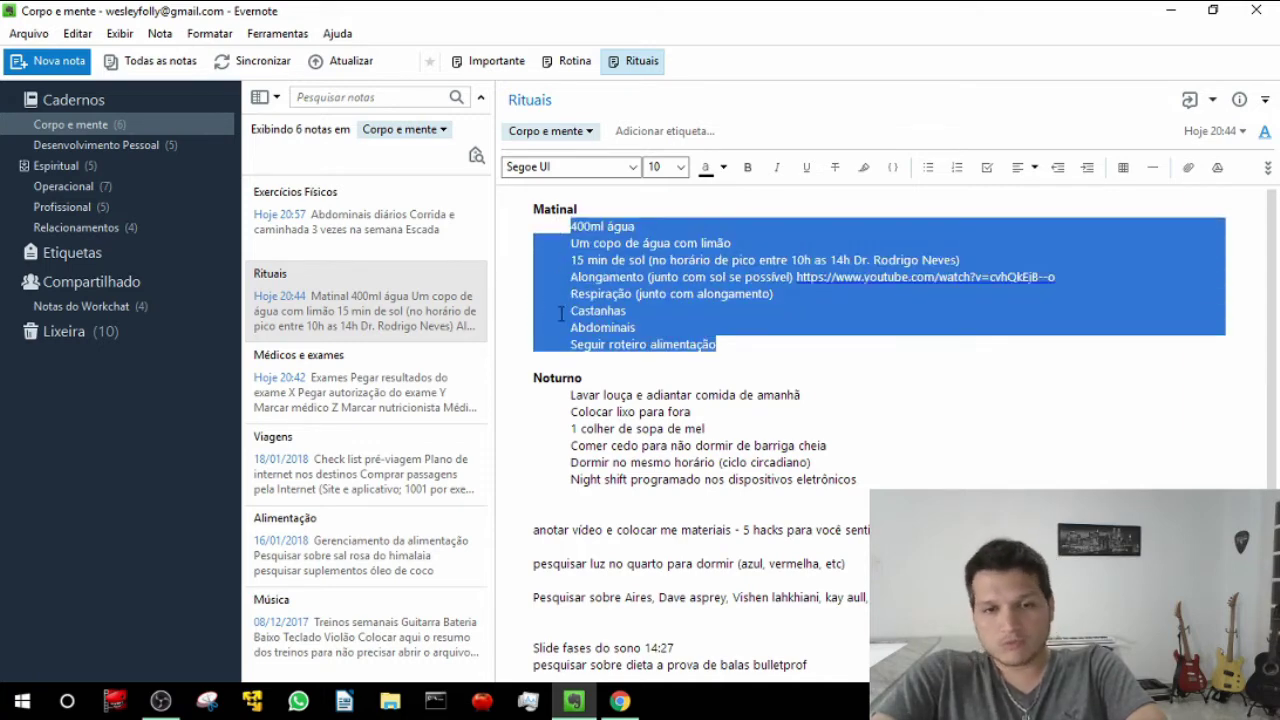
pyautogui.click(637, 330)
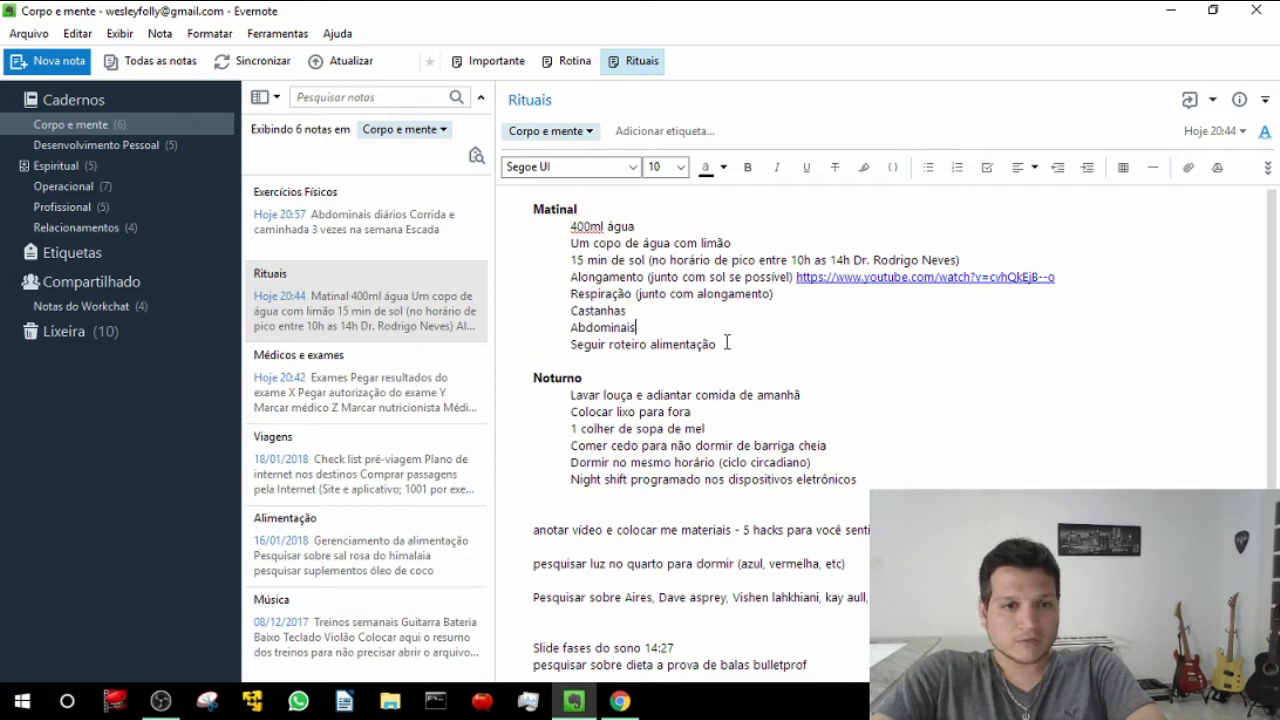
# - Open the Médicos e exames note and review the items under Exames and Médicos
pyautogui.click(350, 390)
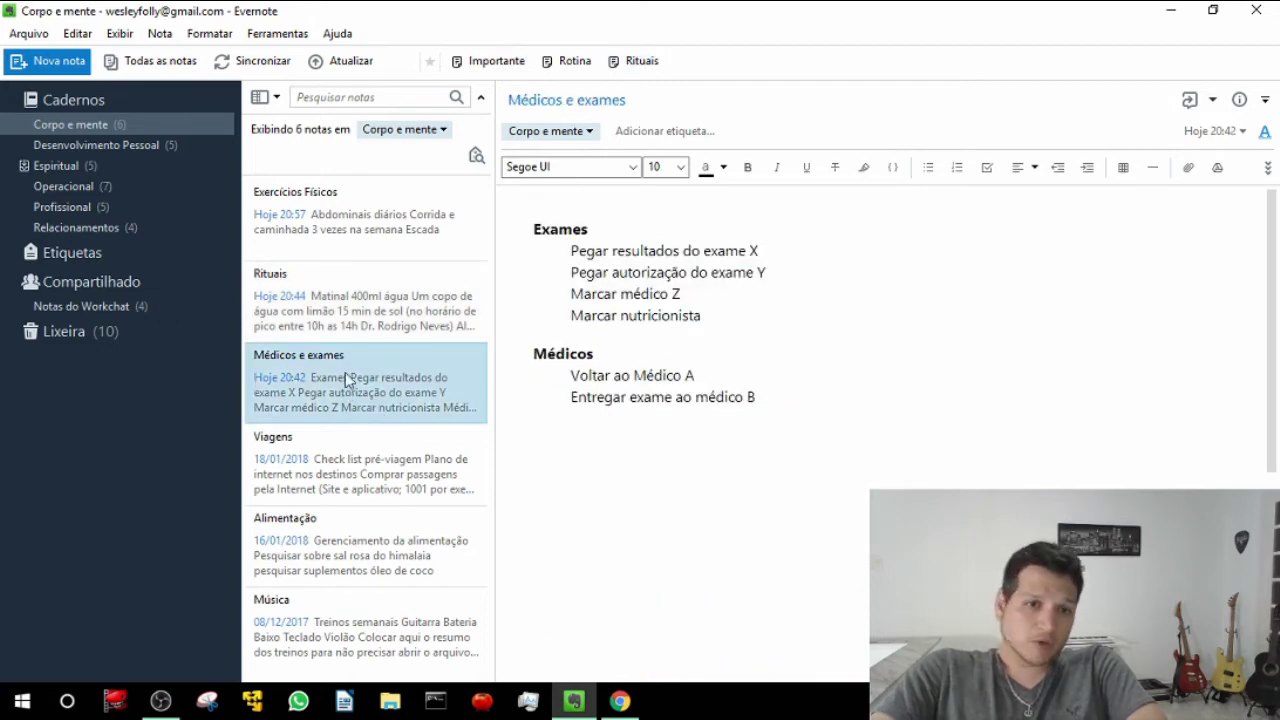
pyautogui.click(580, 251)
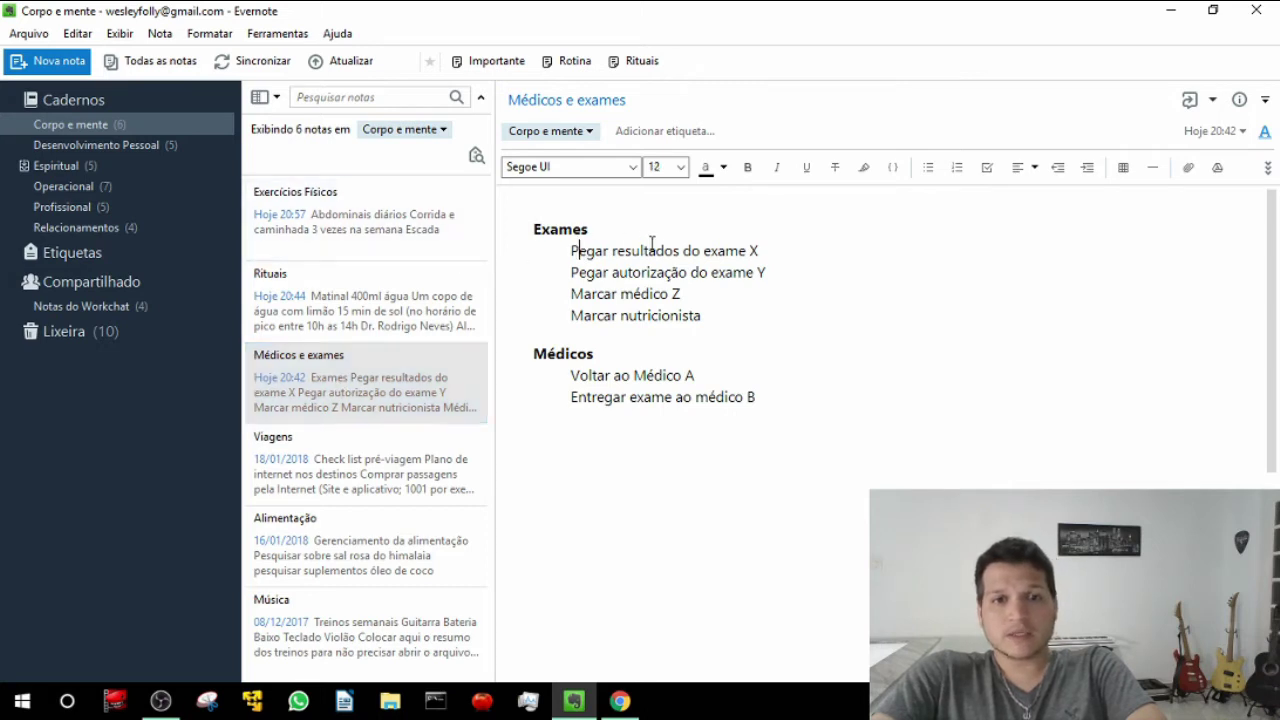
pyautogui.doubleClick(580, 251)
pyautogui.moveTo(586, 250); pyautogui.dragTo(758, 252)
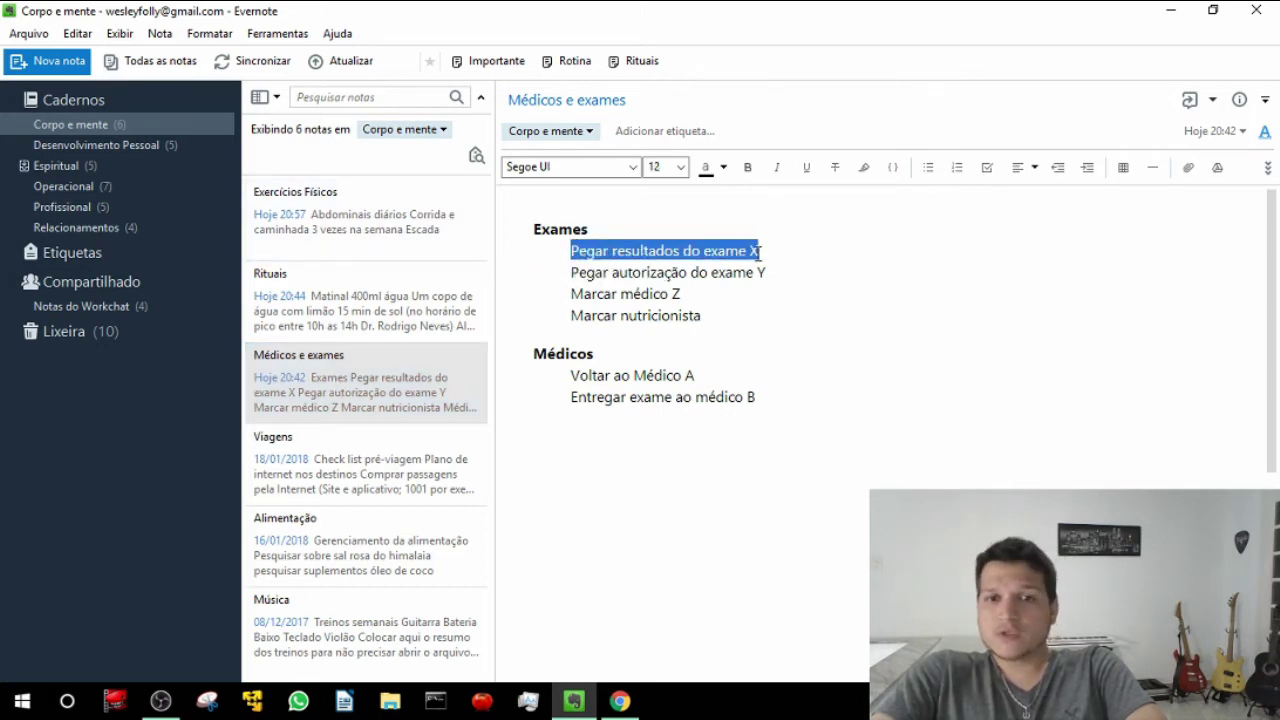
pyautogui.click(570, 274)
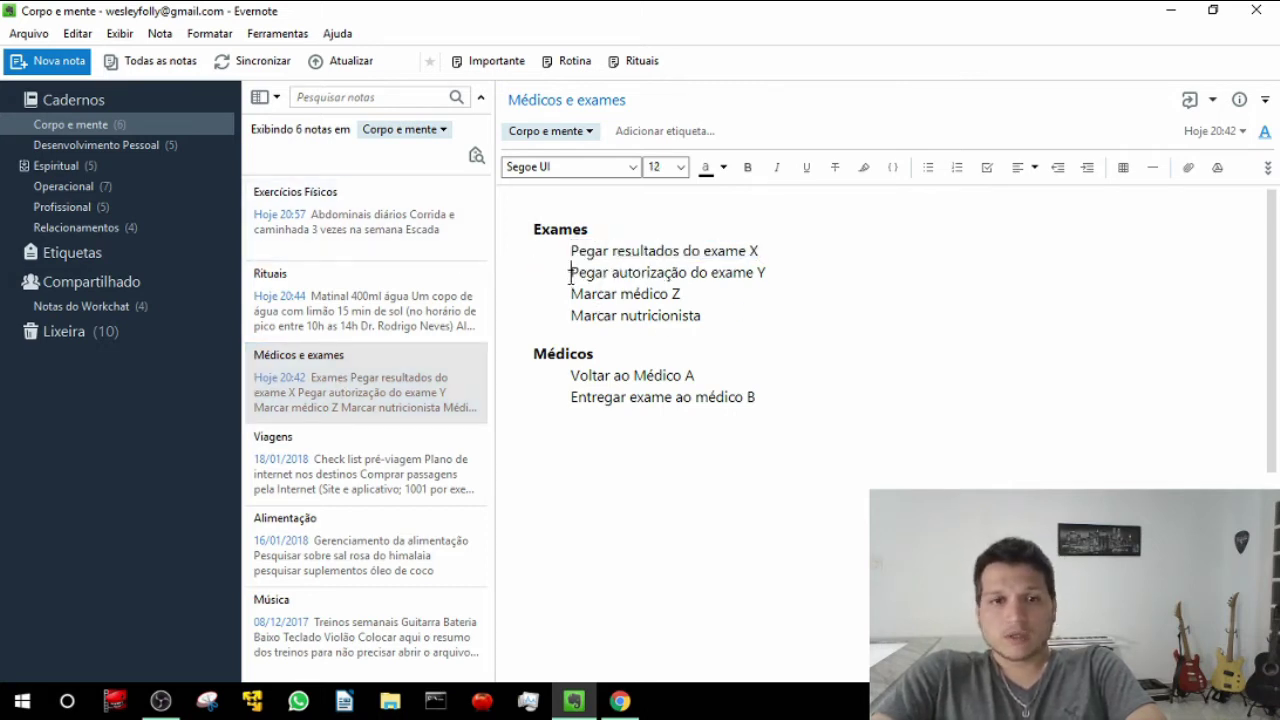
pyautogui.moveTo(598, 297); pyautogui.dragTo(671, 294)
pyautogui.click(572, 390)
pyautogui.moveTo(569, 372); pyautogui.dragTo(674, 391)
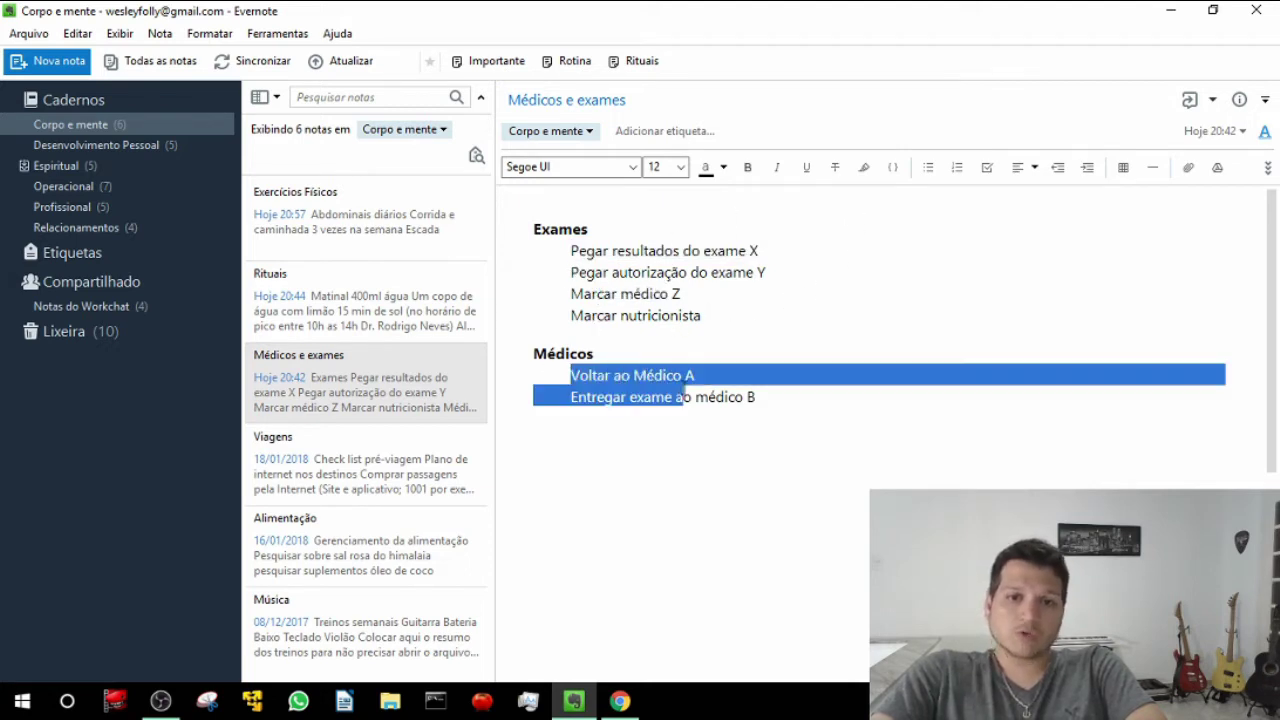
pyautogui.click(640, 462)
pyautogui.moveTo(800, 397); pyautogui.dragTo(506, 210)
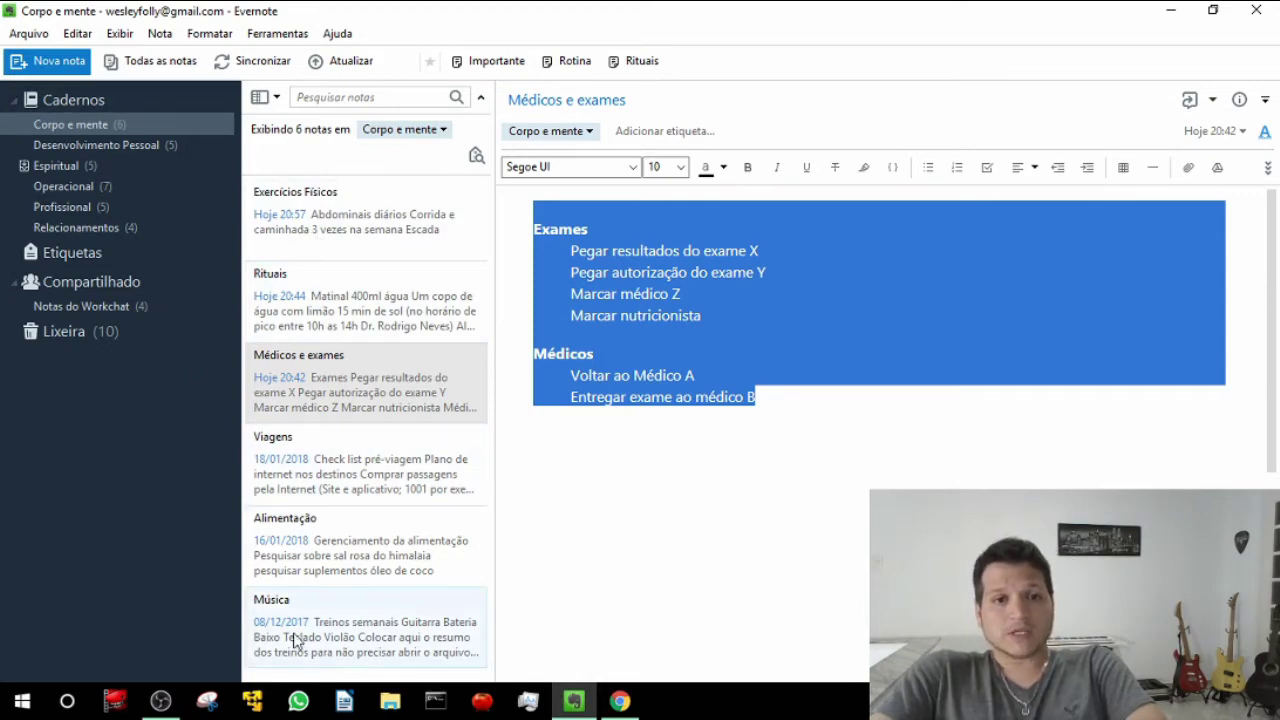
# - Open the Música note and review its Treinos semanais list and the reminder line below it
pyautogui.click(370, 625)
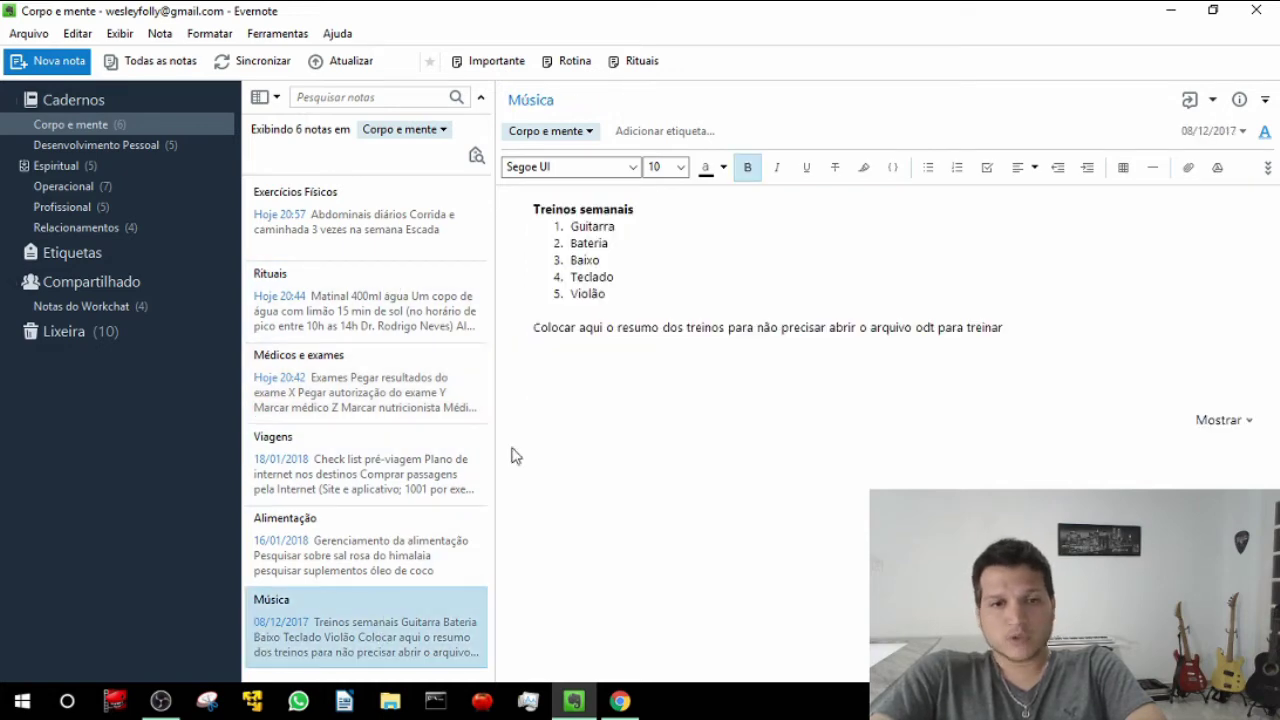
pyautogui.moveTo(627, 300); pyautogui.dragTo(535, 224)
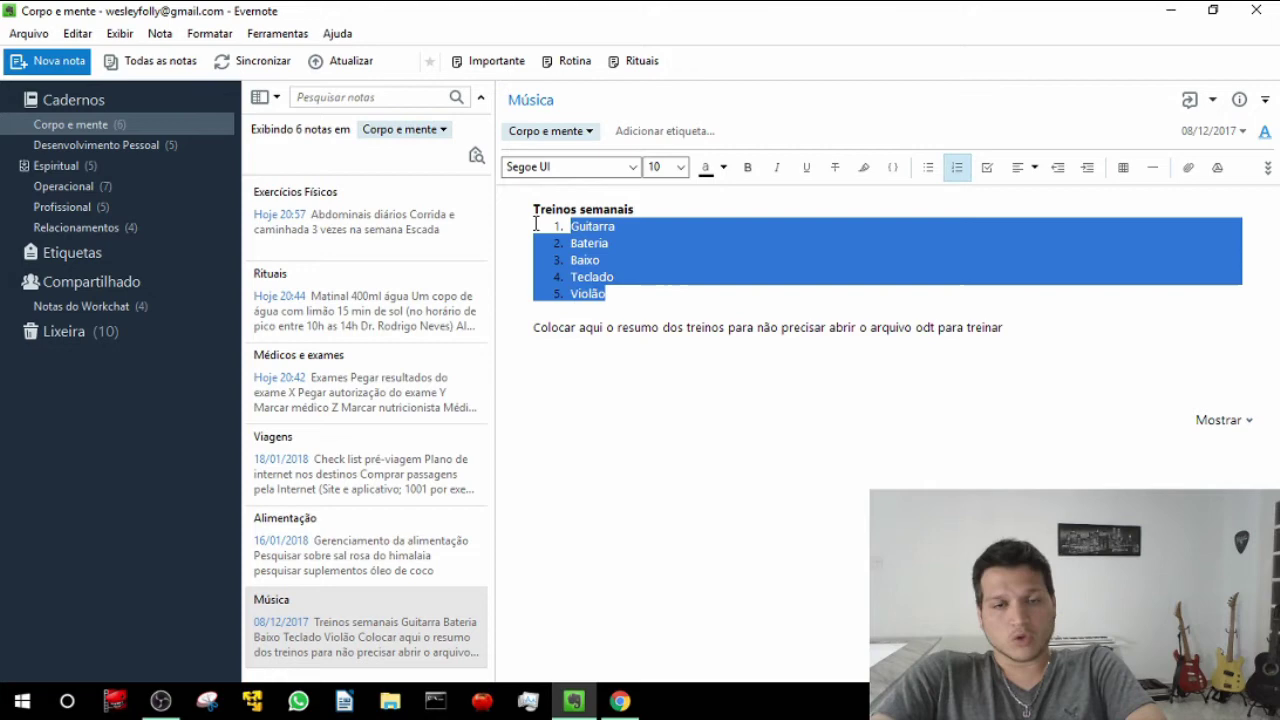
pyautogui.click(615, 277)
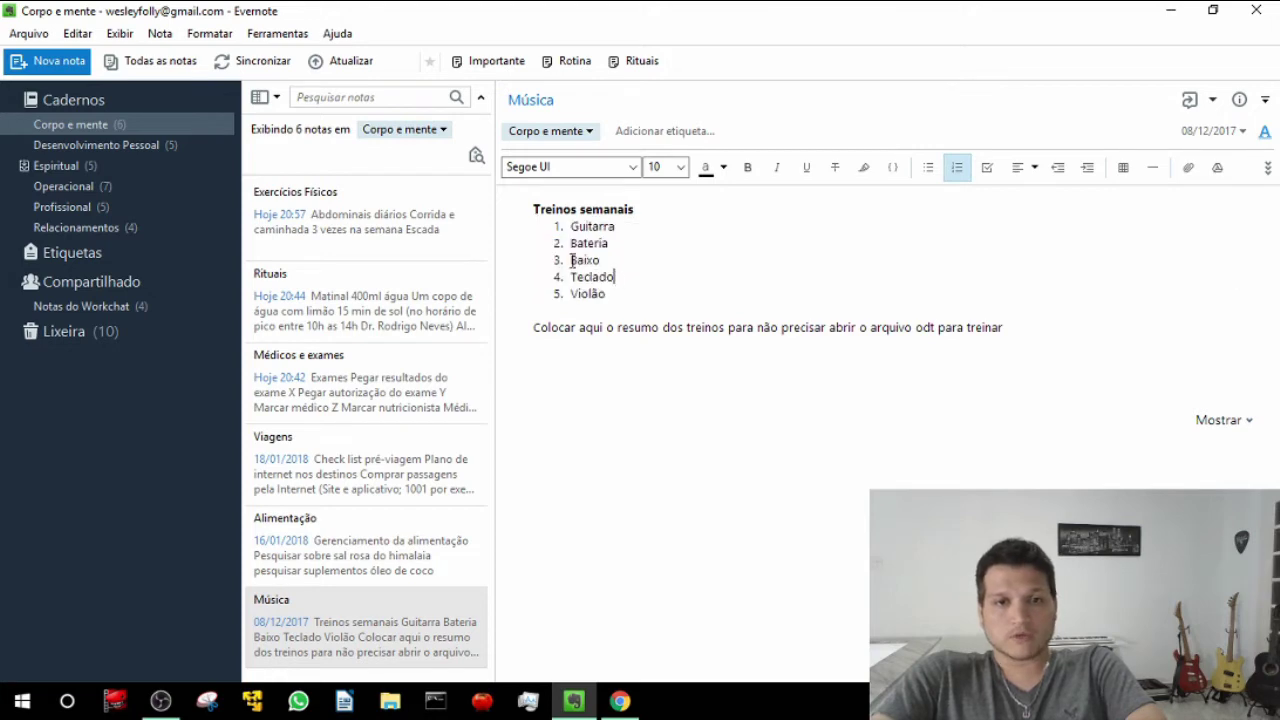
pyautogui.click(651, 441)
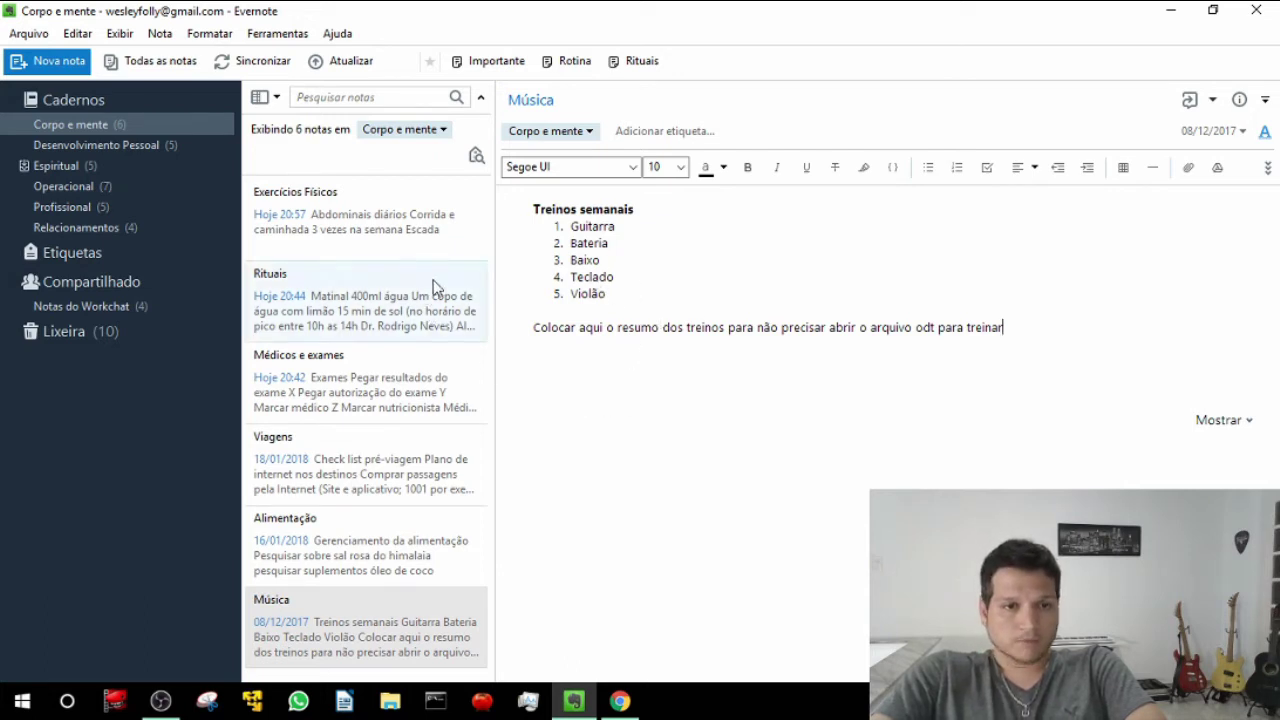
# - Glance at the Alimentação note, and review the pre-trip, packing, during-trip and post-trip checklists in the Viagens note
pyautogui.click(379, 543)
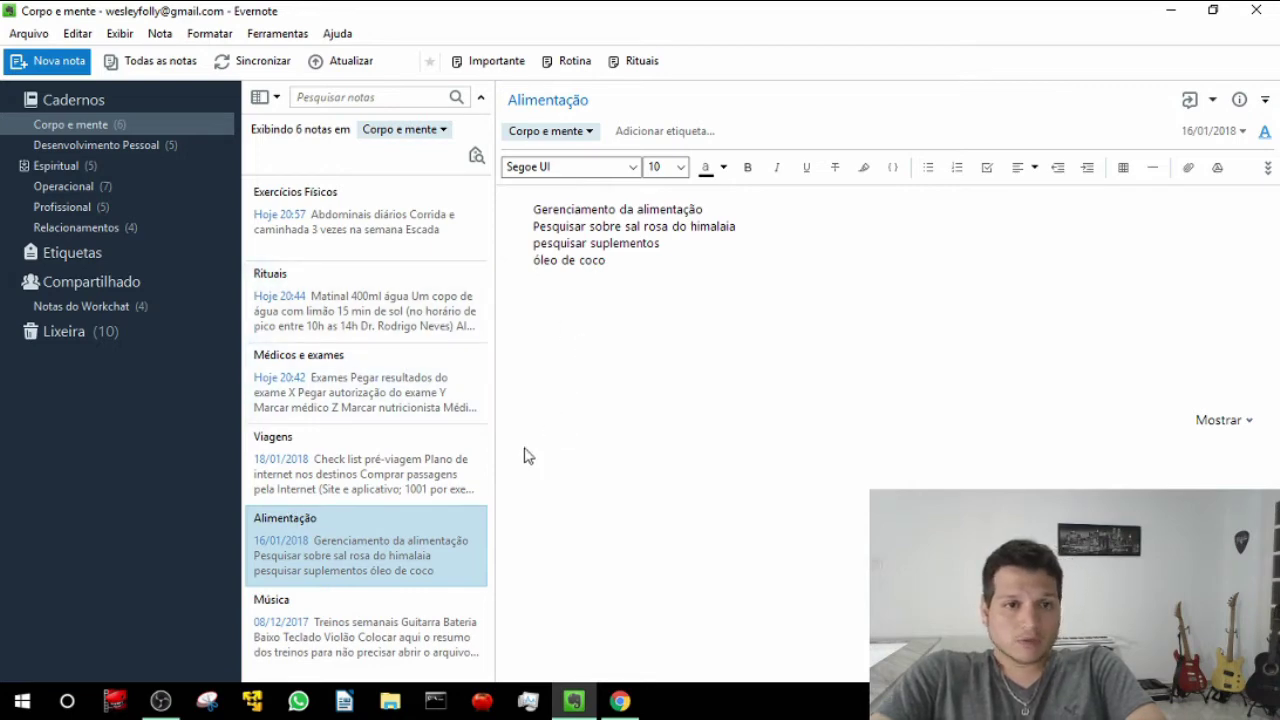
pyautogui.click(338, 472)
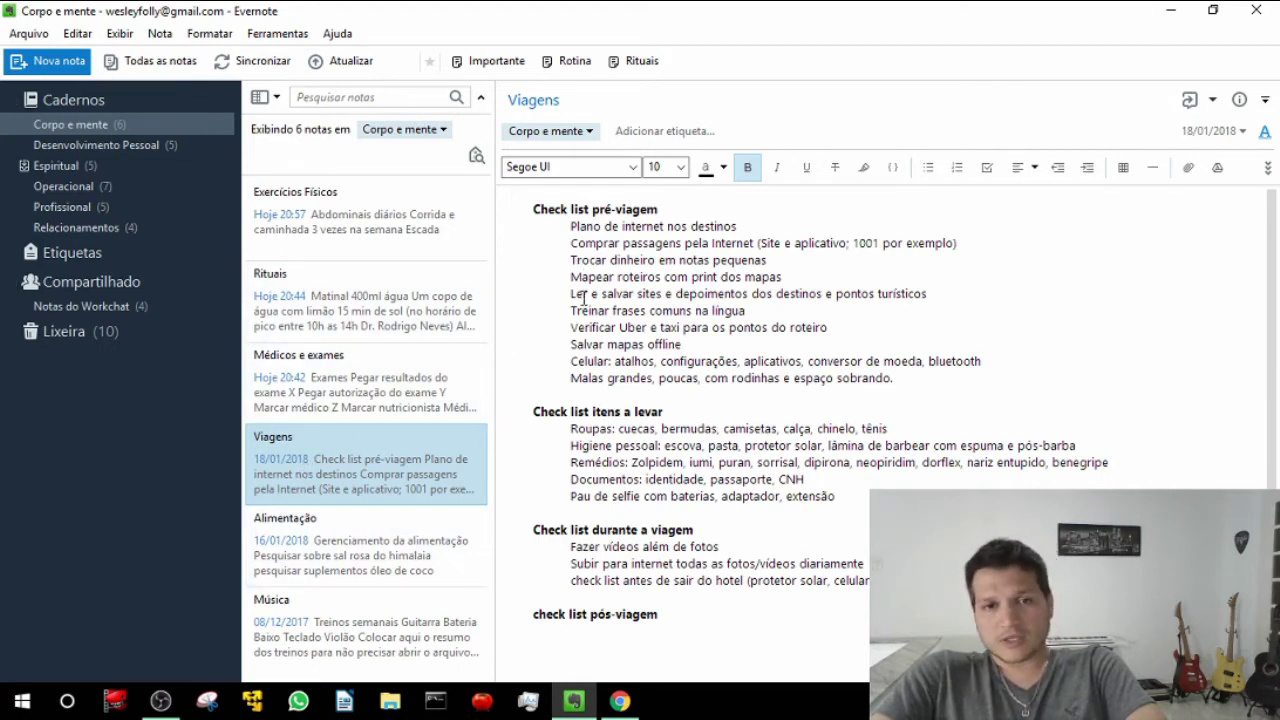
pyautogui.click(574, 243)
pyautogui.moveTo(533, 210); pyautogui.dragTo(717, 378)
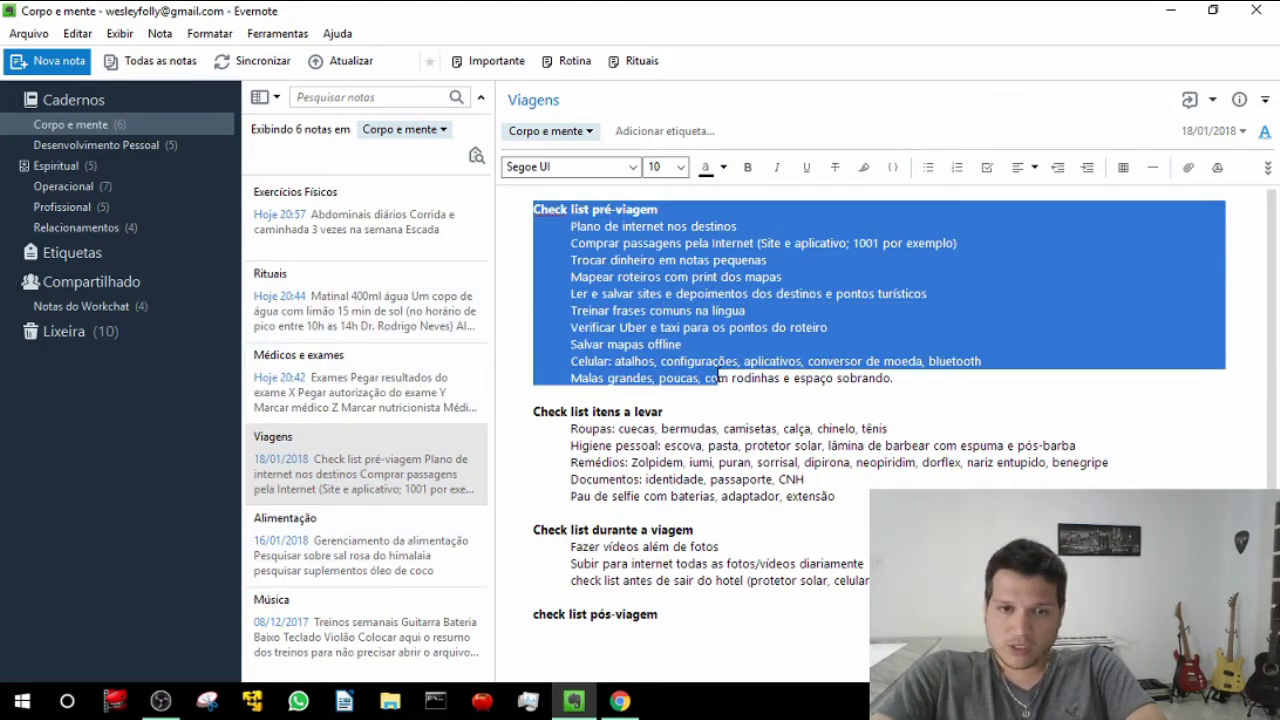
pyautogui.click(616, 461)
pyautogui.moveTo(847, 500); pyautogui.dragTo(636, 427)
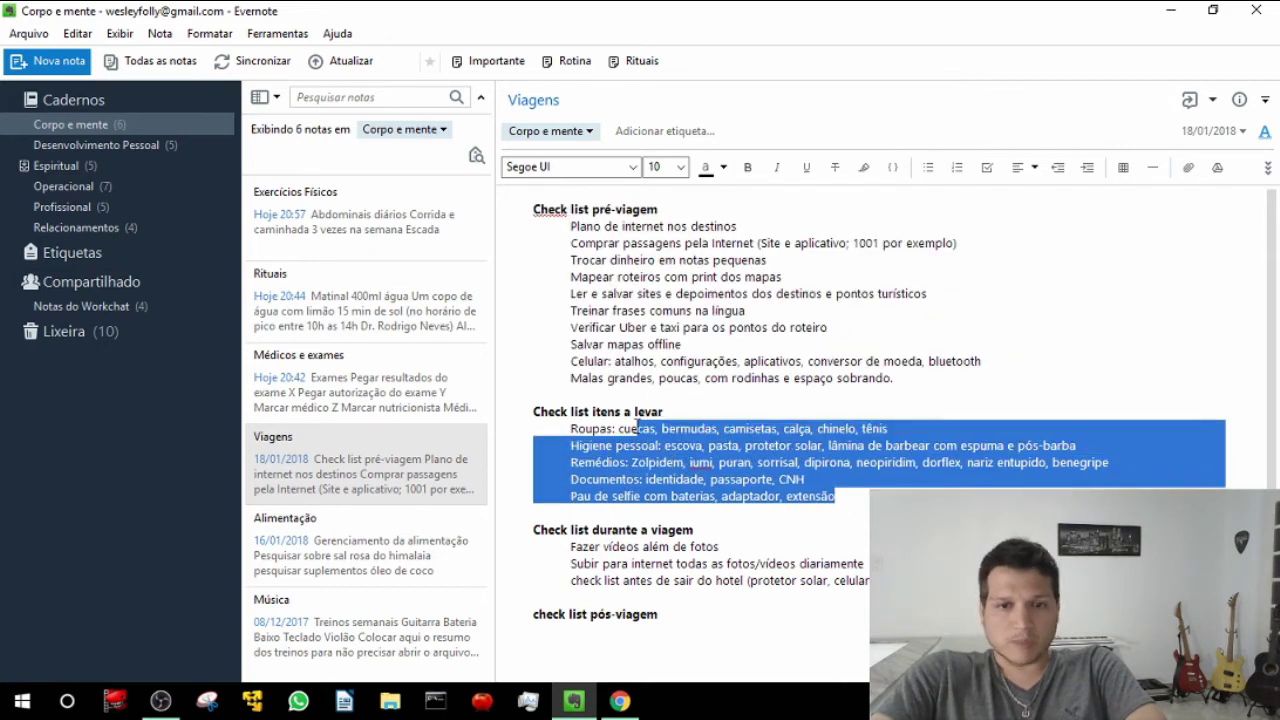
pyautogui.moveTo(736, 622); pyautogui.dragTo(659, 428)
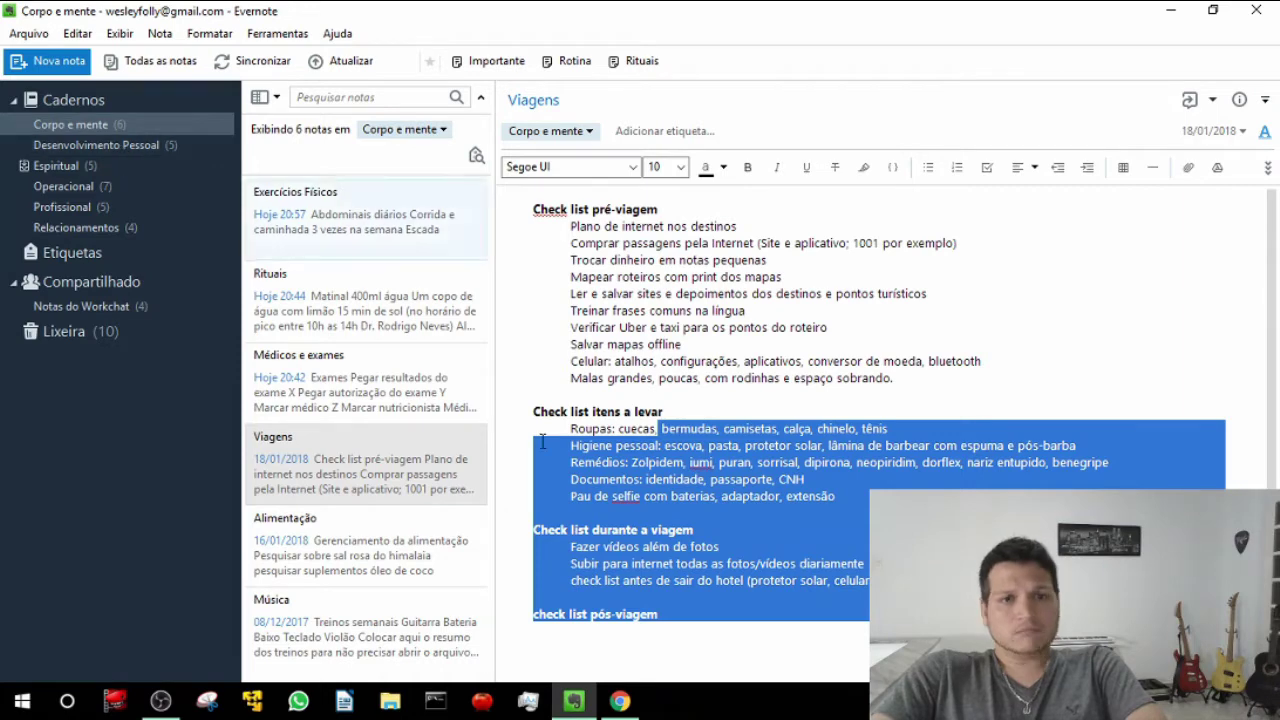
# - Open the Rotina note in the Desenvolvimento Pessoal notebook and look over its daily checklist
pyautogui.click(102, 146)
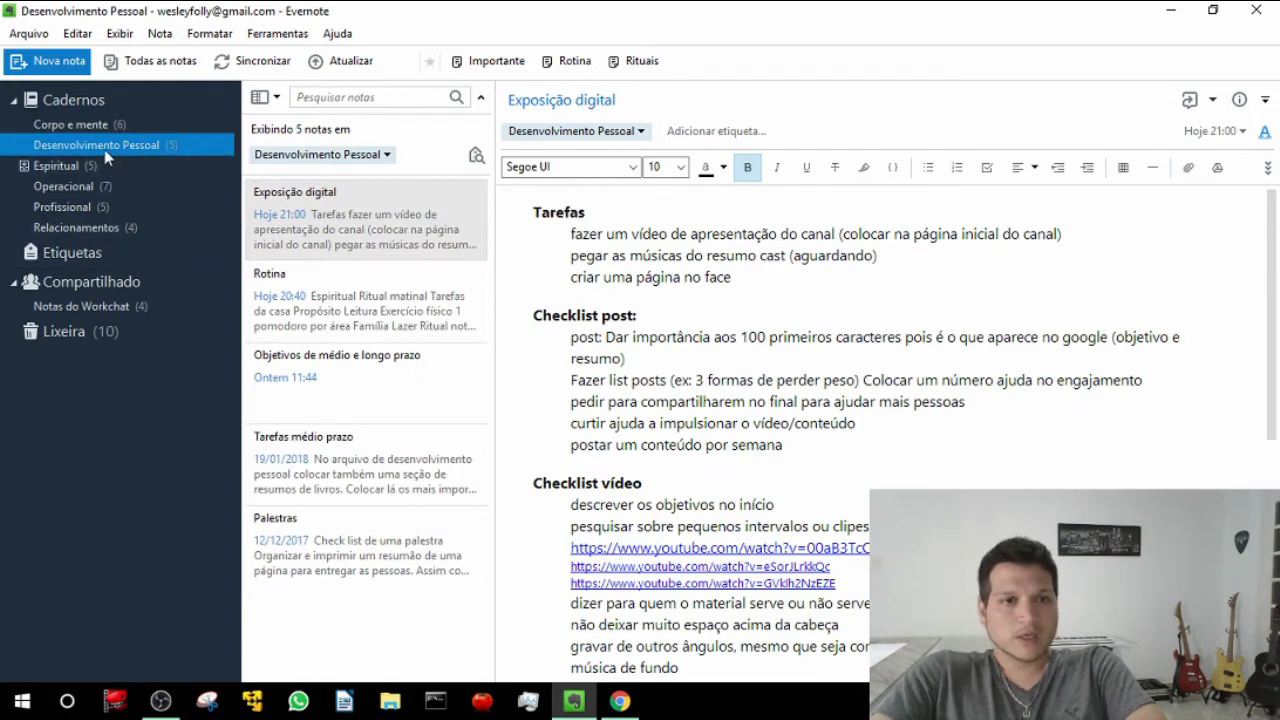
pyautogui.click(320, 325)
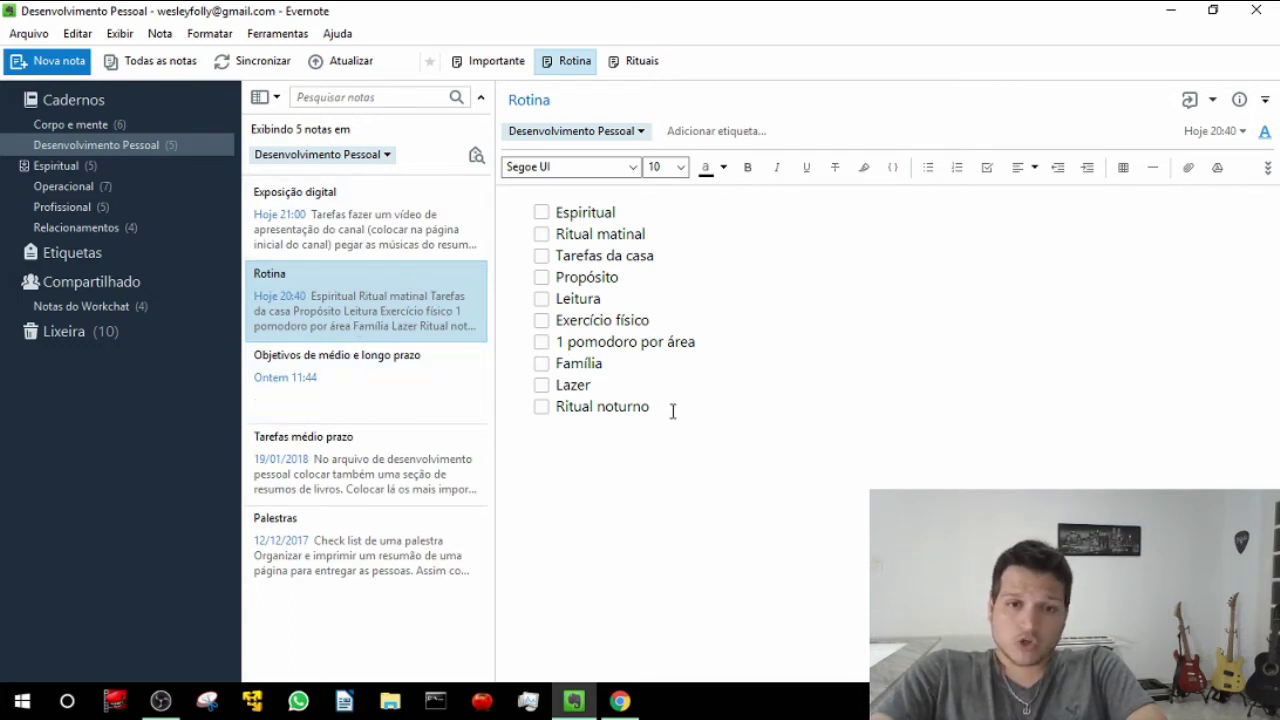
pyautogui.moveTo(672, 411); pyautogui.dragTo(535, 212)
pyautogui.click(607, 297)
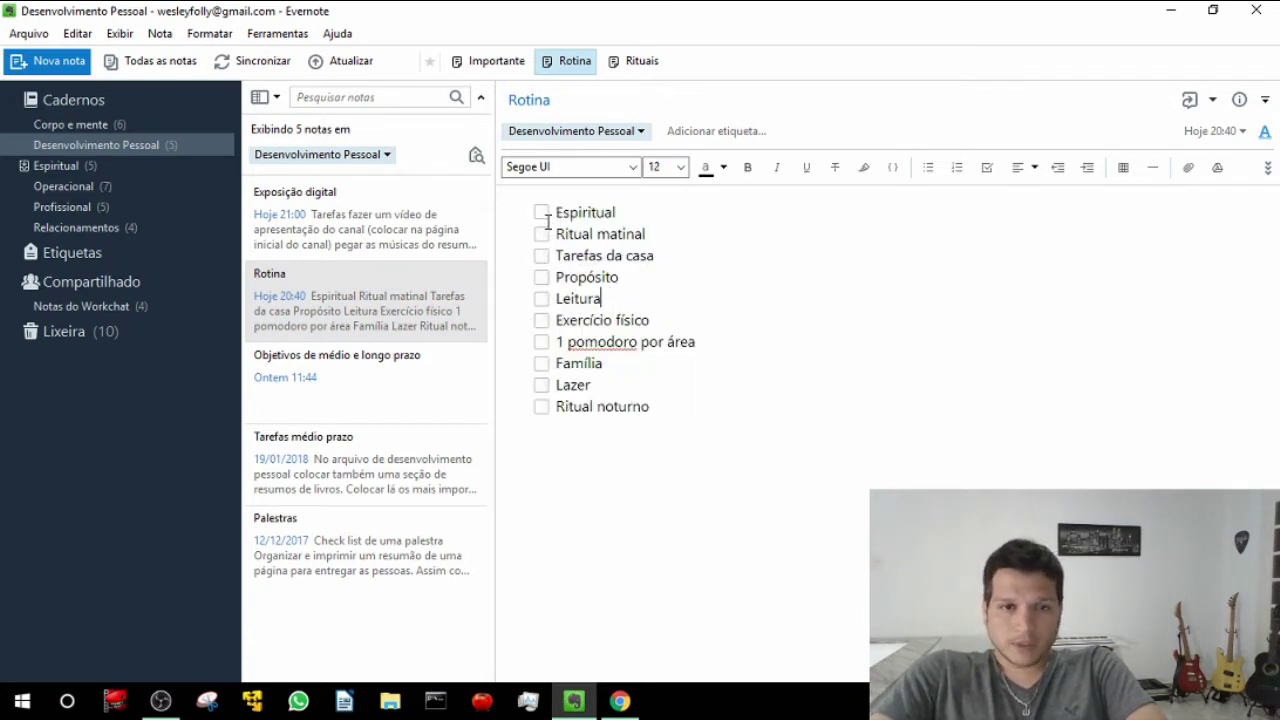
# - Mark Tarefas da casa, Propósito, Leitura and Exercício físico as done in the Rotina checklist
pyautogui.click(541, 256)
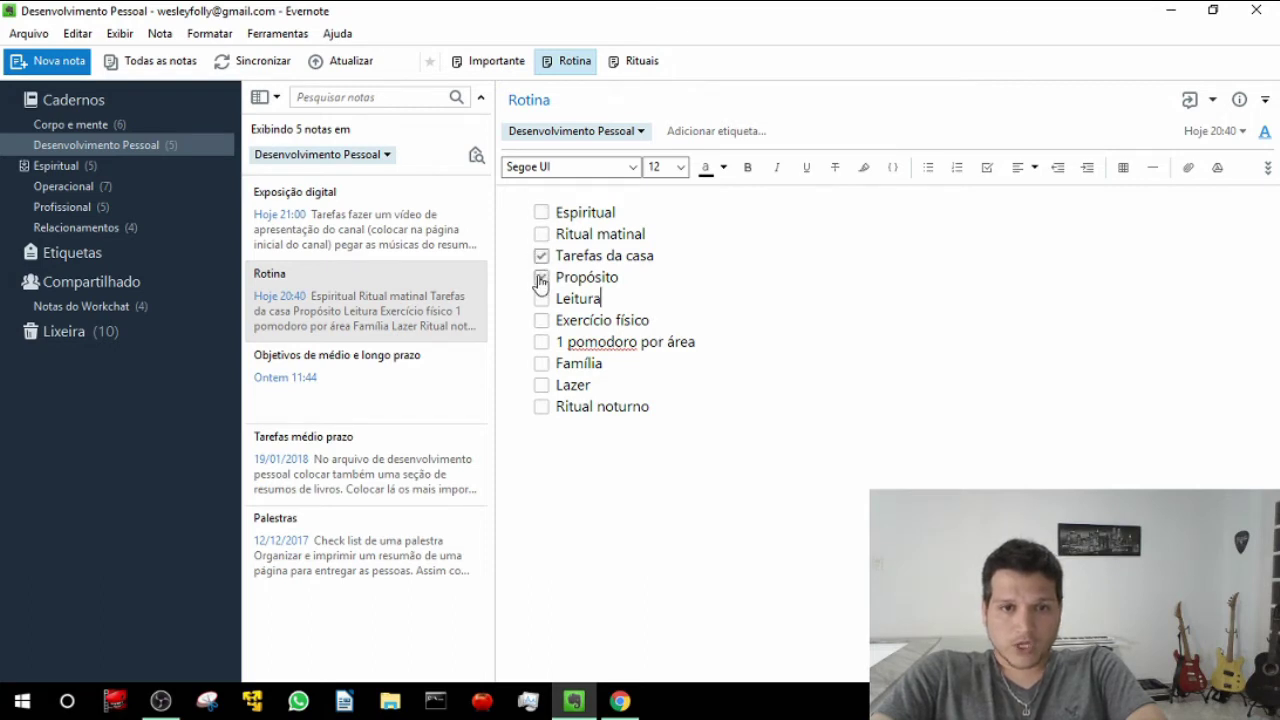
pyautogui.click(541, 277)
pyautogui.click(541, 298)
pyautogui.click(541, 320)
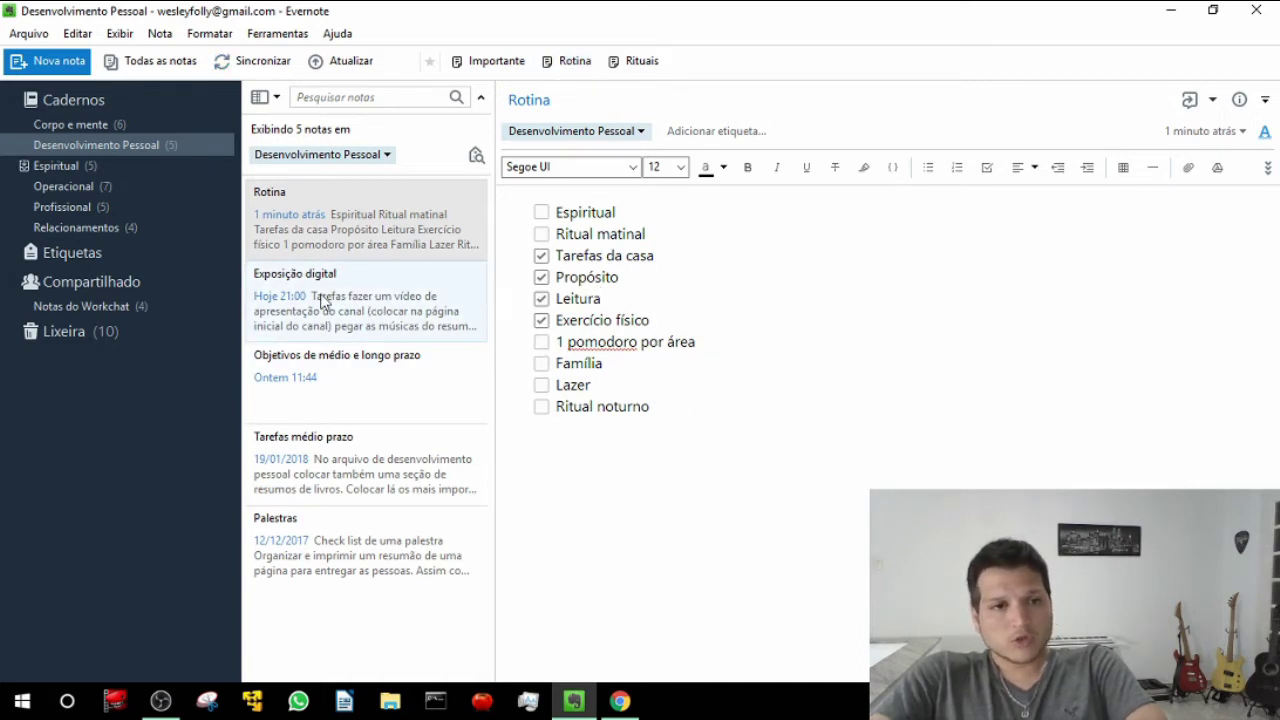
# - Clear the check marks from Exercício físico, Leitura, Propósito and Tarefas da casa in the Rotina checklist
pyautogui.click(541, 321)
pyautogui.click(541, 299)
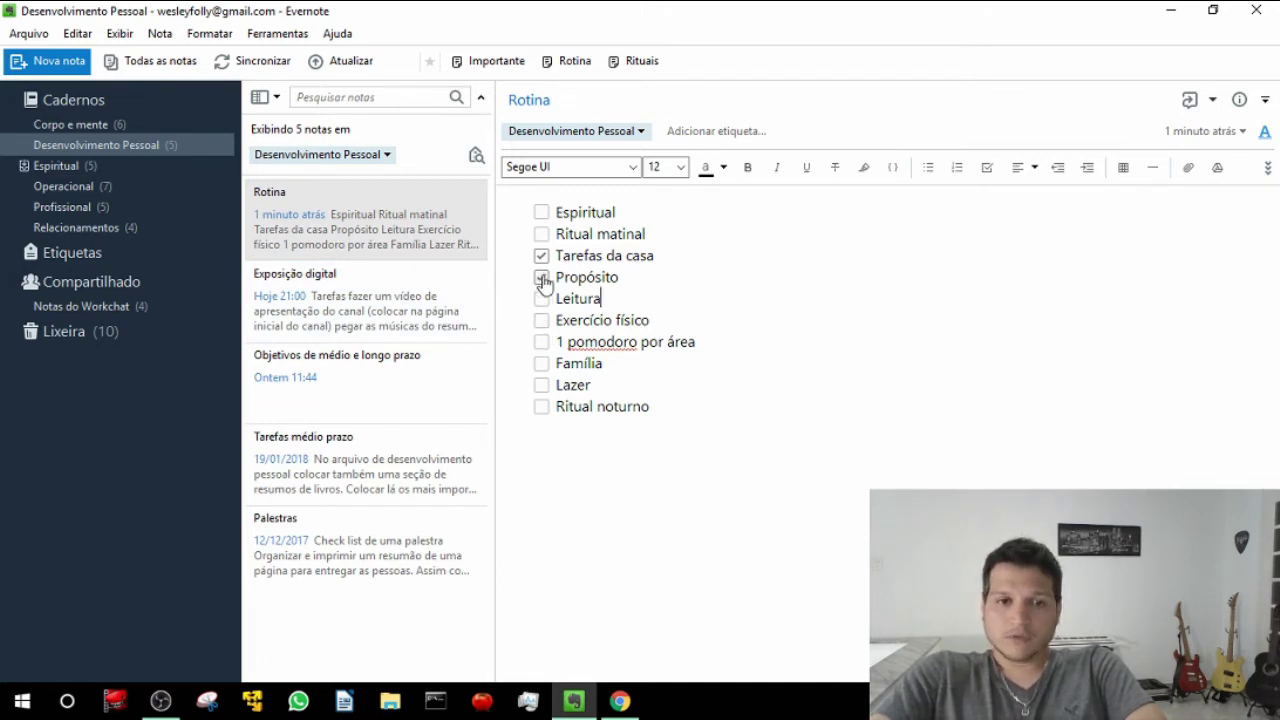
pyautogui.click(541, 278)
pyautogui.click(541, 256)
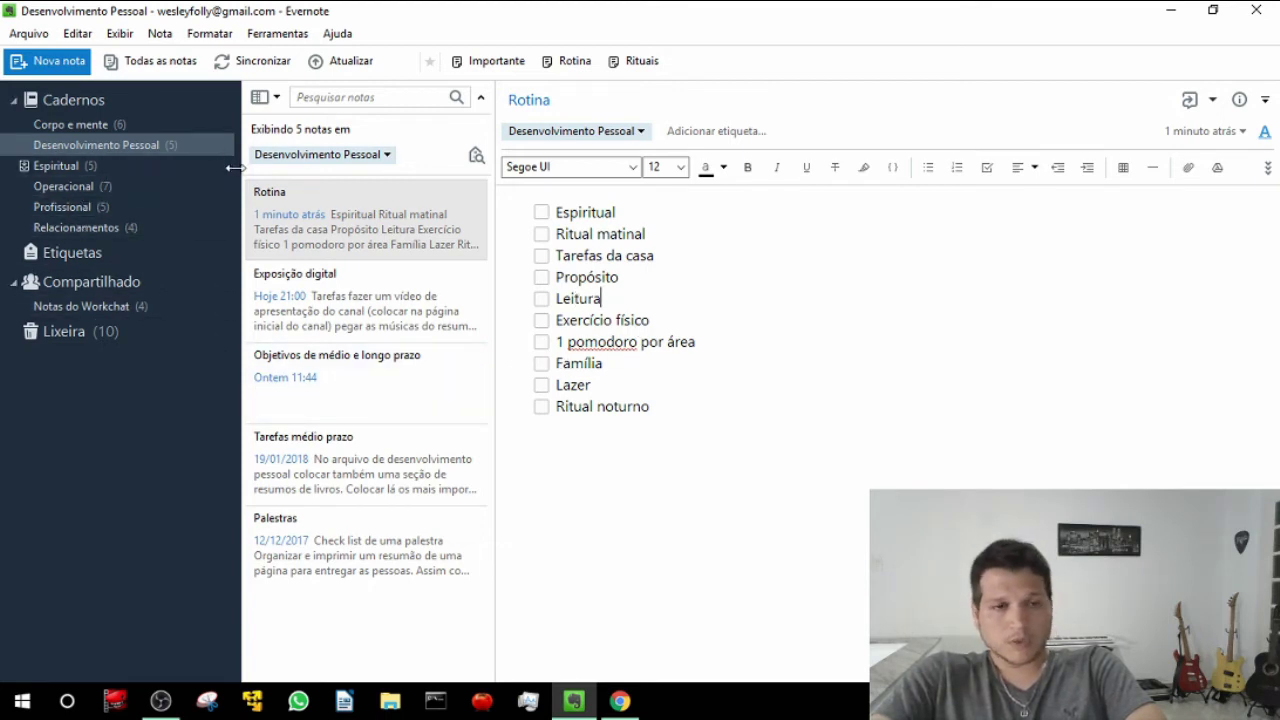
# - In the Operacional notebook's Gerenciamento casa note, delete the two repair items listed under Reparos
pyautogui.click(79, 189)
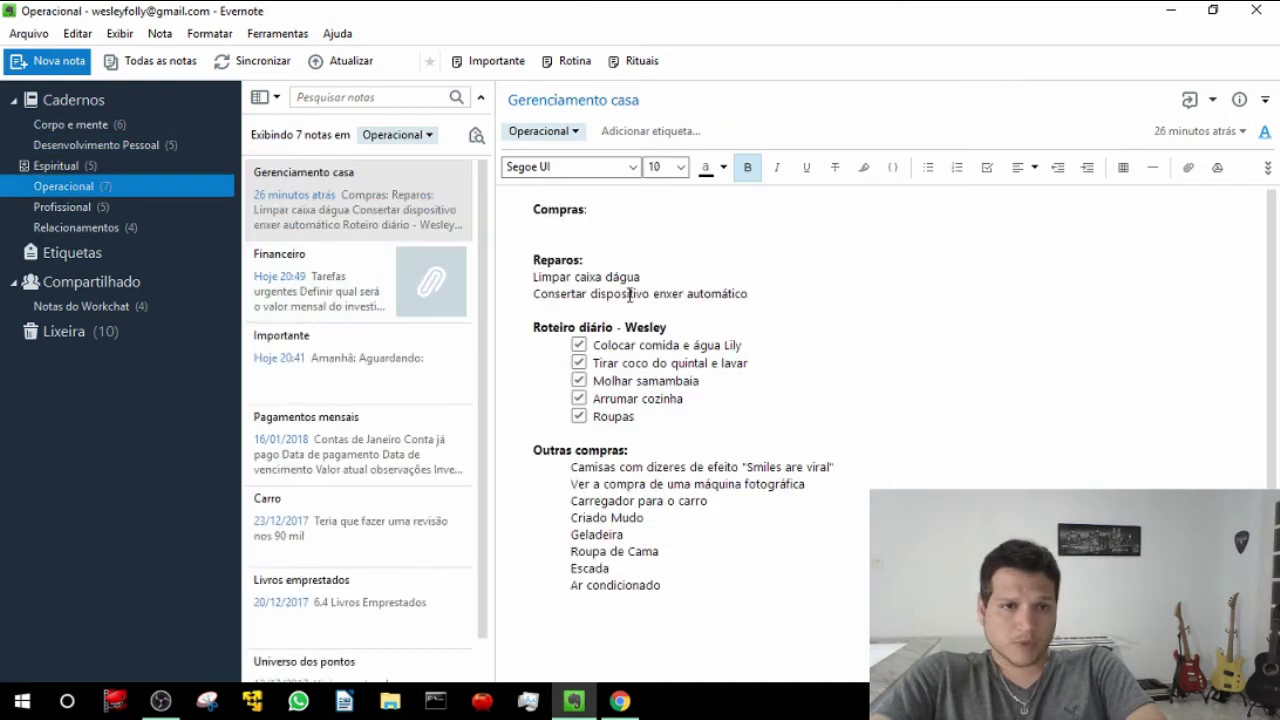
pyautogui.click(368, 208)
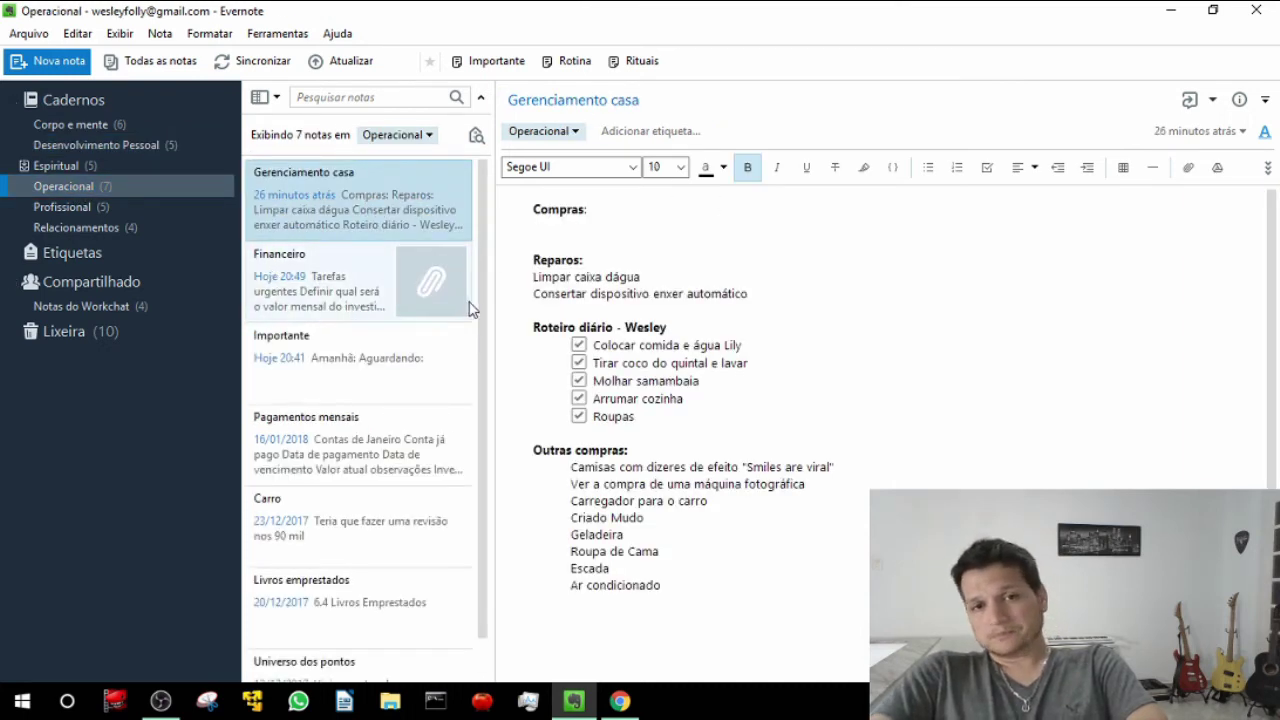
pyautogui.click(617, 279)
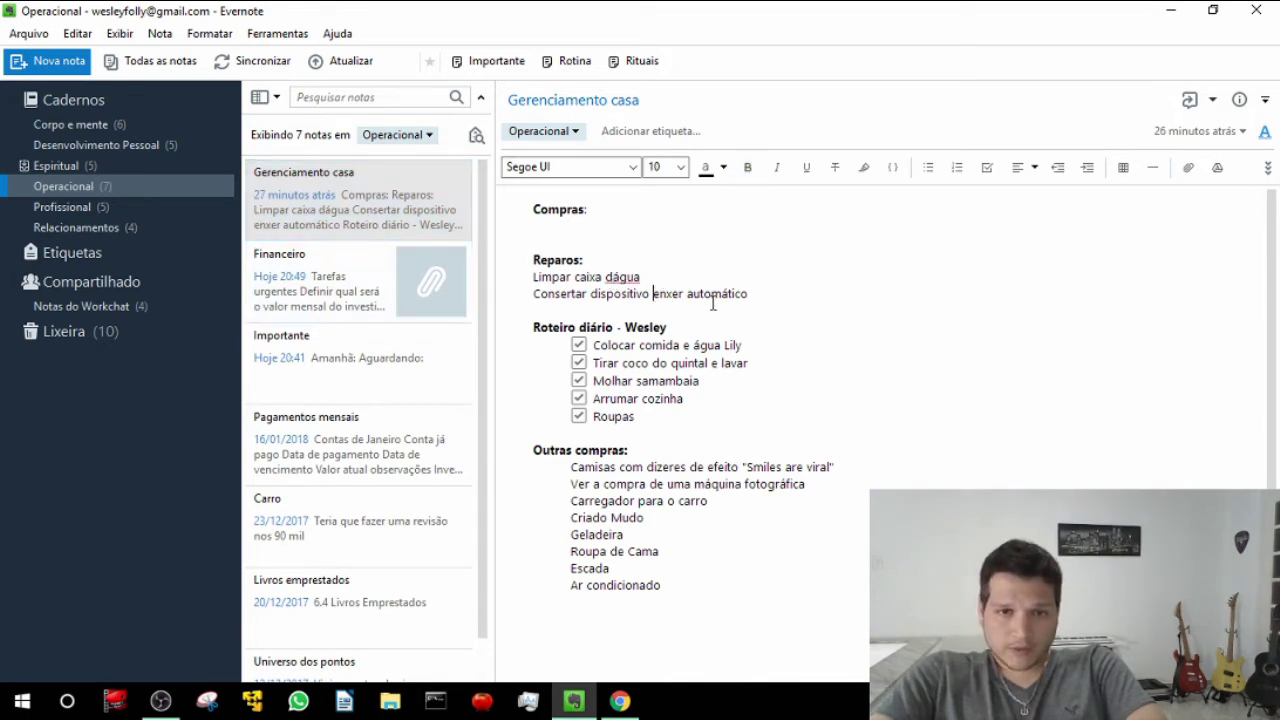
pyautogui.moveTo(770, 295); pyautogui.dragTo(530, 277)
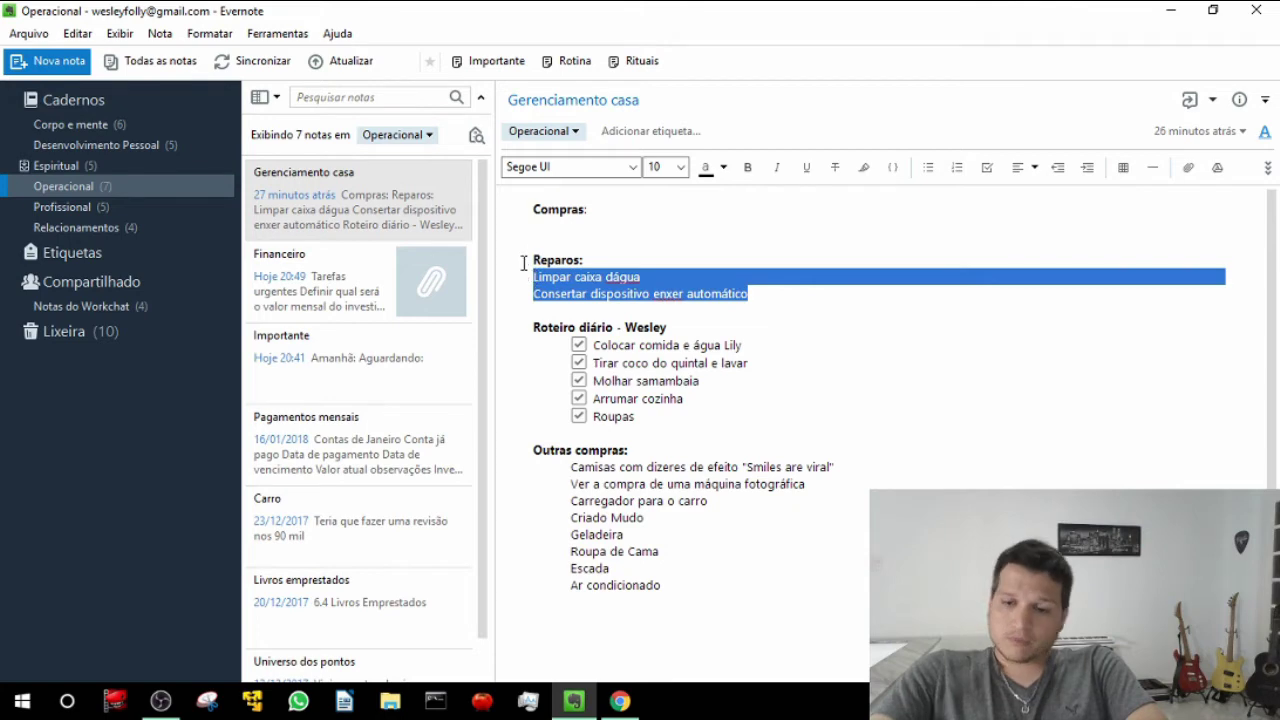
pyautogui.press('BackSpace')
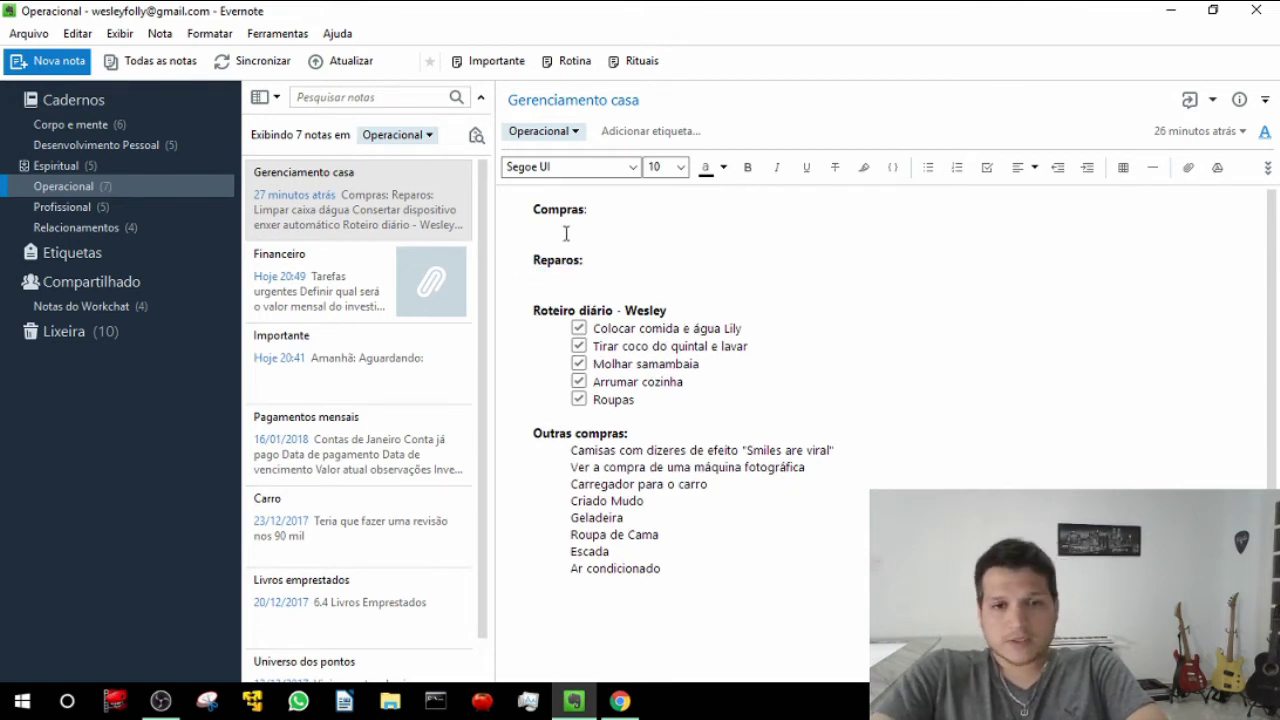
# - Review the Roteiro diário tasks in the Gerenciamento casa note and uncheck all five, from the pet's food and water through Roupas
pyautogui.moveTo(744, 330); pyautogui.dragTo(606, 330)
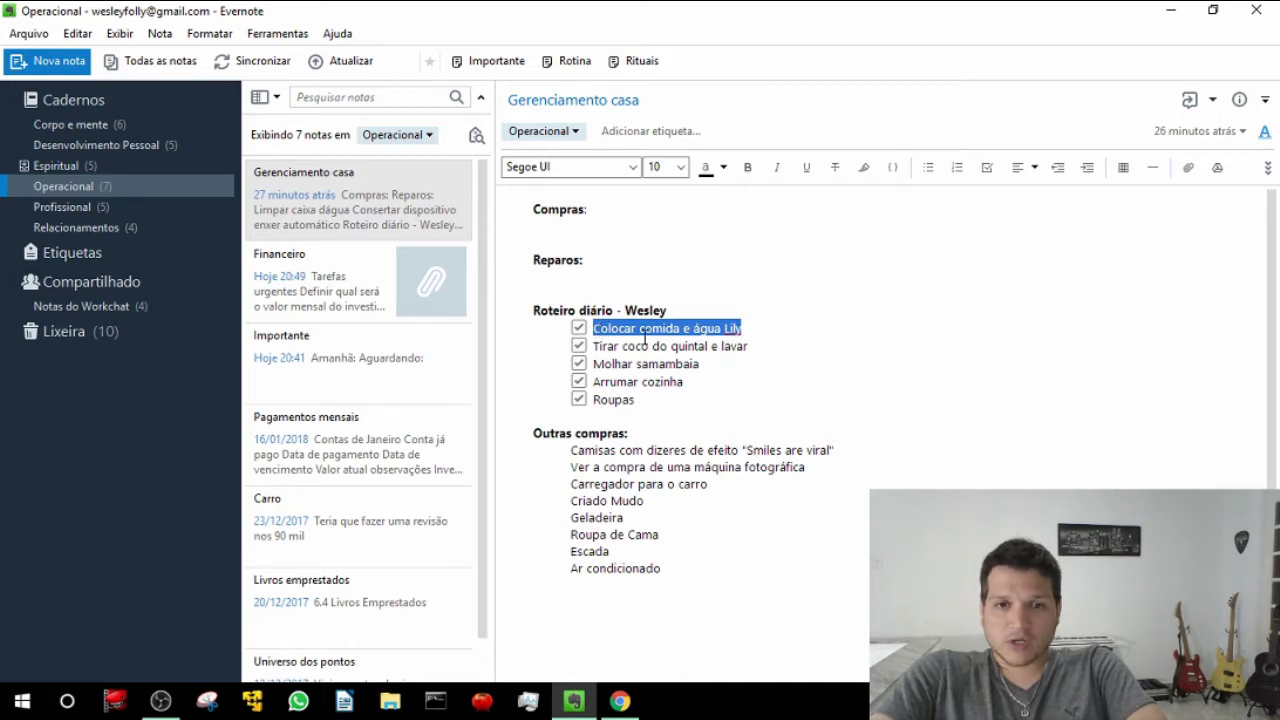
pyautogui.click(742, 329)
pyautogui.moveTo(742, 329); pyautogui.dragTo(674, 363)
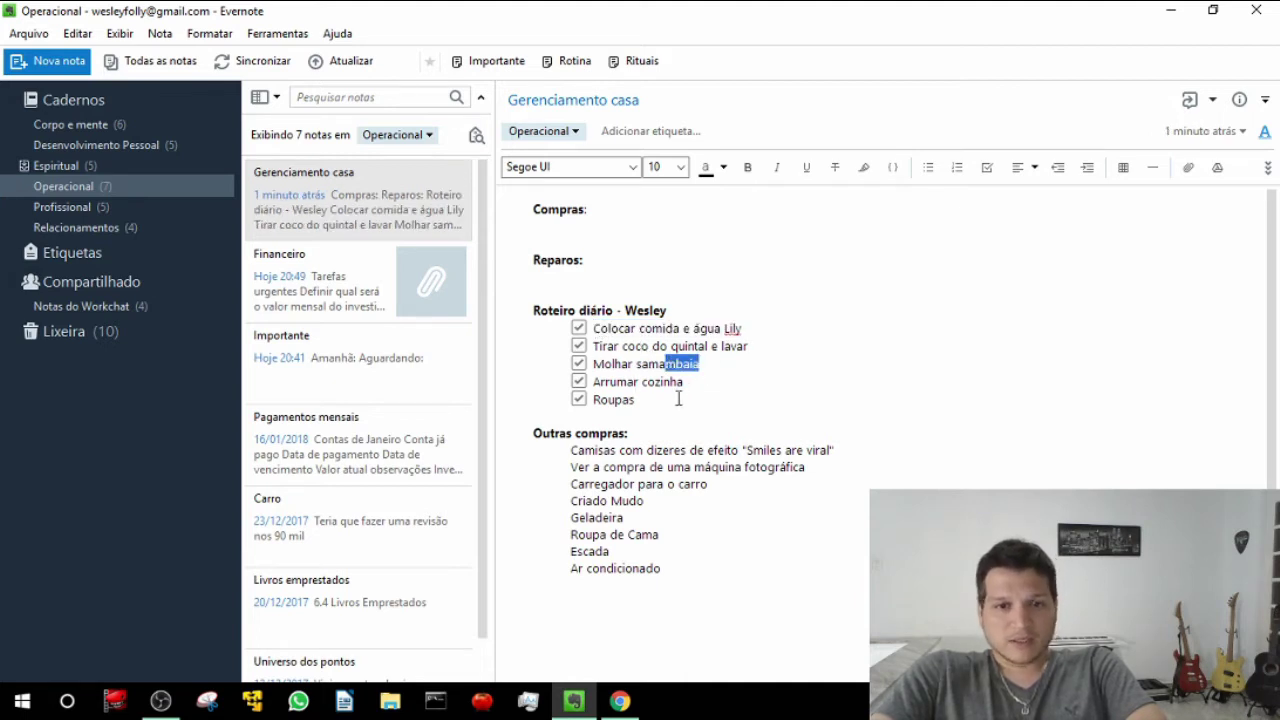
pyautogui.click(579, 328)
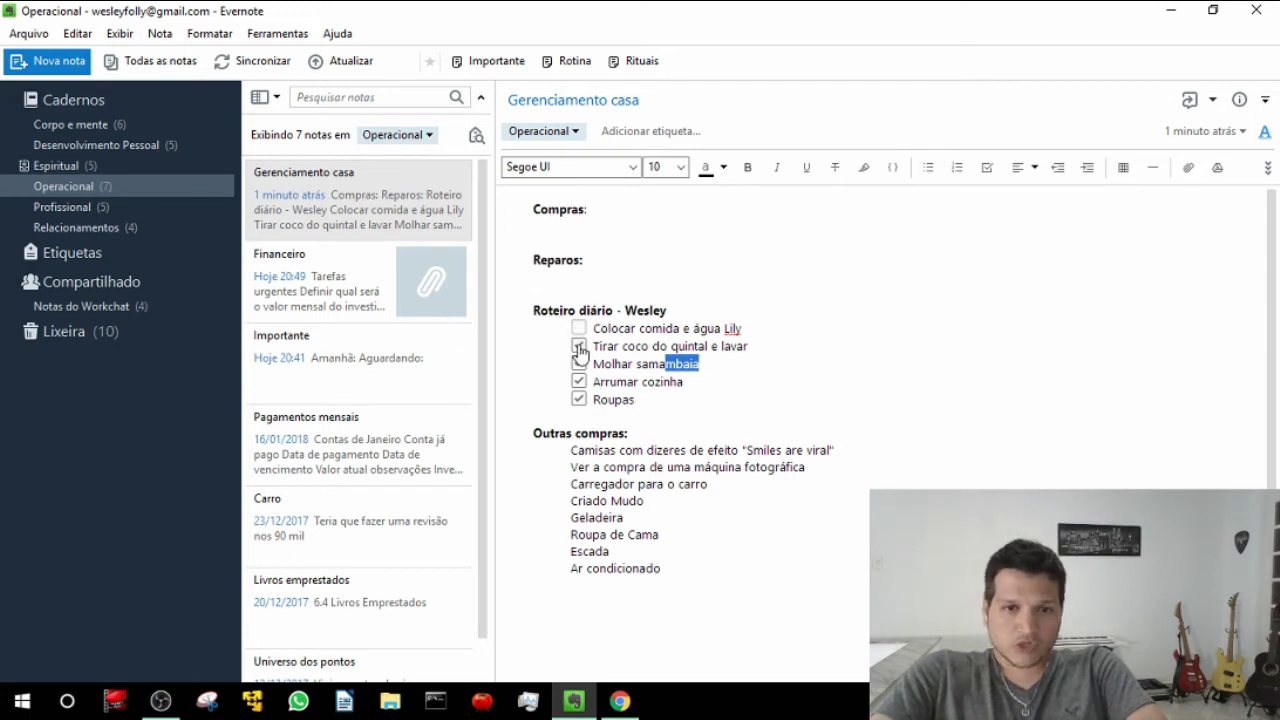
pyautogui.click(579, 346)
pyautogui.click(579, 364)
pyautogui.click(578, 382)
pyautogui.click(578, 400)
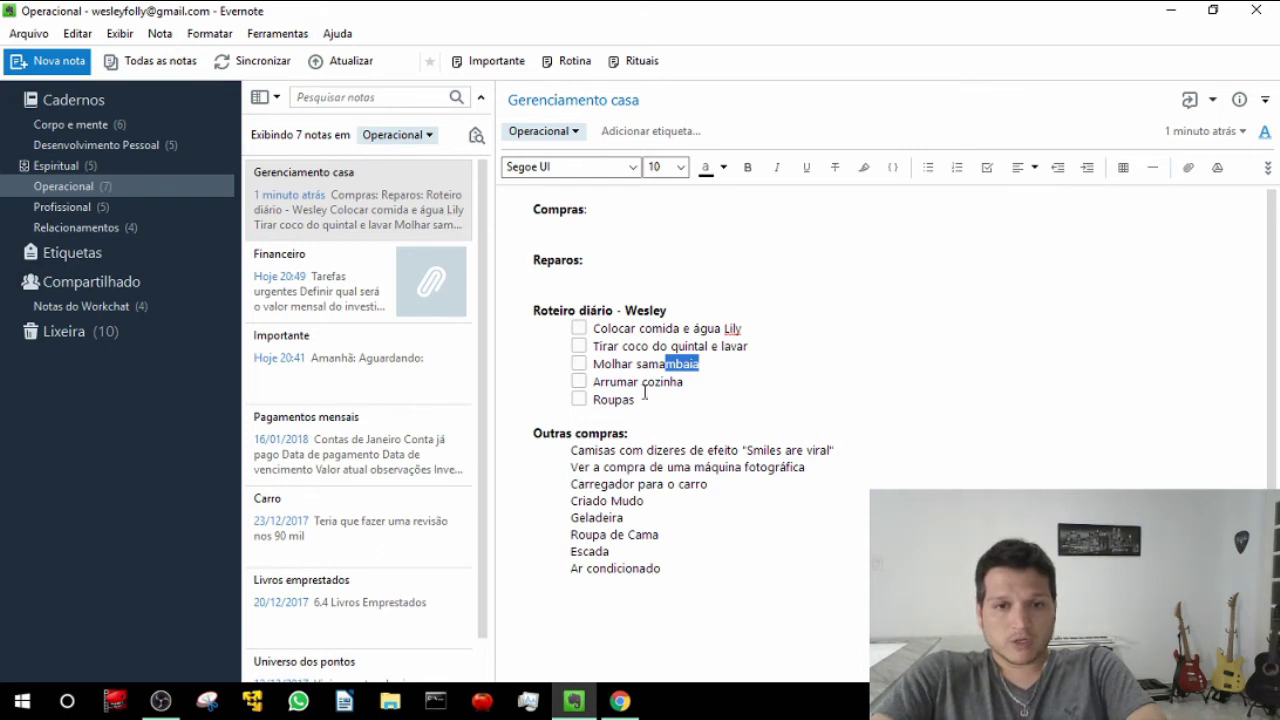
pyautogui.click(588, 499)
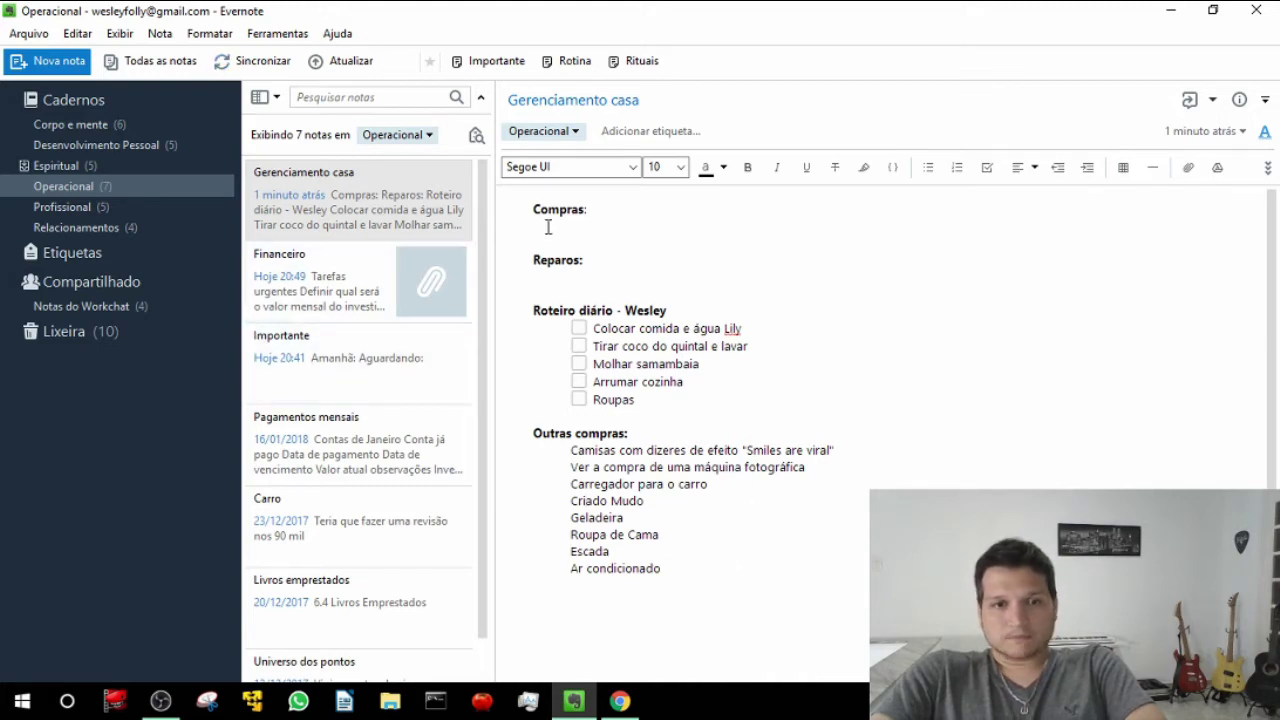
# - Open the Financeiro note and review the items under Tarefas urgentes and Próximos investimentos
pyautogui.click(317, 283)
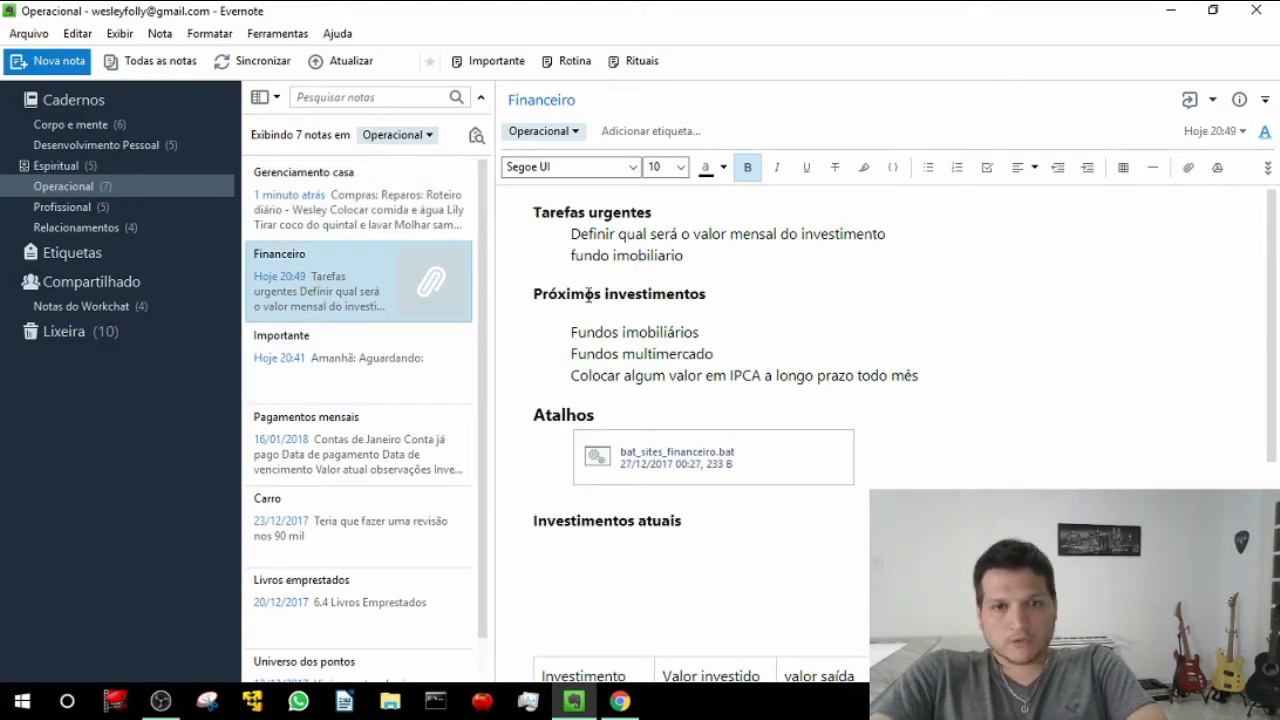
pyautogui.click(349, 208)
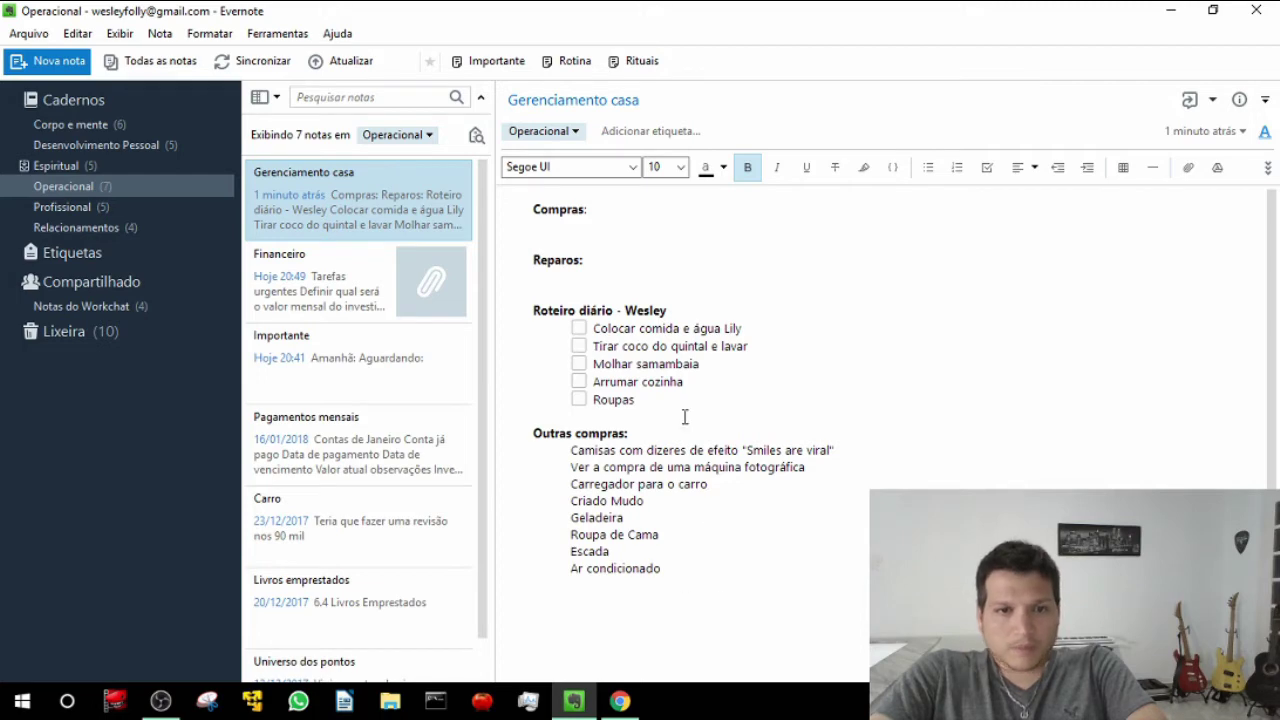
pyautogui.click(298, 296)
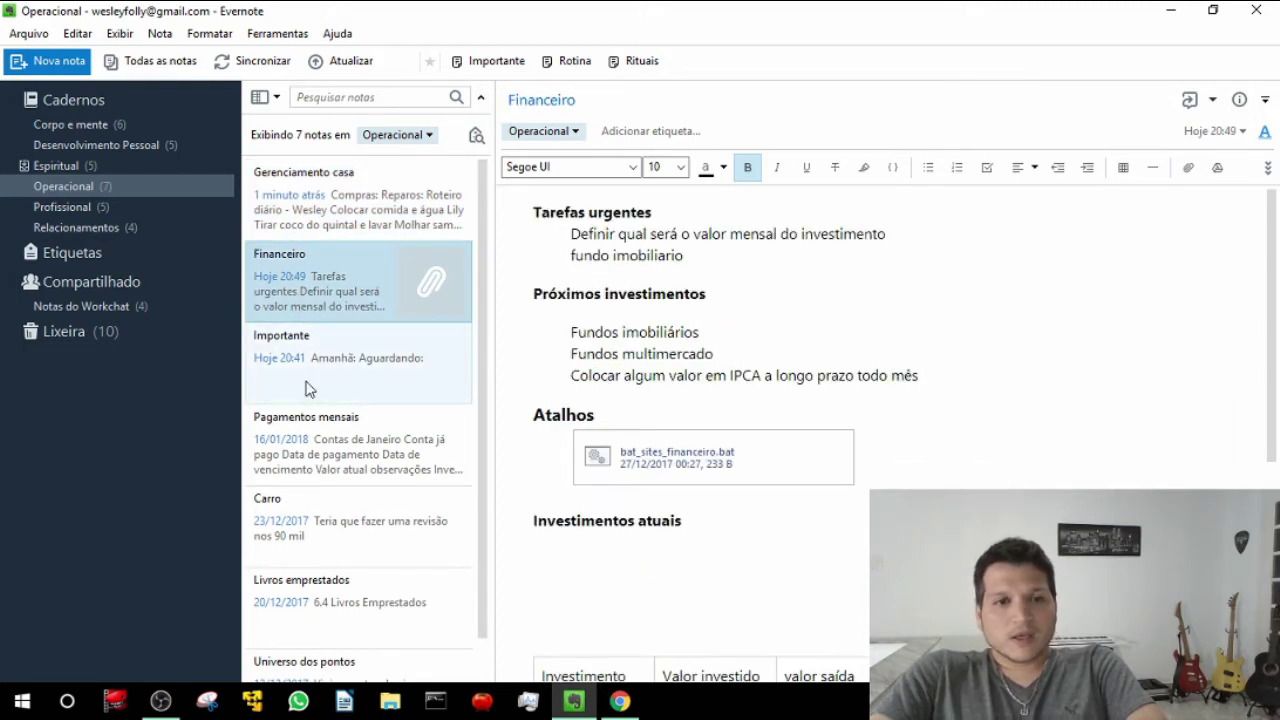
pyautogui.click(304, 378)
pyautogui.click(300, 306)
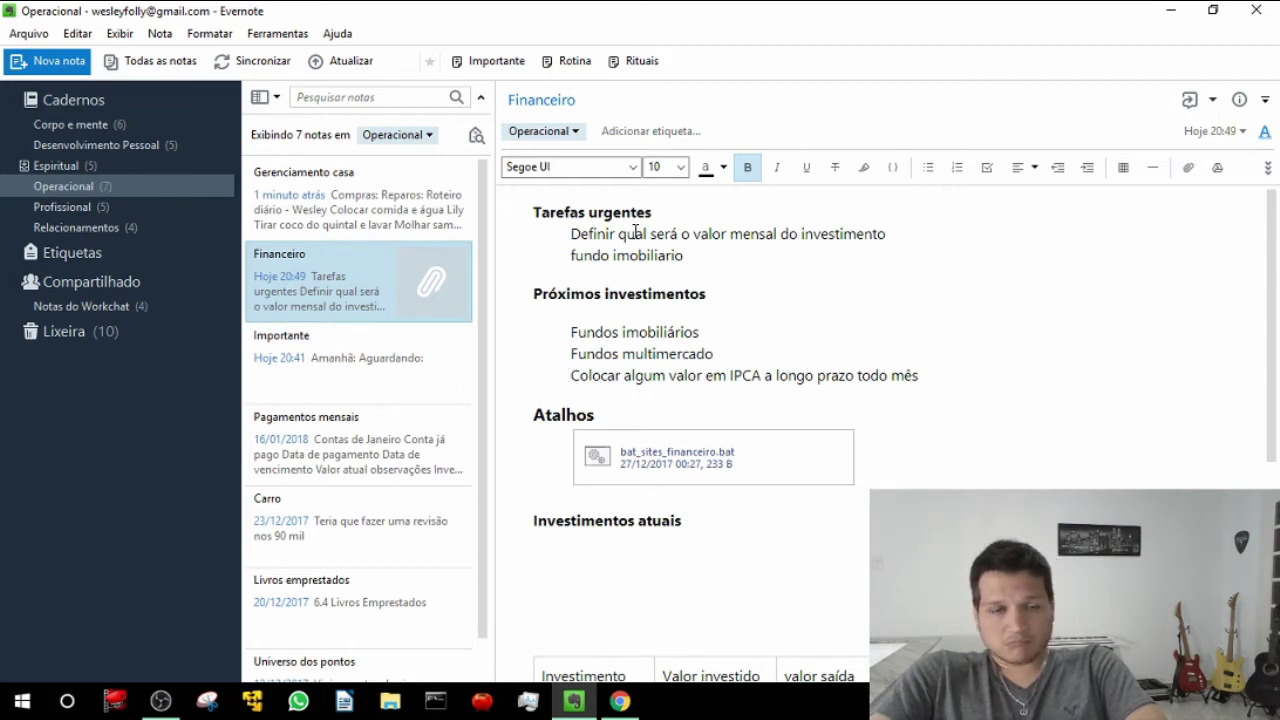
pyautogui.click(598, 233)
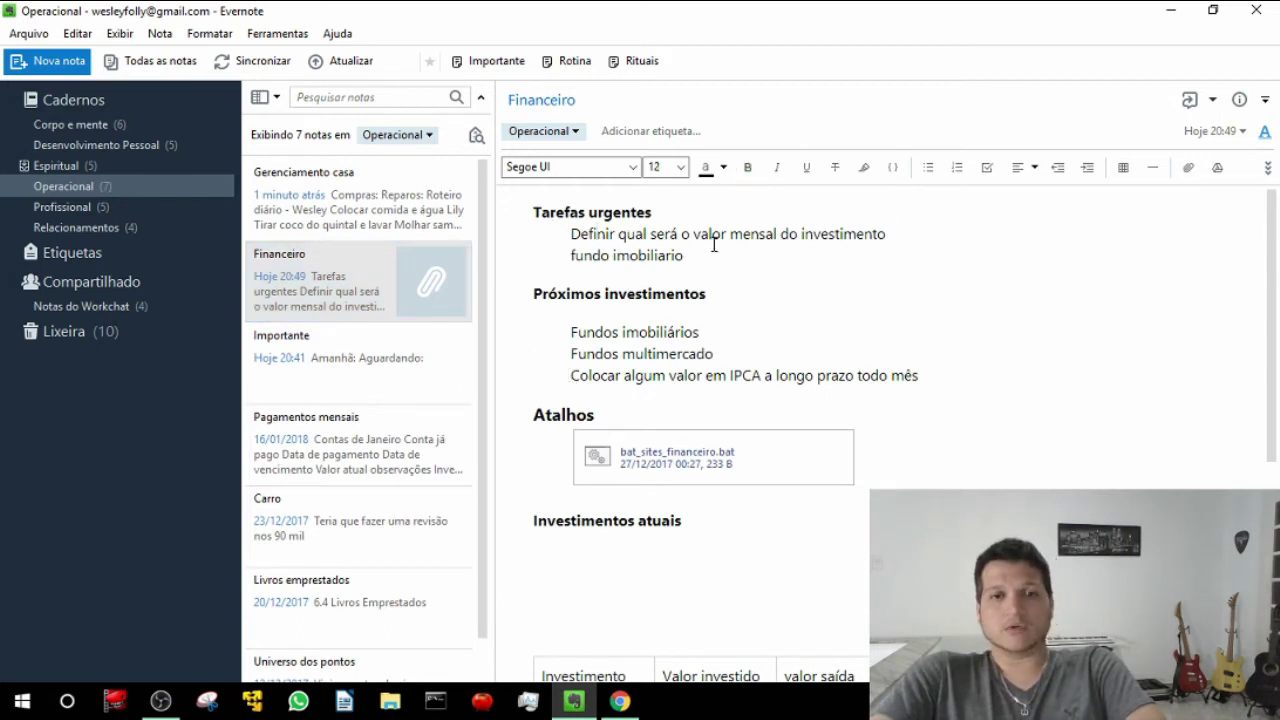
pyautogui.moveTo(690, 258); pyautogui.dragTo(566, 237)
pyautogui.click(697, 340)
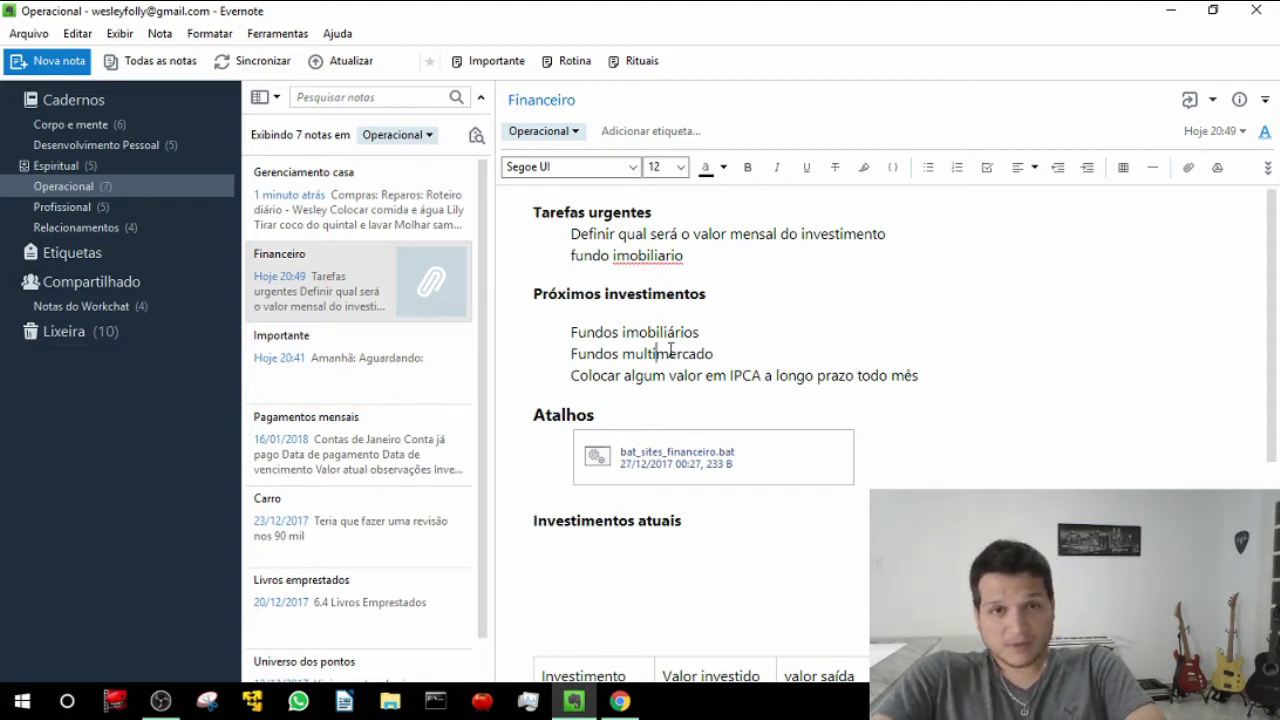
# - Open the Importante note, look over its Amanhã and Aguardando sections, and place the cursor on the empty line above Amanhã
pyautogui.click(370, 365)
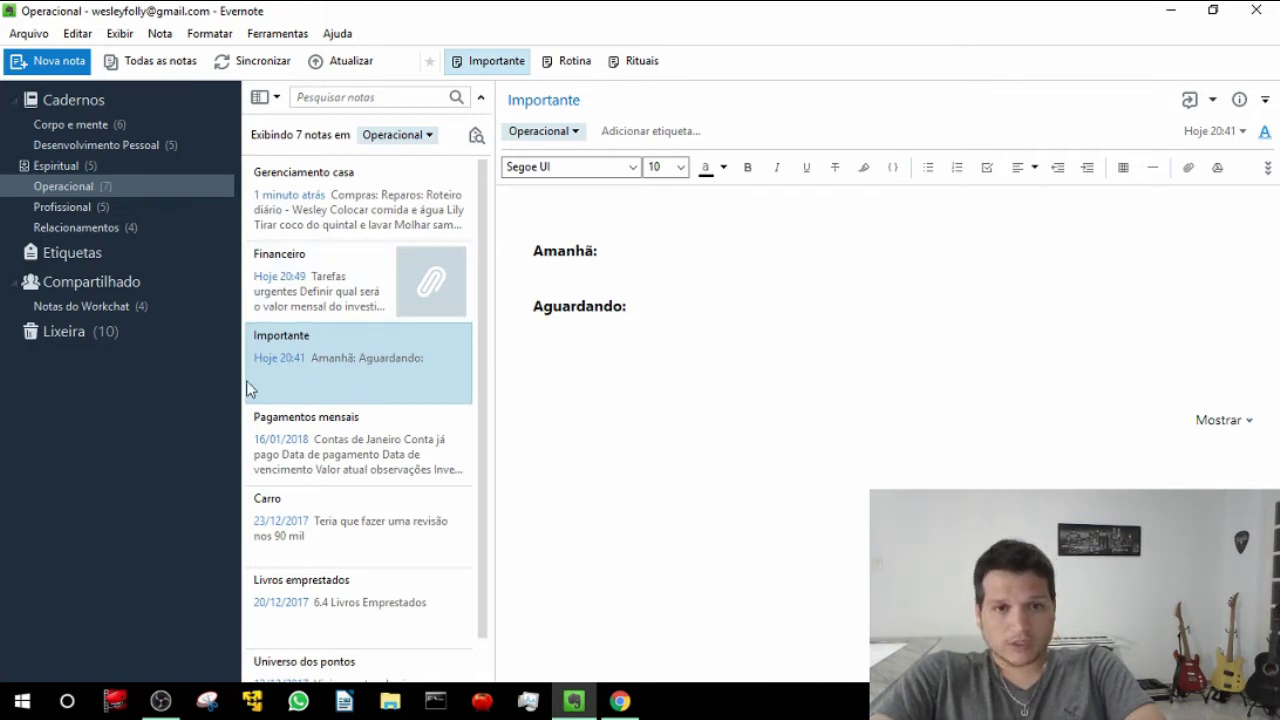
pyautogui.click(573, 270)
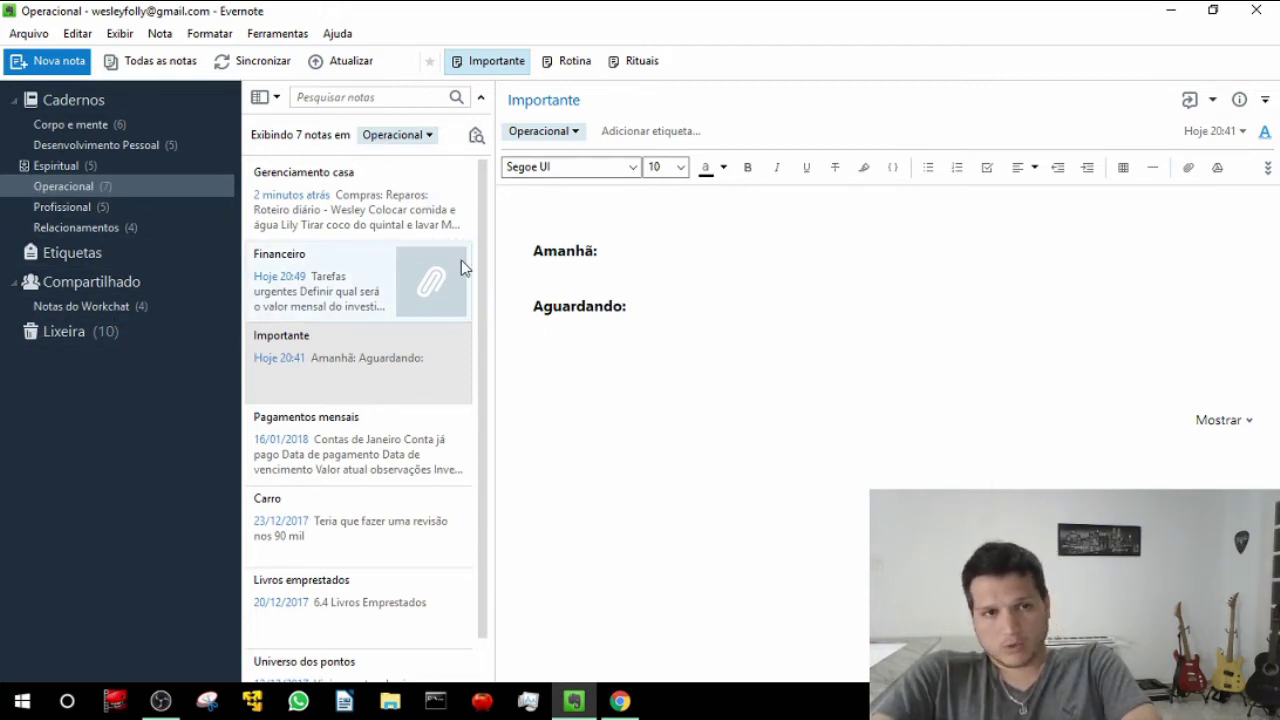
pyautogui.click(607, 205)
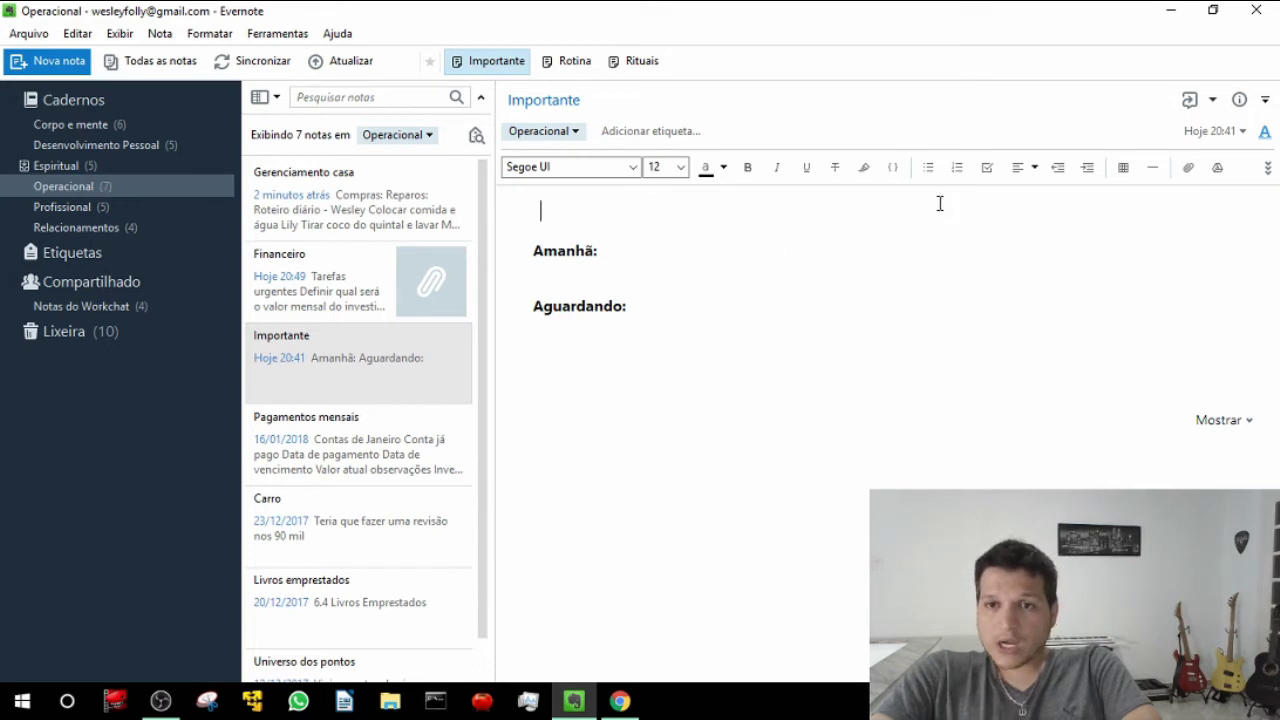
pyautogui.click(1267, 169)
pyautogui.click(660, 216)
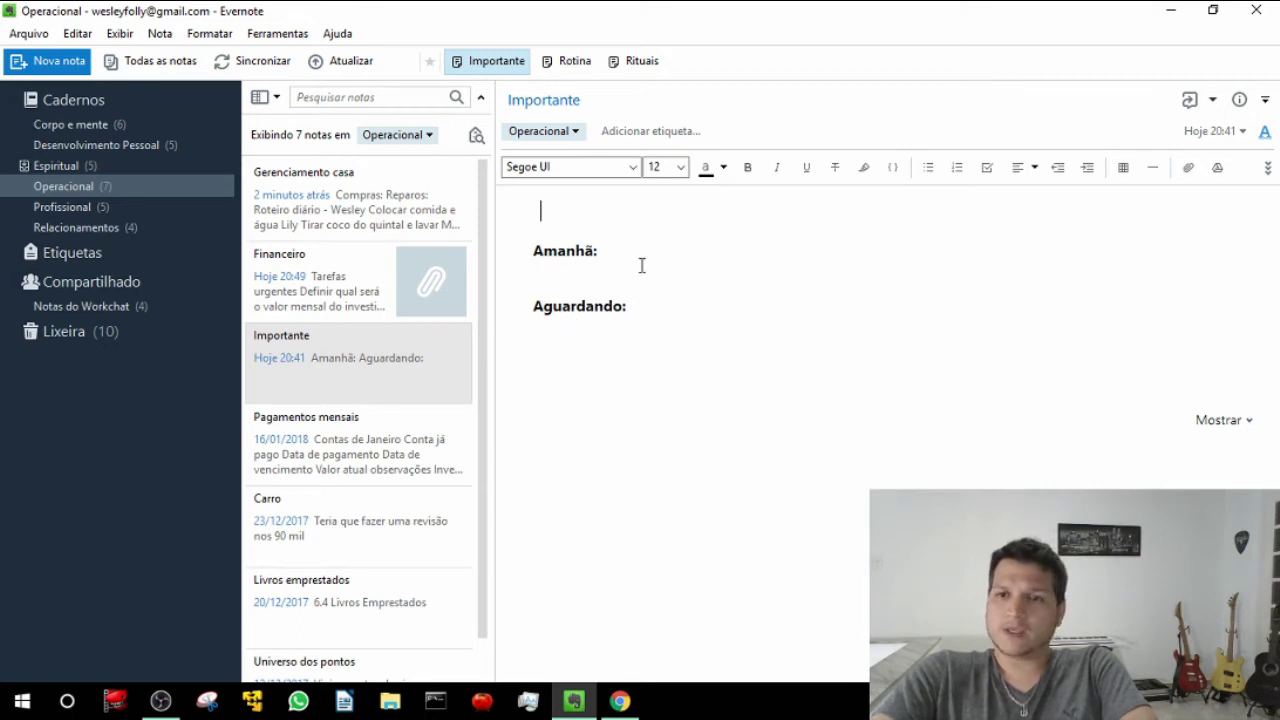
pyautogui.click(1267, 168)
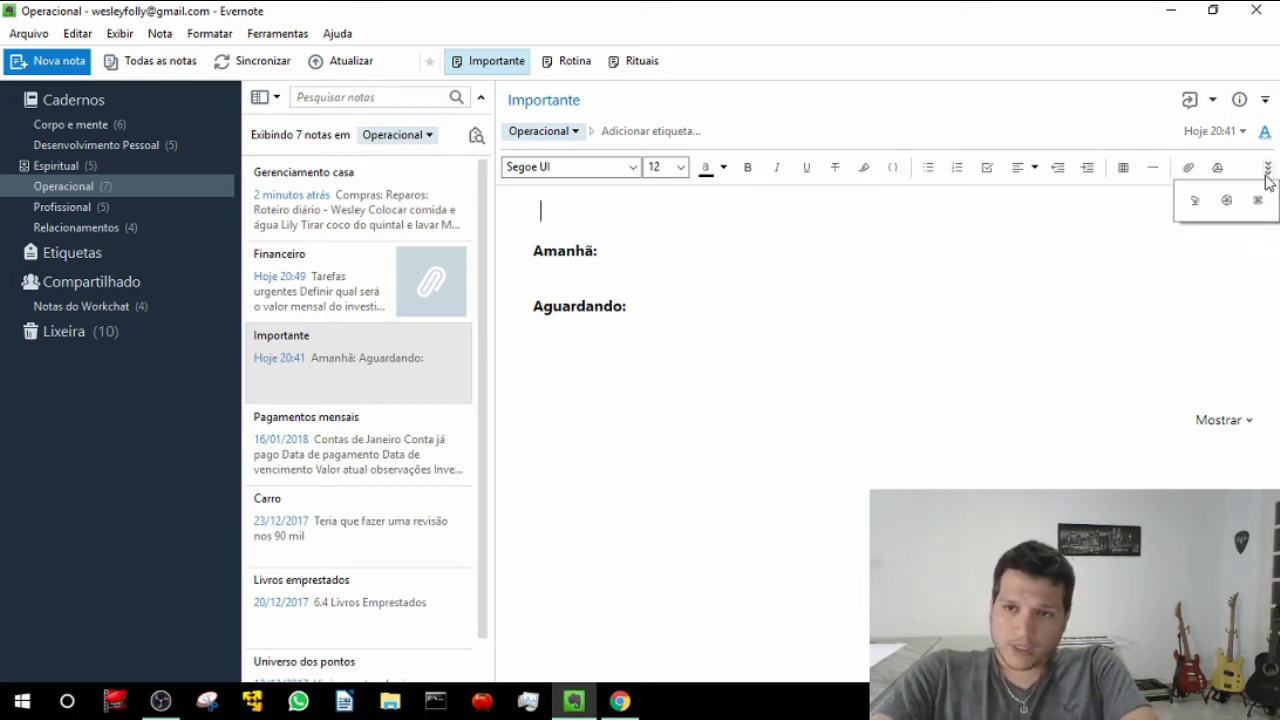
pyautogui.click(791, 254)
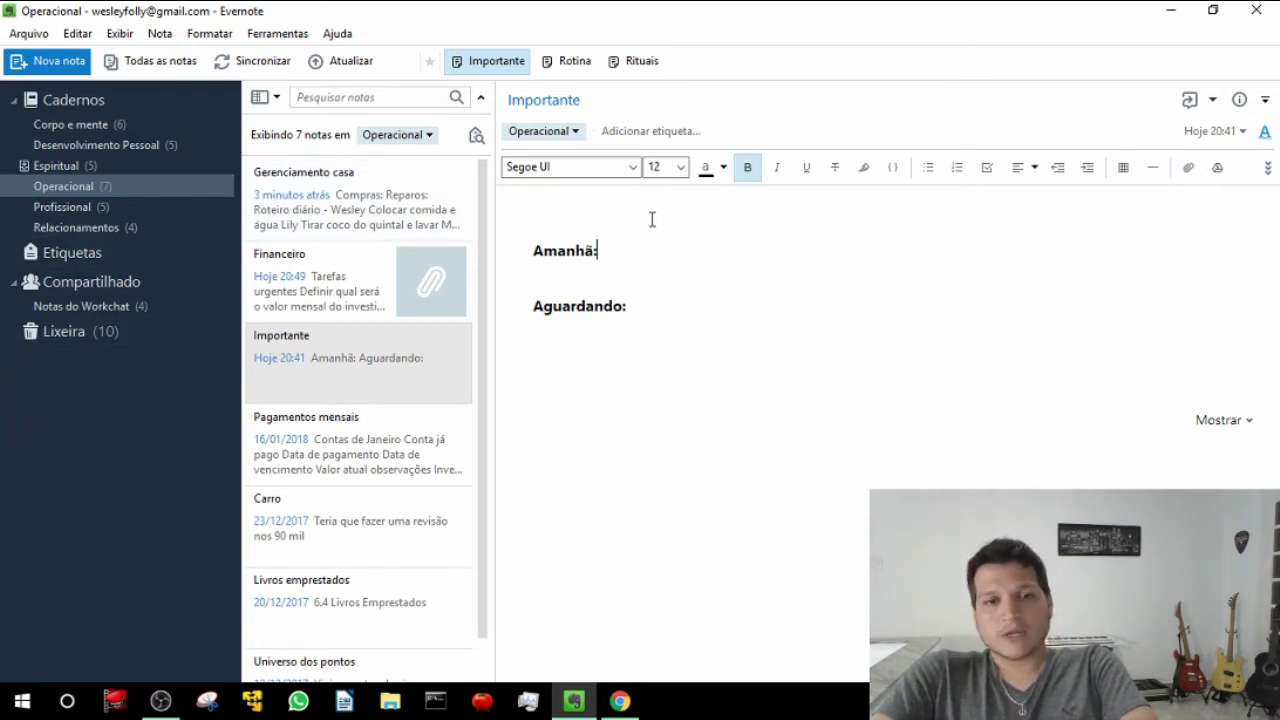
pyautogui.click(557, 207)
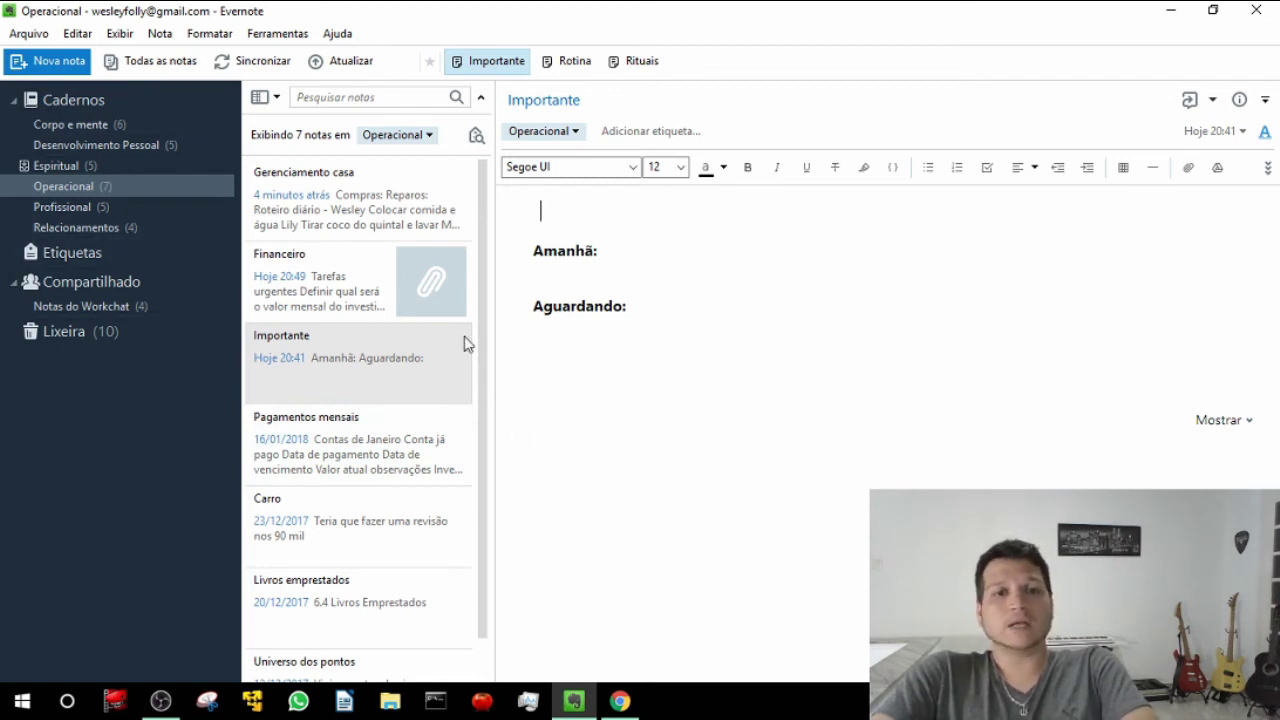
# - Open the Carro note in the Operacional notebook and review its line about the 90 mil service
pyautogui.click(98, 187)
pyautogui.click(340, 363)
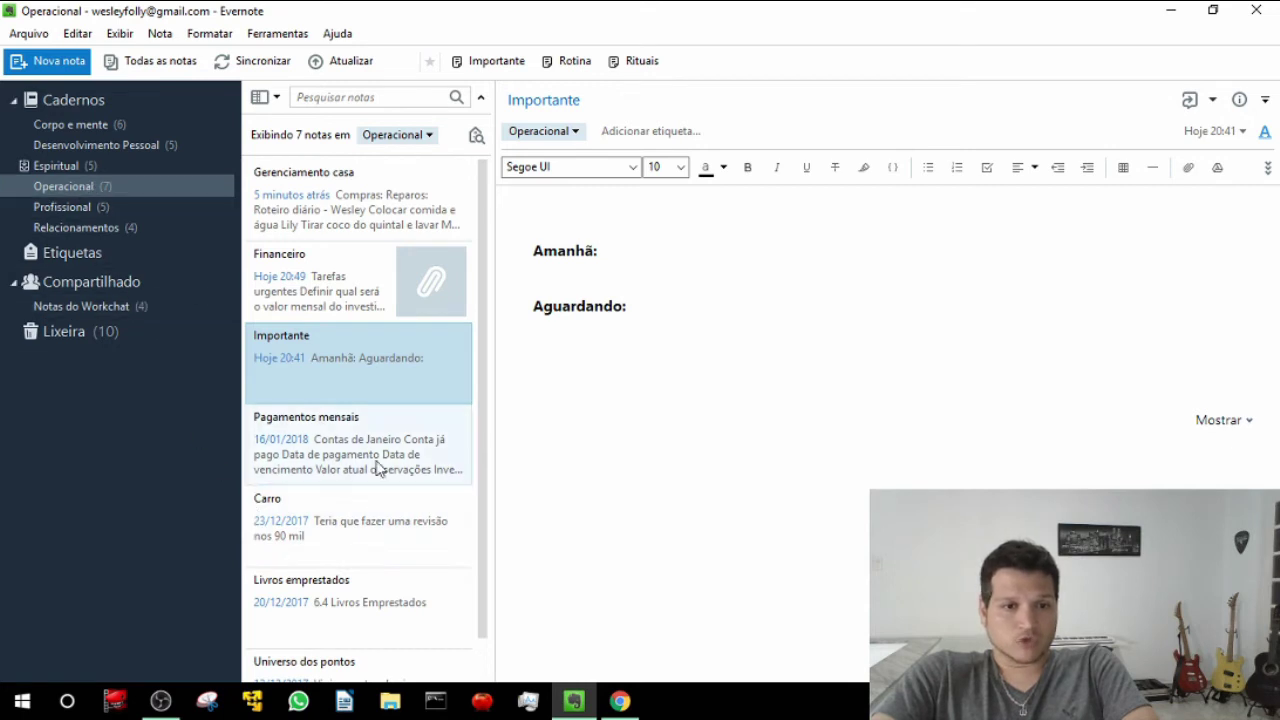
pyautogui.click(372, 536)
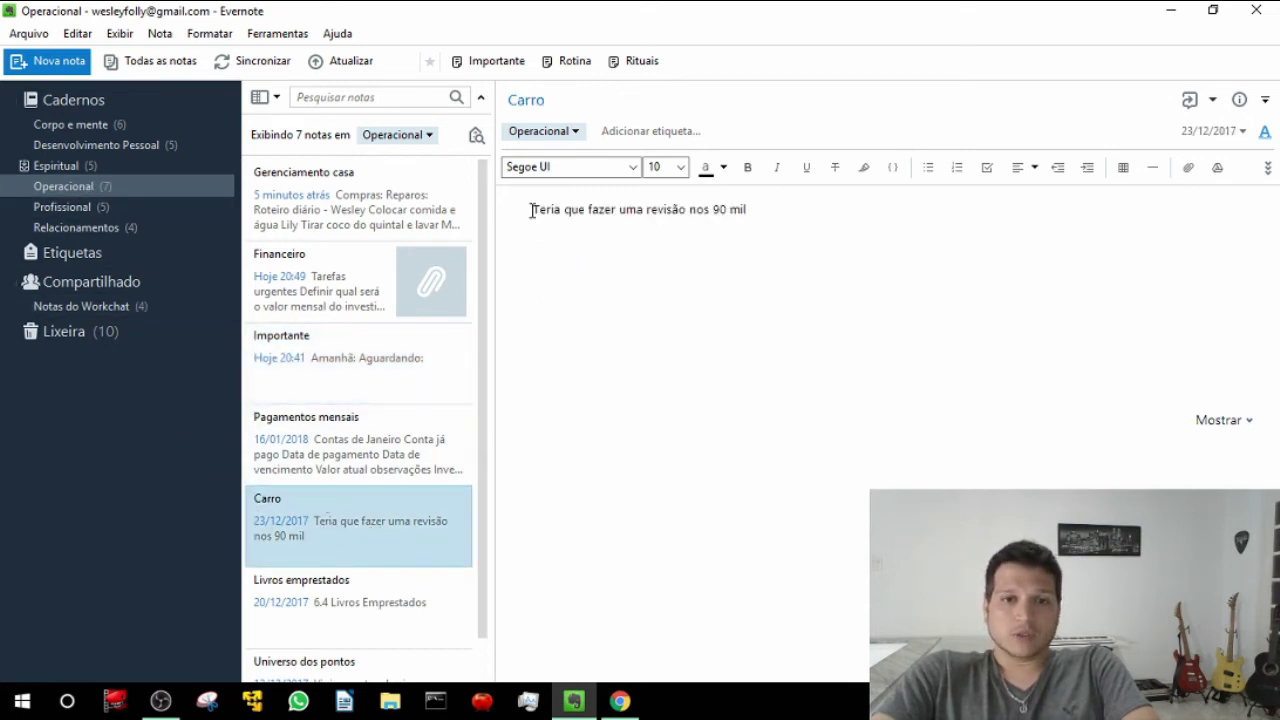
pyautogui.moveTo(532, 211); pyautogui.dragTo(678, 209)
pyautogui.click(752, 222)
pyautogui.click(742, 211)
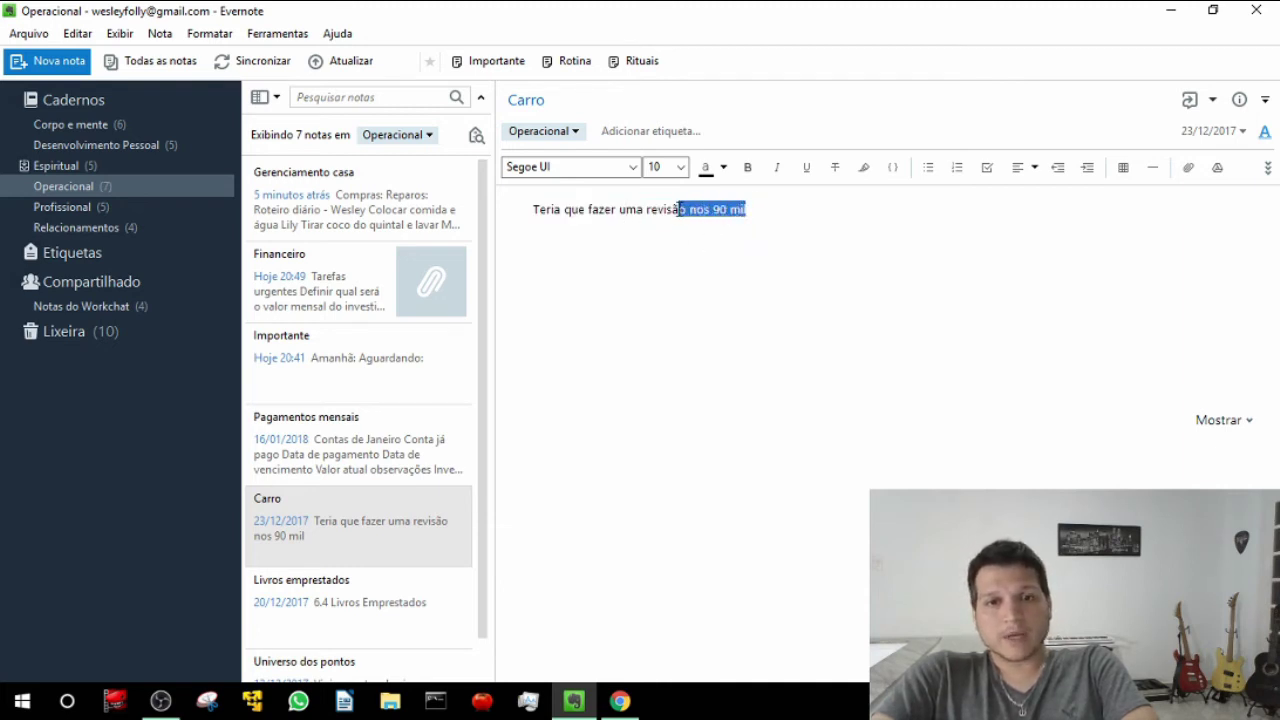
pyautogui.click(585, 242)
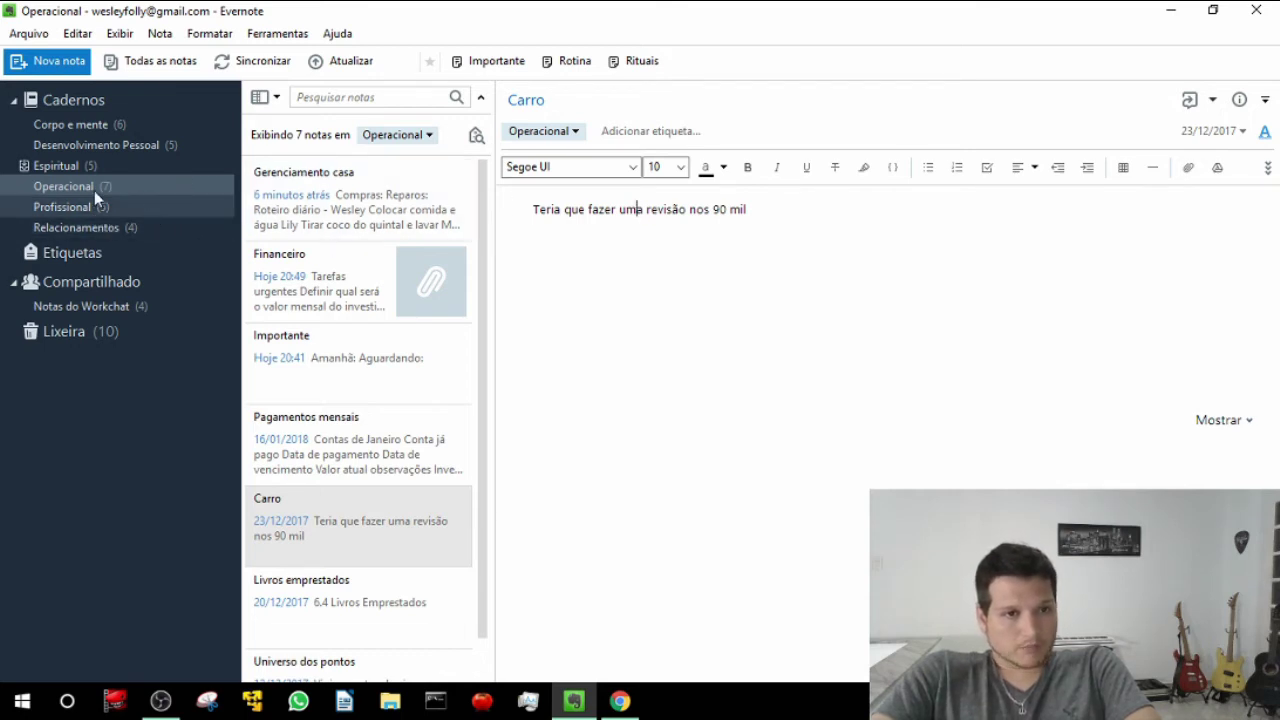
# - Open the Profissional notebook and examine the Turmas note's Check list aula heading and its Turma 1 to Turma 3 entries
pyautogui.click(75, 214)
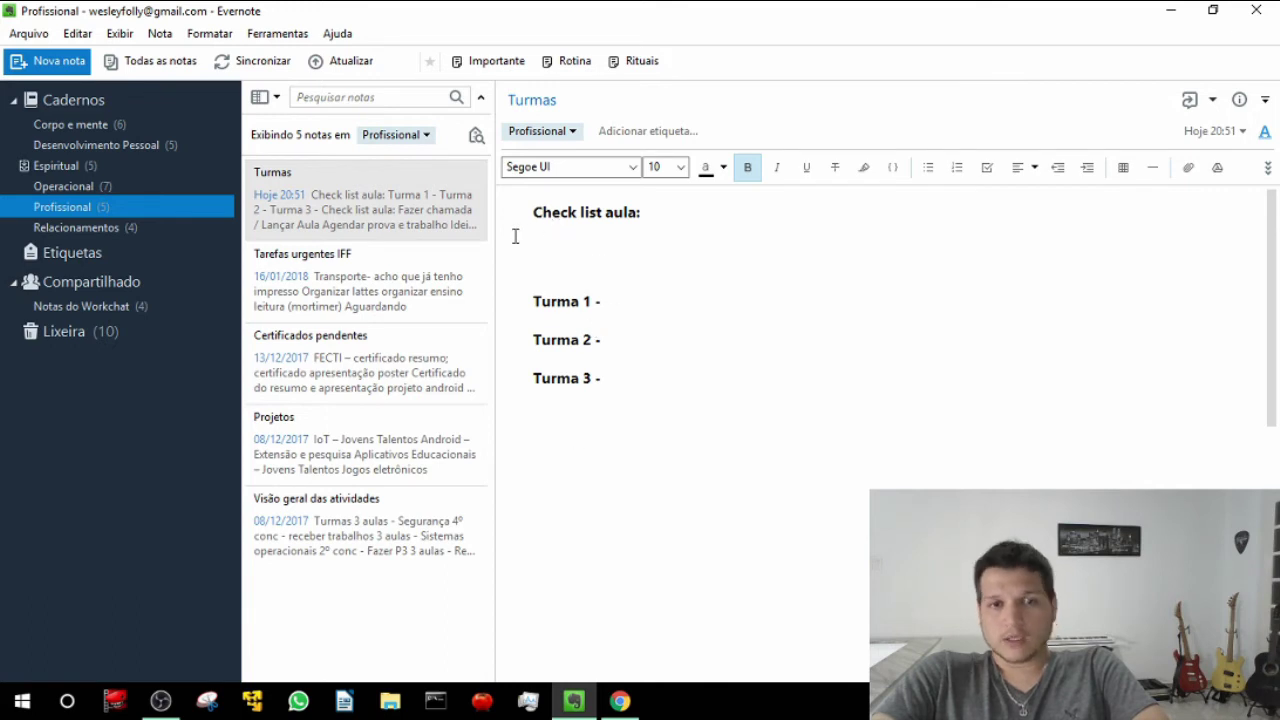
pyautogui.click(580, 243)
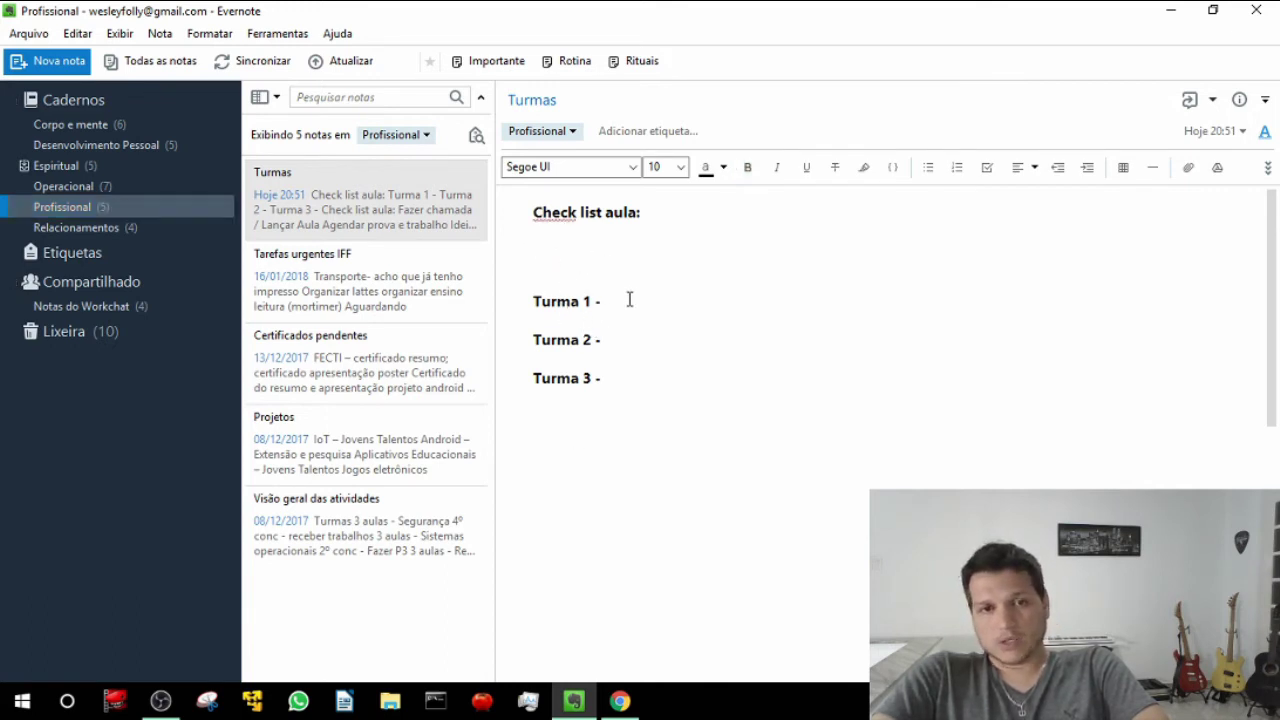
pyautogui.click(604, 301)
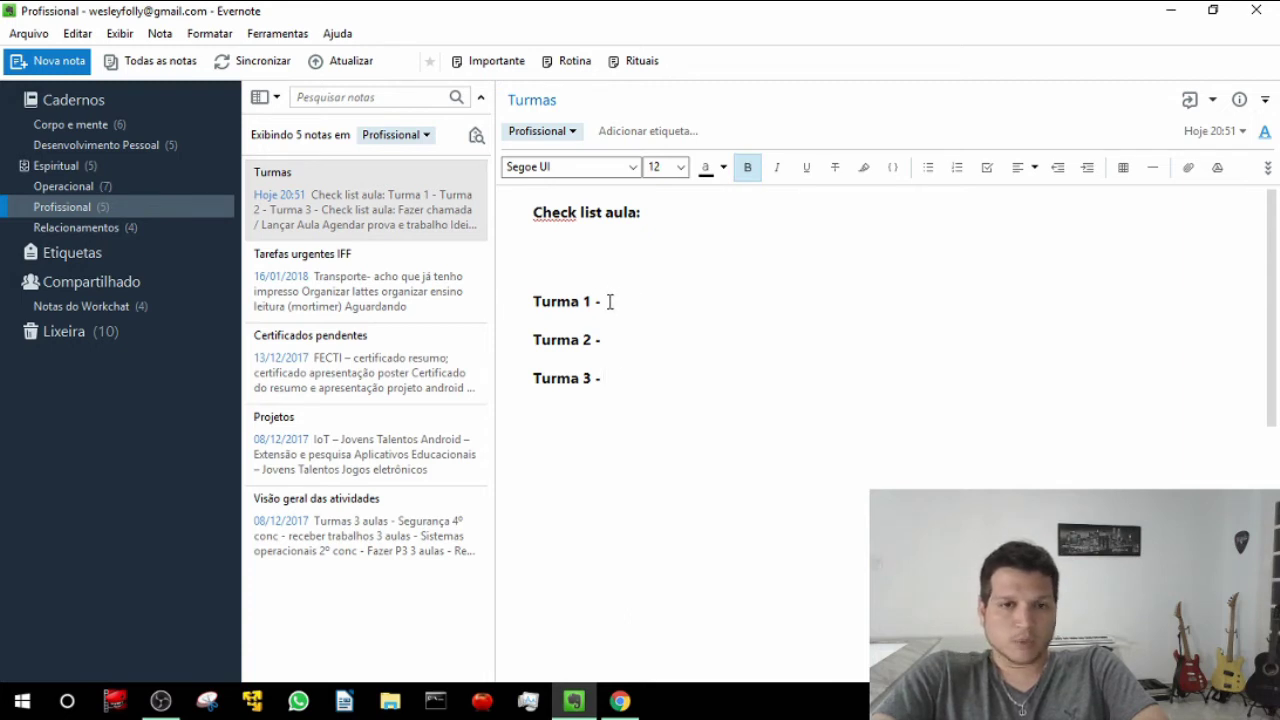
pyautogui.press('Down')
pyautogui.press('Down')
pyautogui.press('Down')
pyautogui.press('Down')
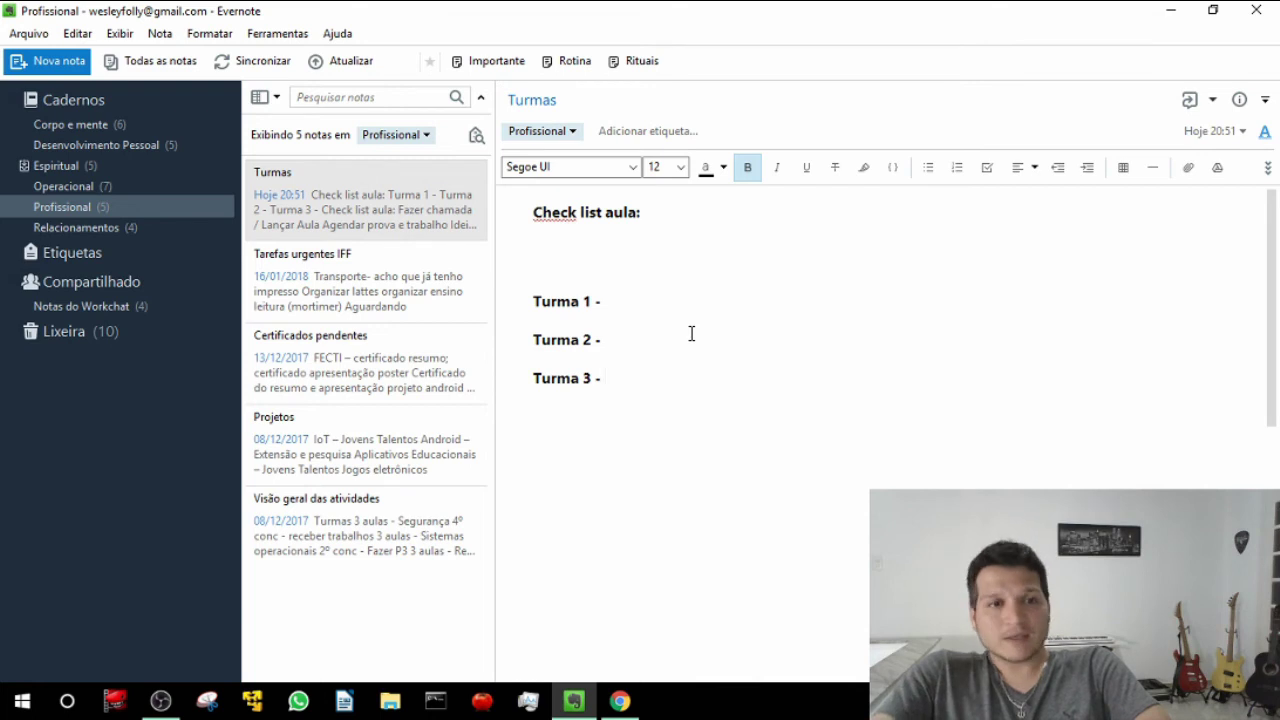
# - Revisit the Operacional notebook's note list and return to the Profissional notebook
pyautogui.click(64, 187)
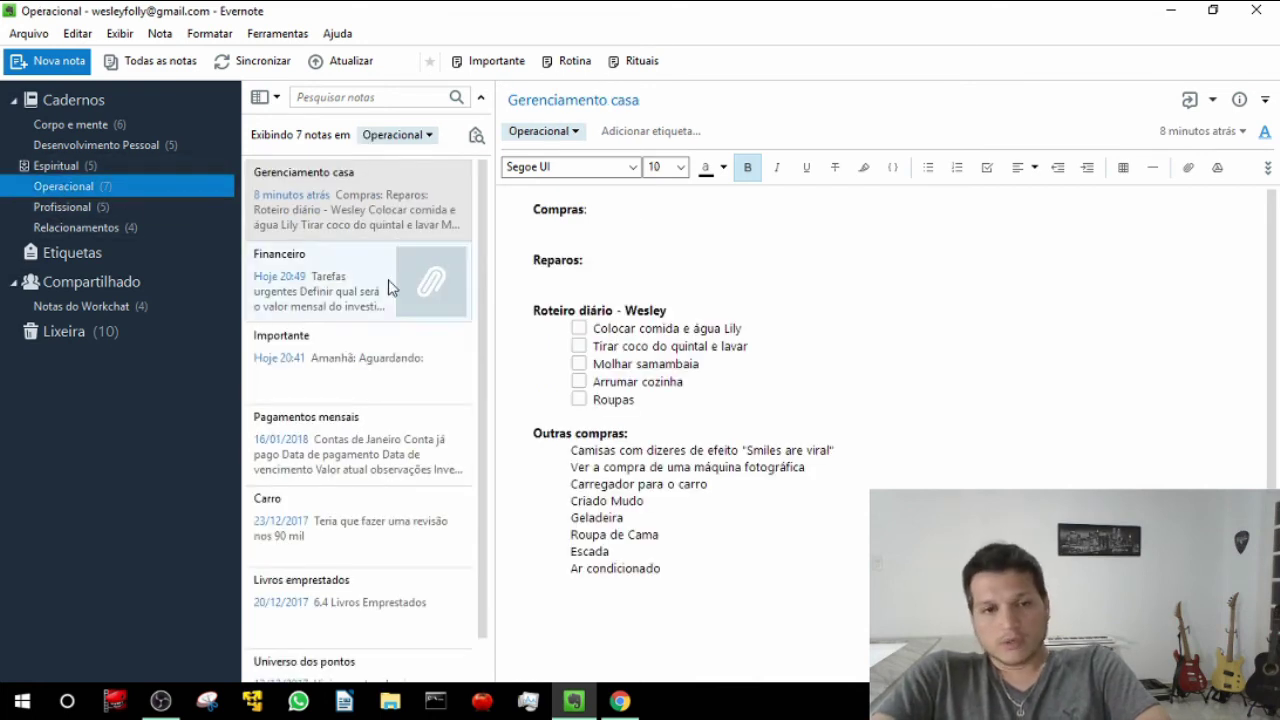
pyautogui.click(102, 226)
pyautogui.click(93, 206)
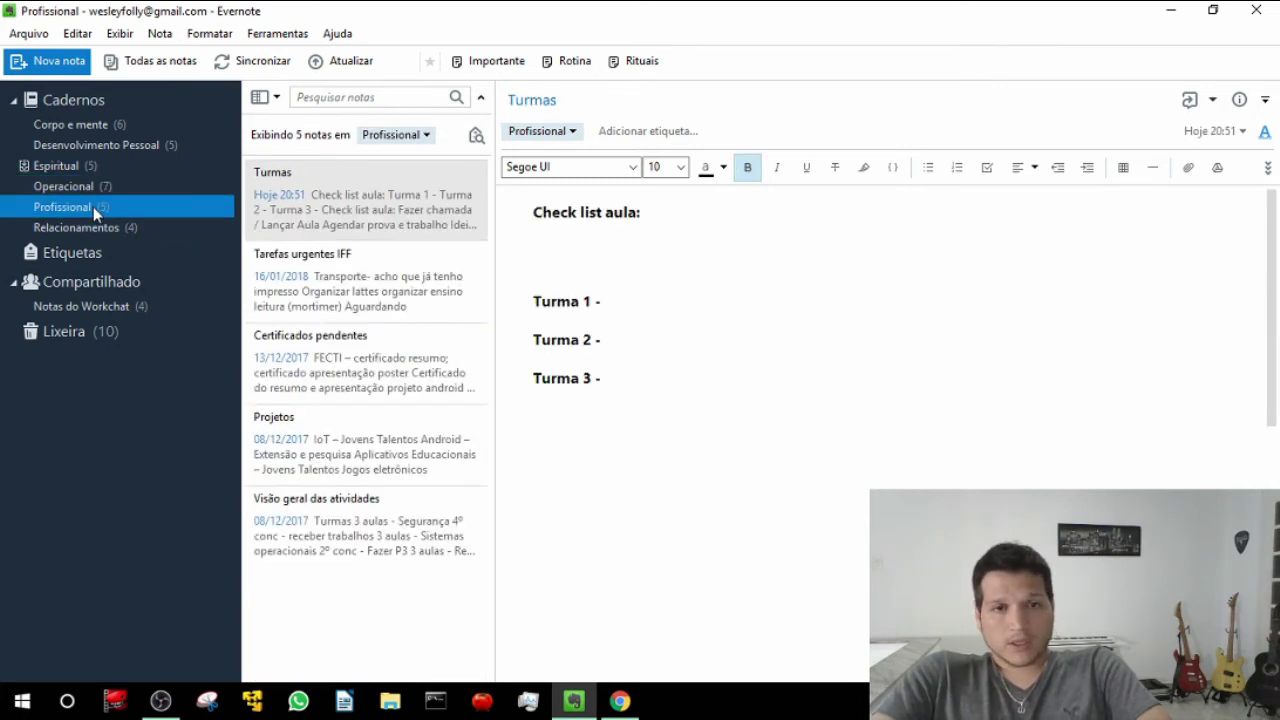
# - Open the Relacionamentos notebook and look through each of its notes, including Networking, Pais and Amigos
pyautogui.click(101, 227)
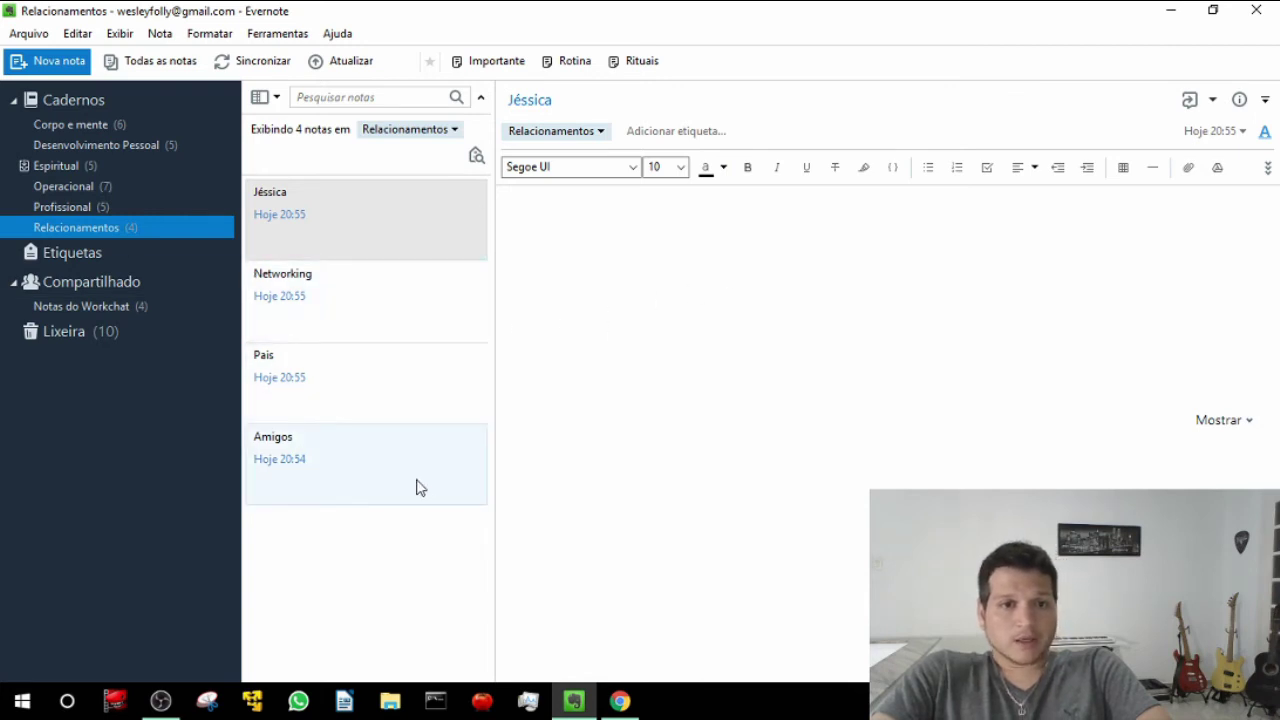
pyautogui.click(343, 466)
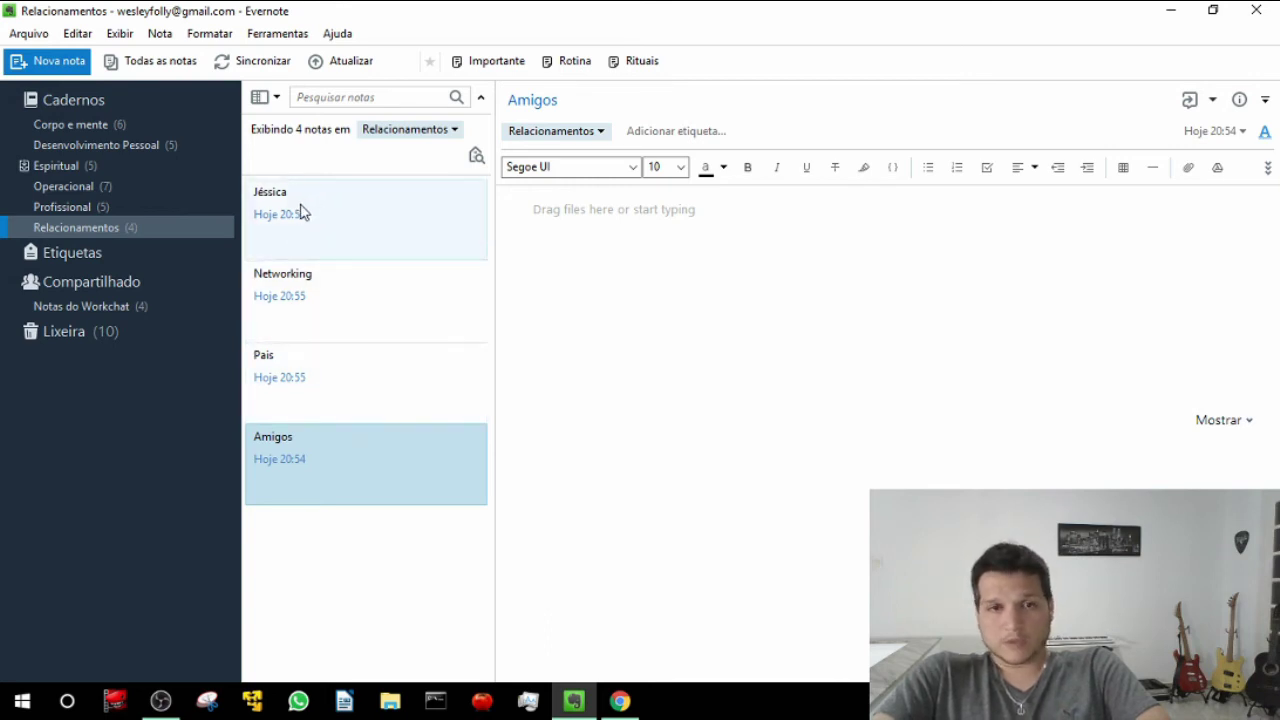
pyautogui.click(362, 222)
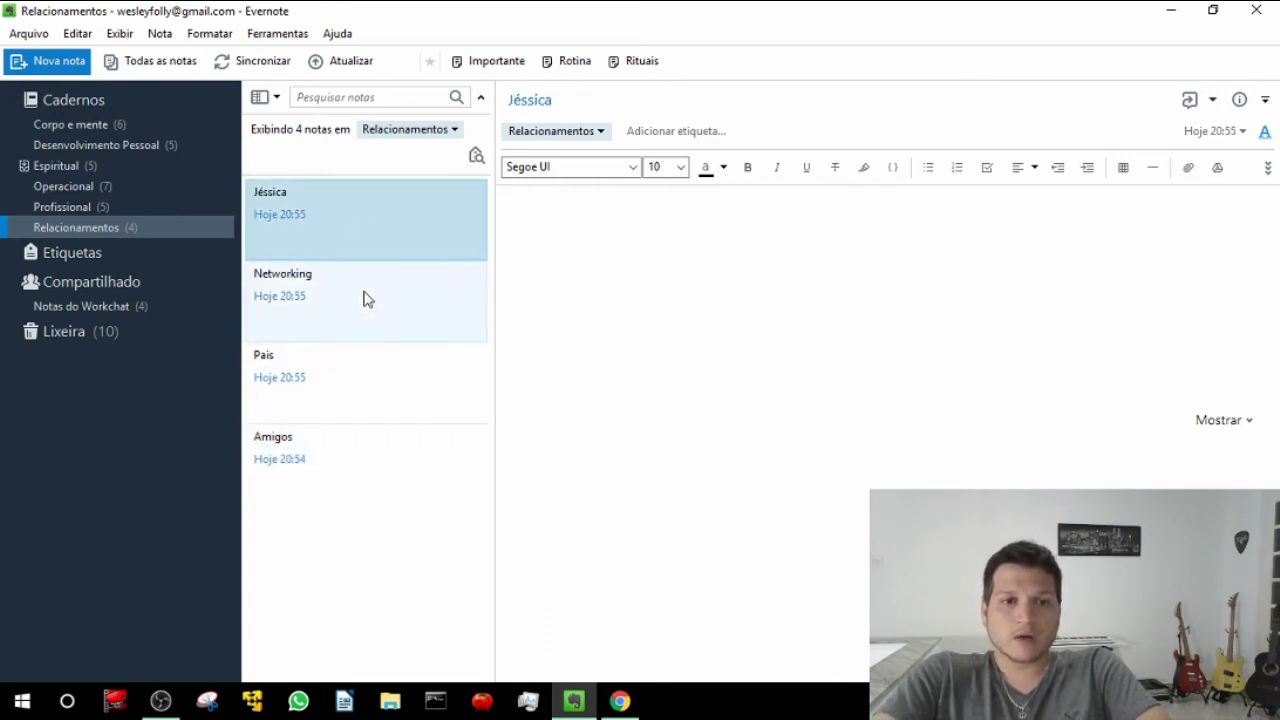
pyautogui.click(366, 299)
pyautogui.click(349, 383)
pyautogui.click(346, 455)
pyautogui.click(360, 232)
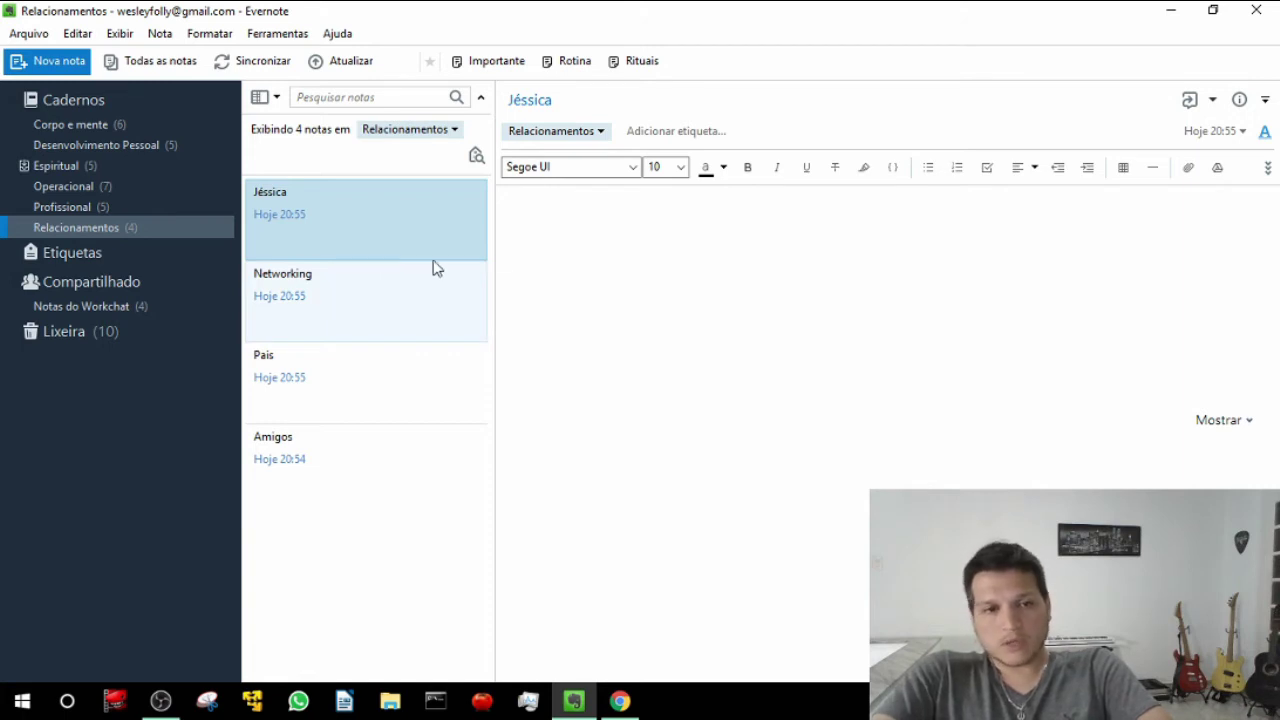
pyautogui.click(407, 440)
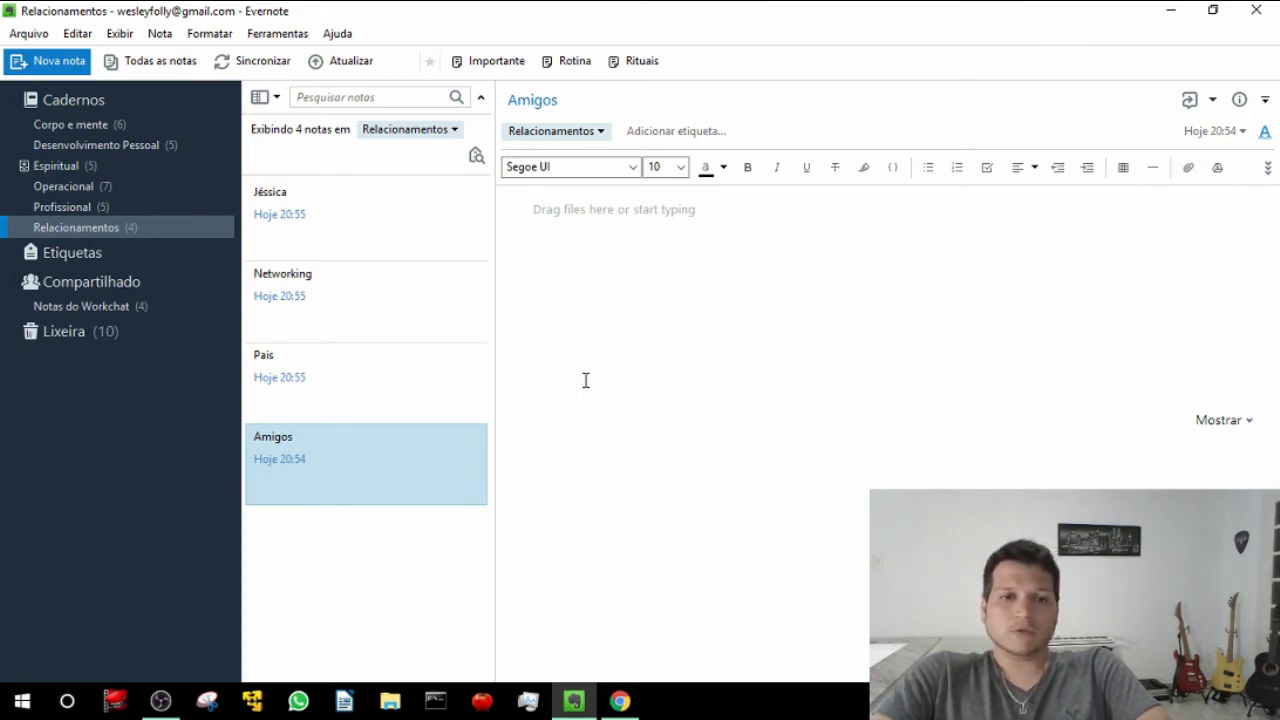
pyautogui.click(334, 305)
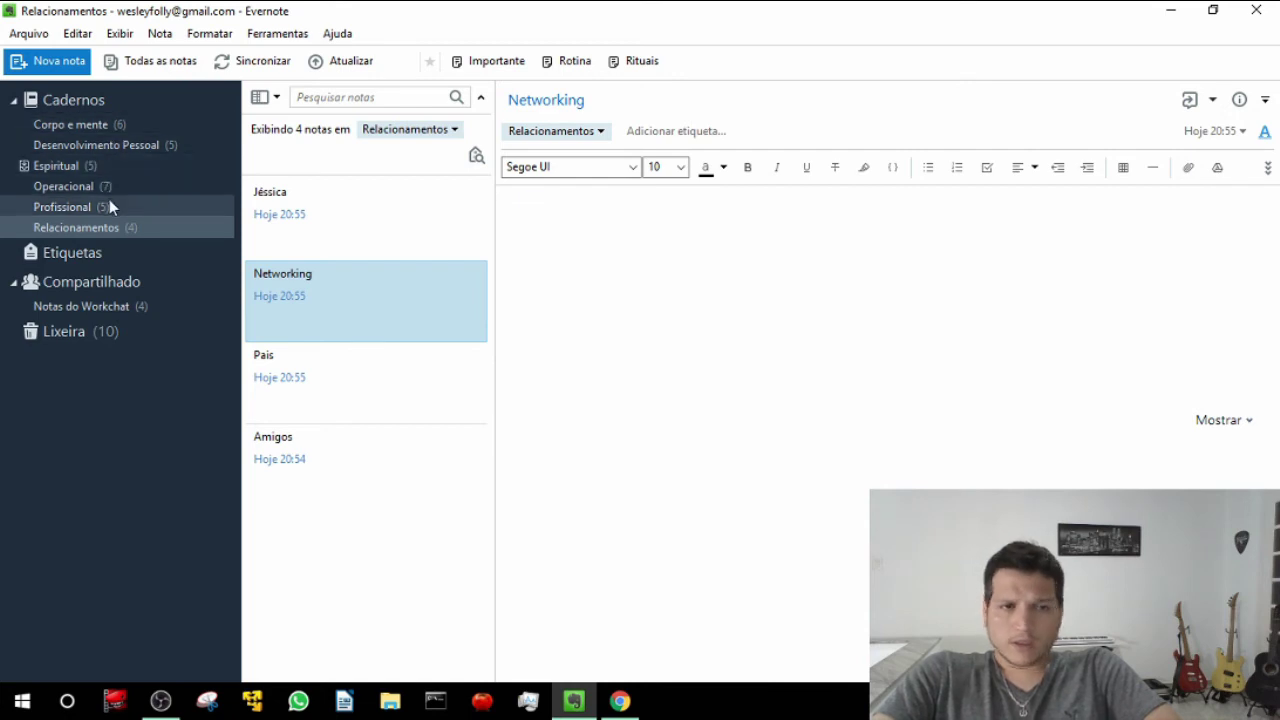
# - Open the Rotina note in the Desenvolvimento Pessoal notebook and review its checklist from Espiritual to Ritual noturno
pyautogui.click(110, 145)
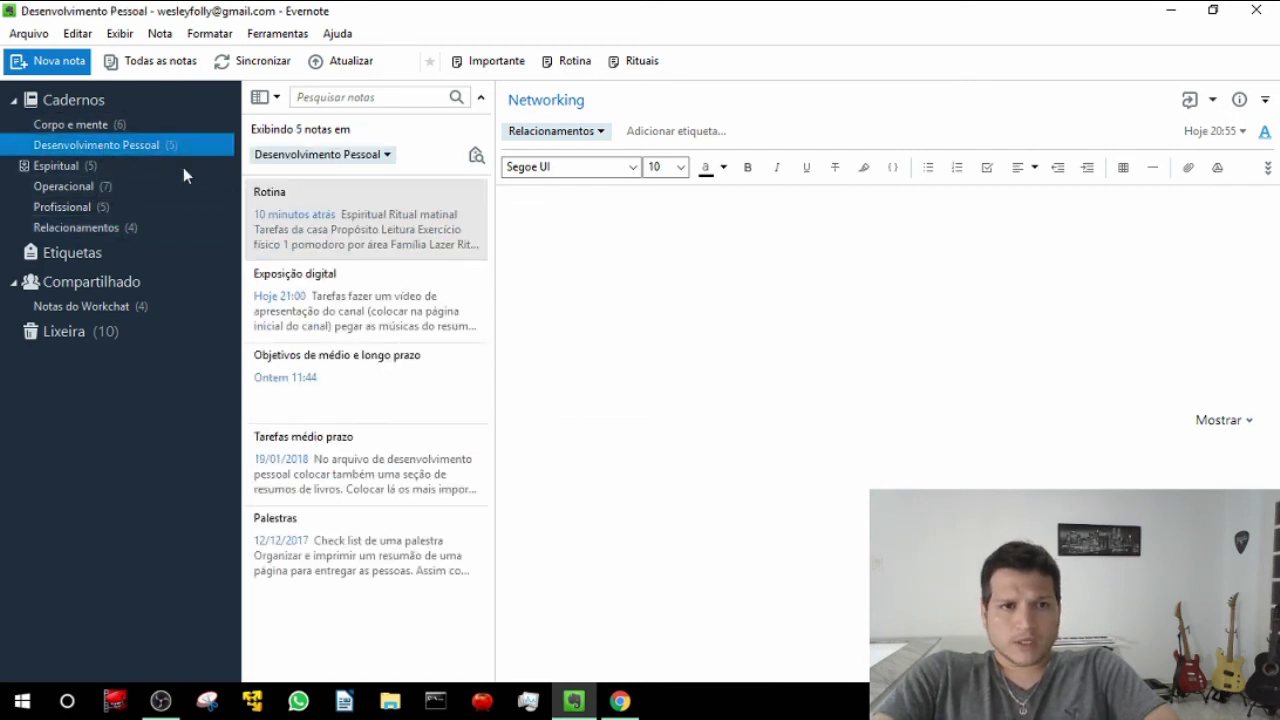
pyautogui.click(328, 224)
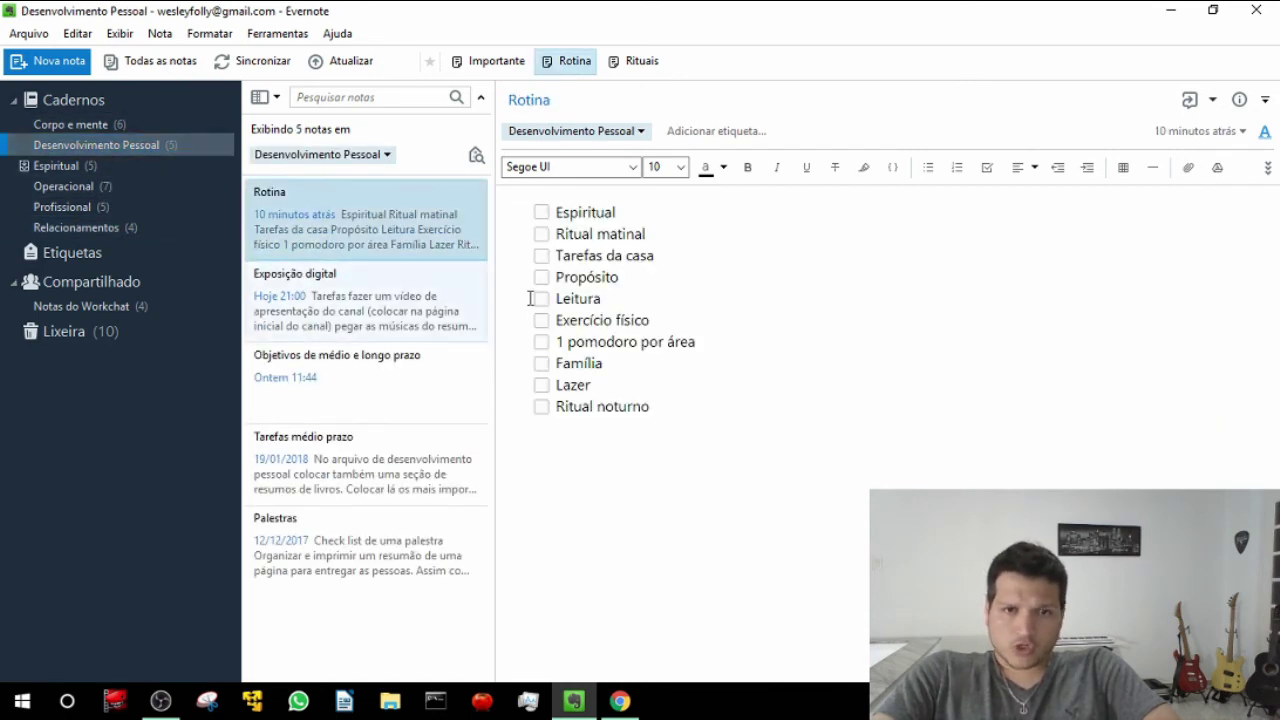
pyautogui.moveTo(650, 406); pyautogui.dragTo(522, 218)
pyautogui.click(687, 416)
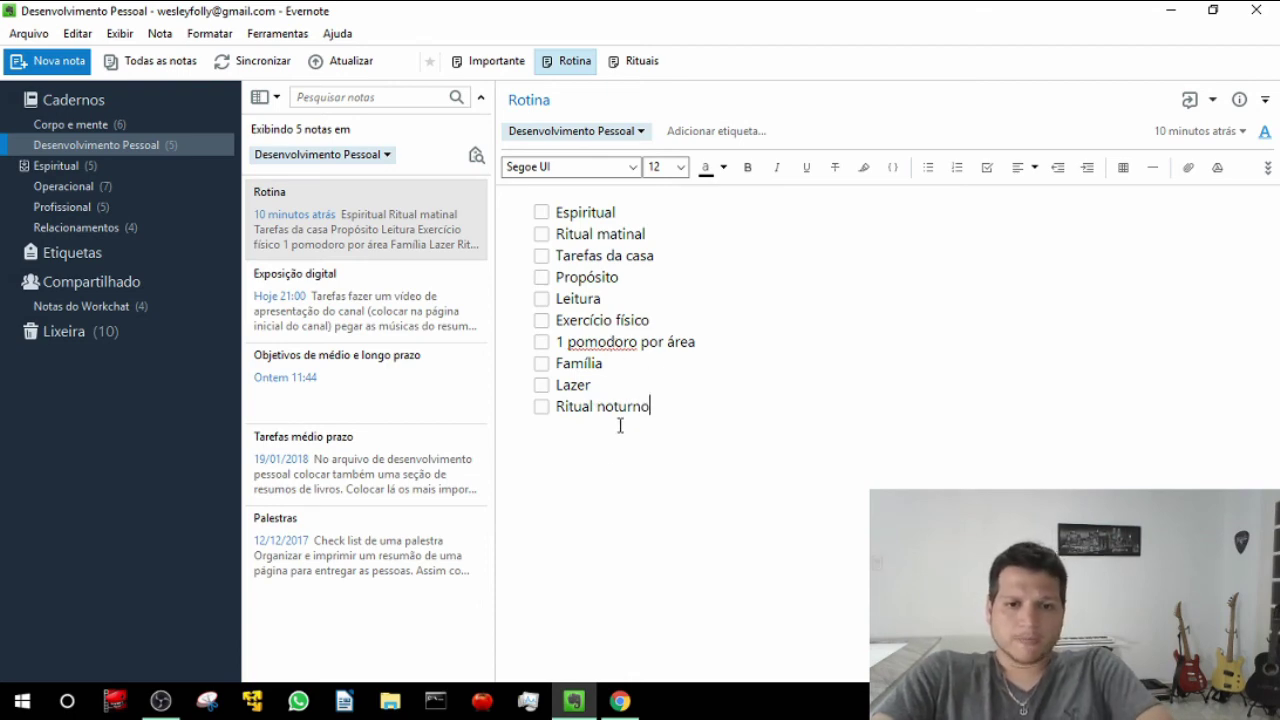
# - Switch to Chrome and examine the Google Play page of Loop - Acompanhador de Hábitos, including its app screenshots
pyautogui.click(620, 701)
pyautogui.click(293, 12)
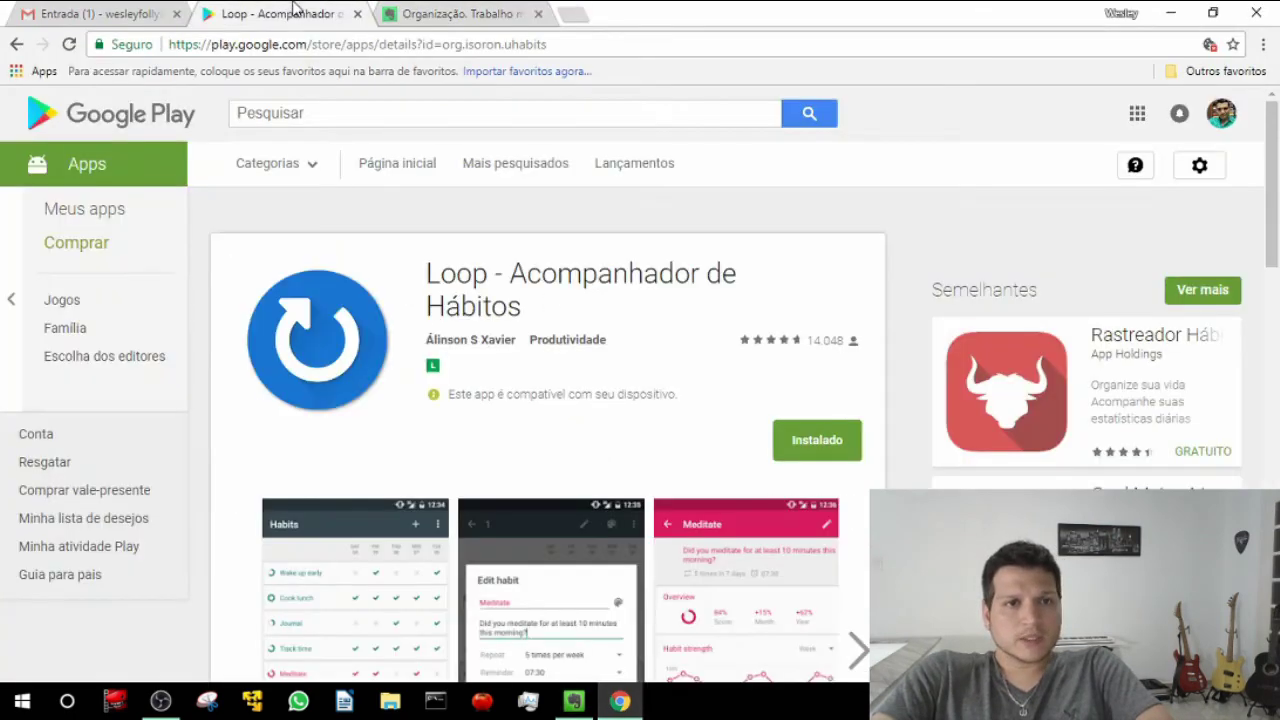
pyautogui.moveTo(428, 272); pyautogui.dragTo(492, 272)
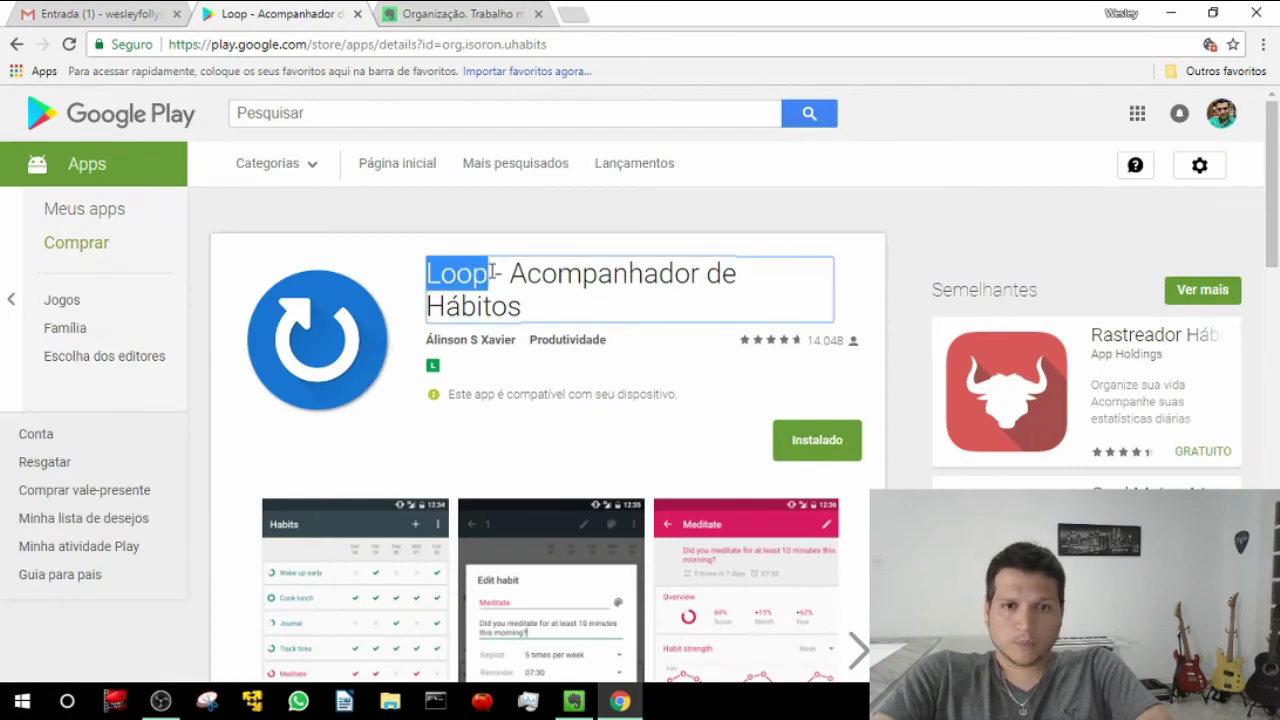
pyautogui.click(586, 280)
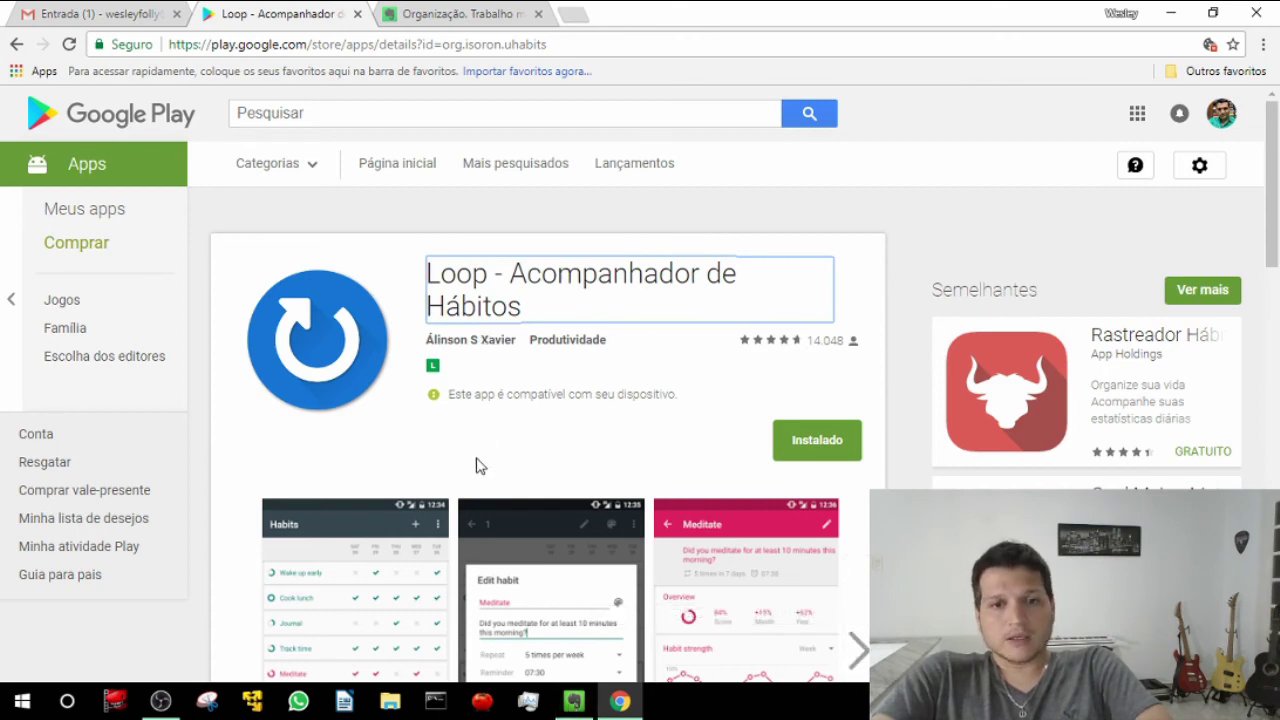
pyautogui.scroll(-1, 476, 465)
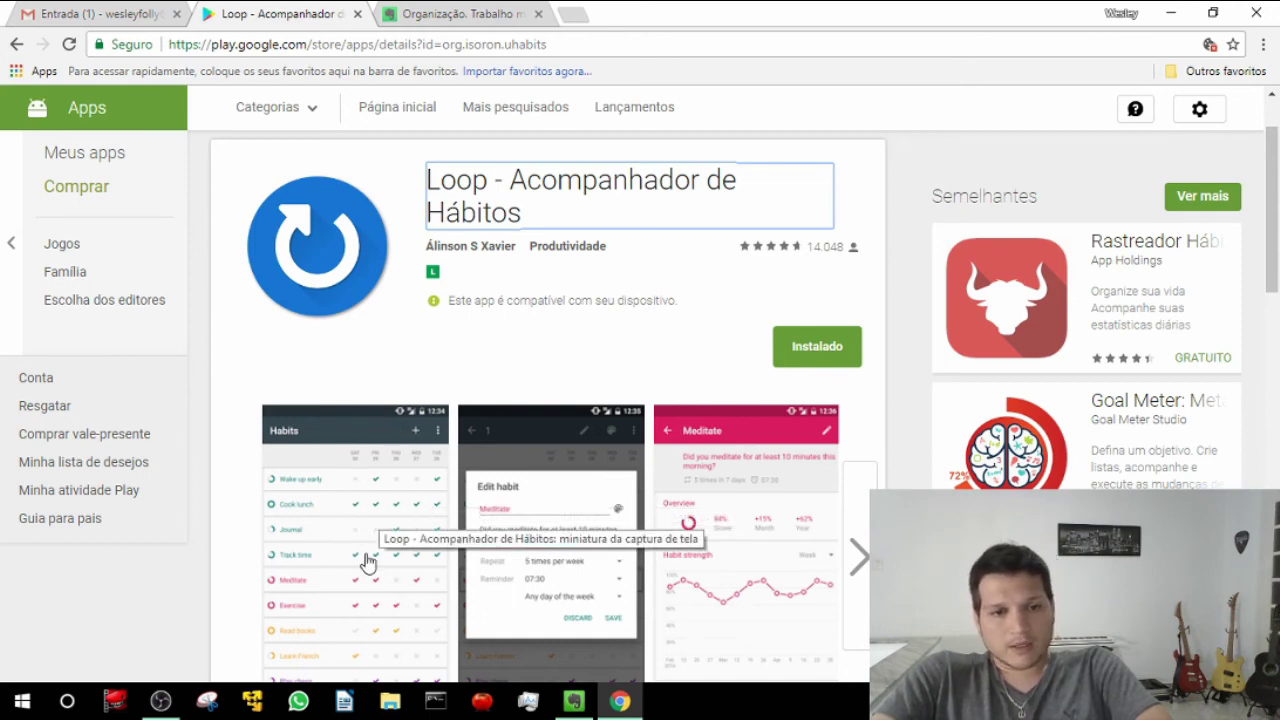
pyautogui.click(458, 15)
# - Return to the Rotina note in Evernote, check the Leitura item and uncheck it again
pyautogui.click(573, 700)
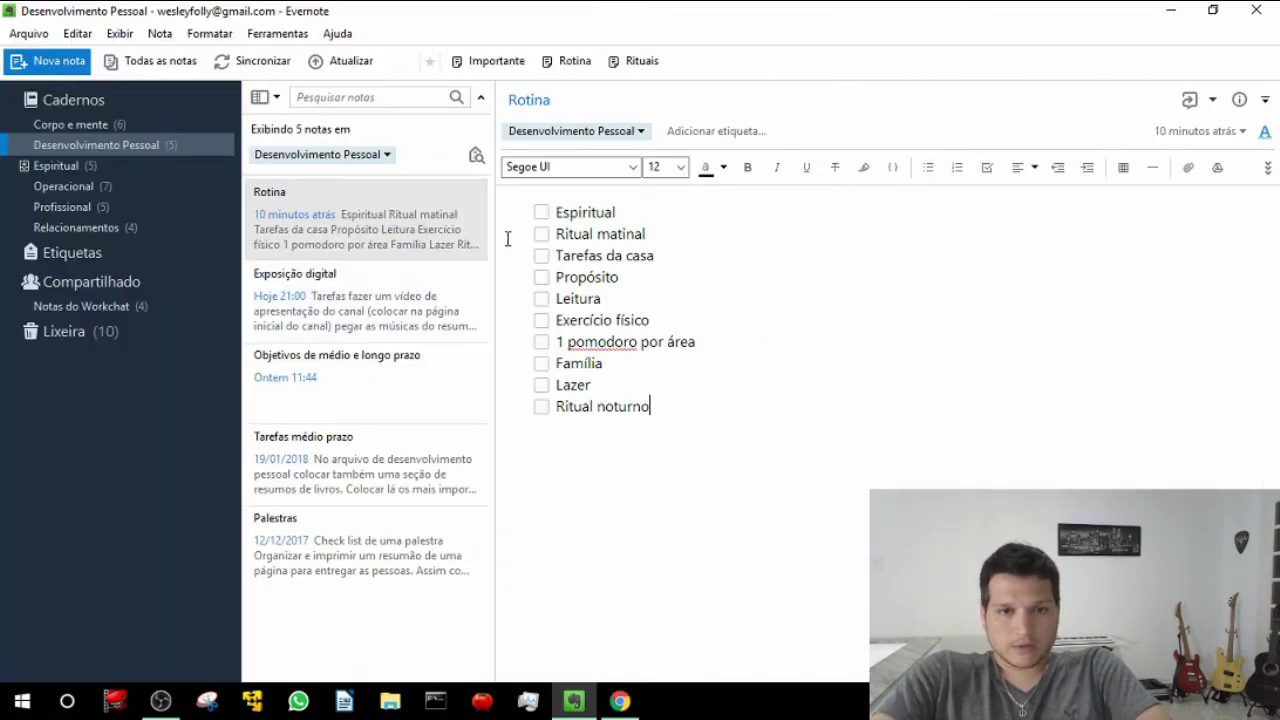
pyautogui.moveTo(675, 398); pyautogui.dragTo(531, 234)
pyautogui.hotkey('ctrl', 'shift', 'c')
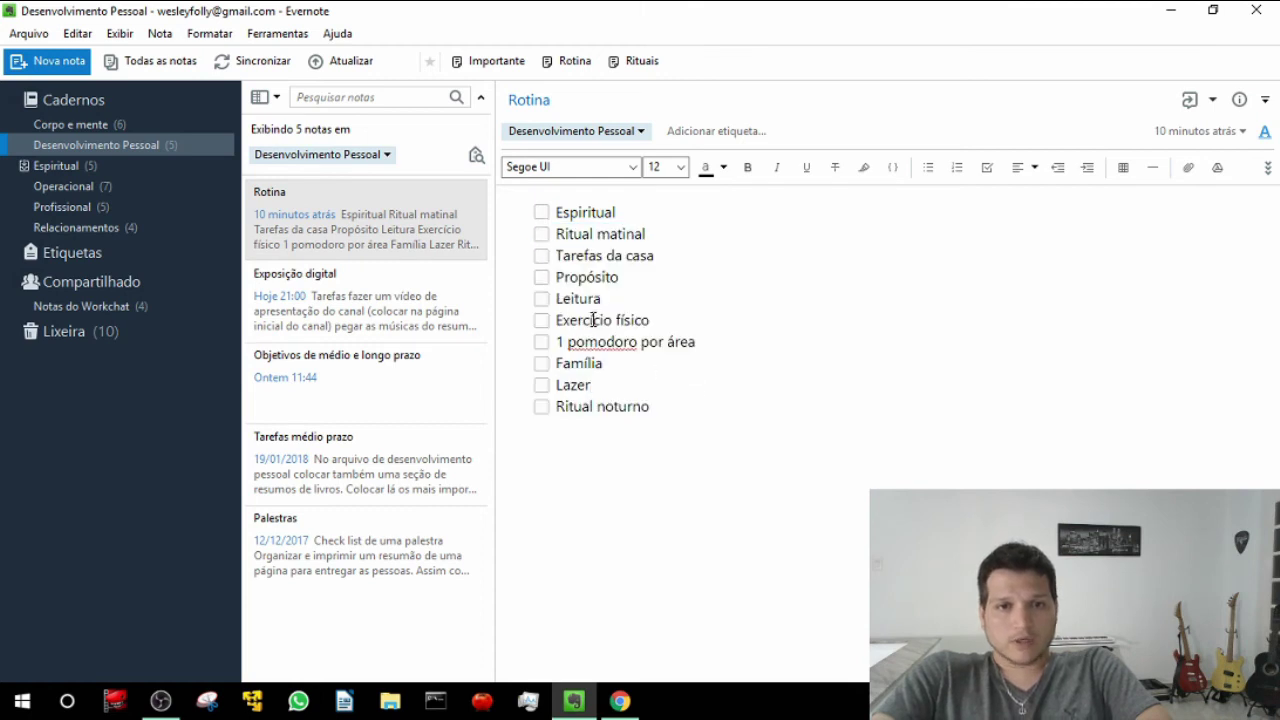
pyautogui.click(541, 298)
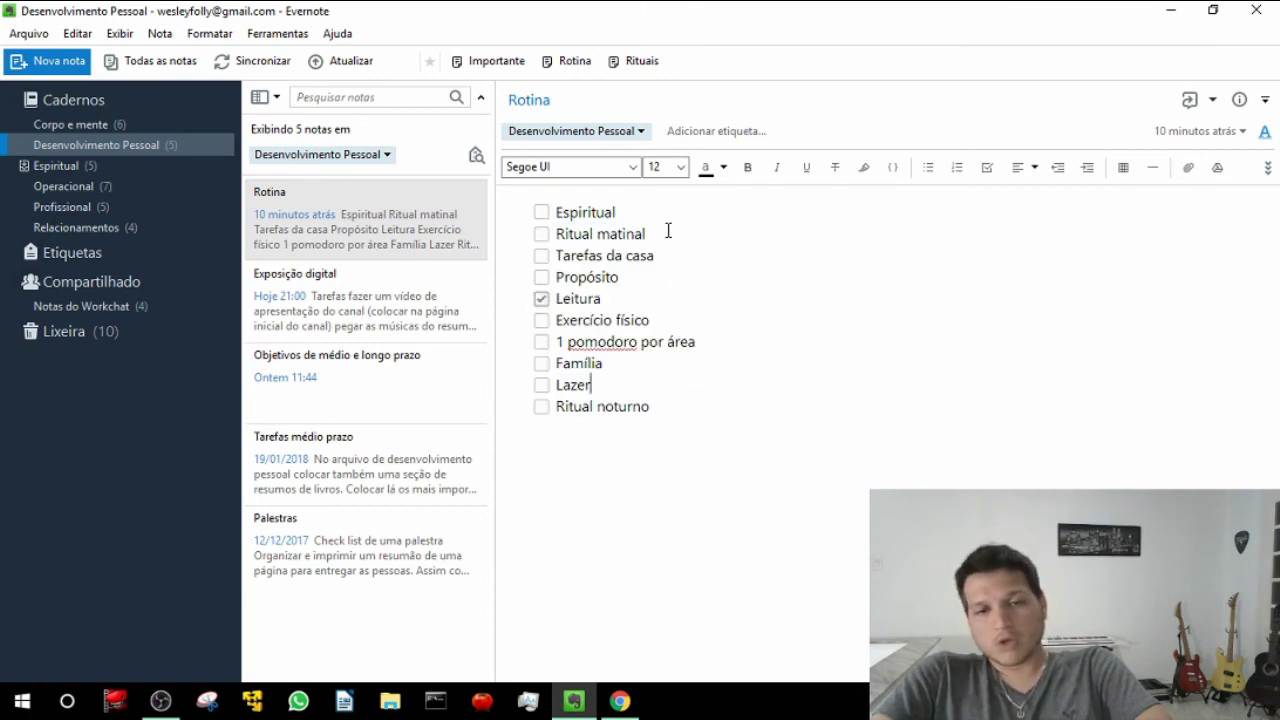
pyautogui.click(541, 298)
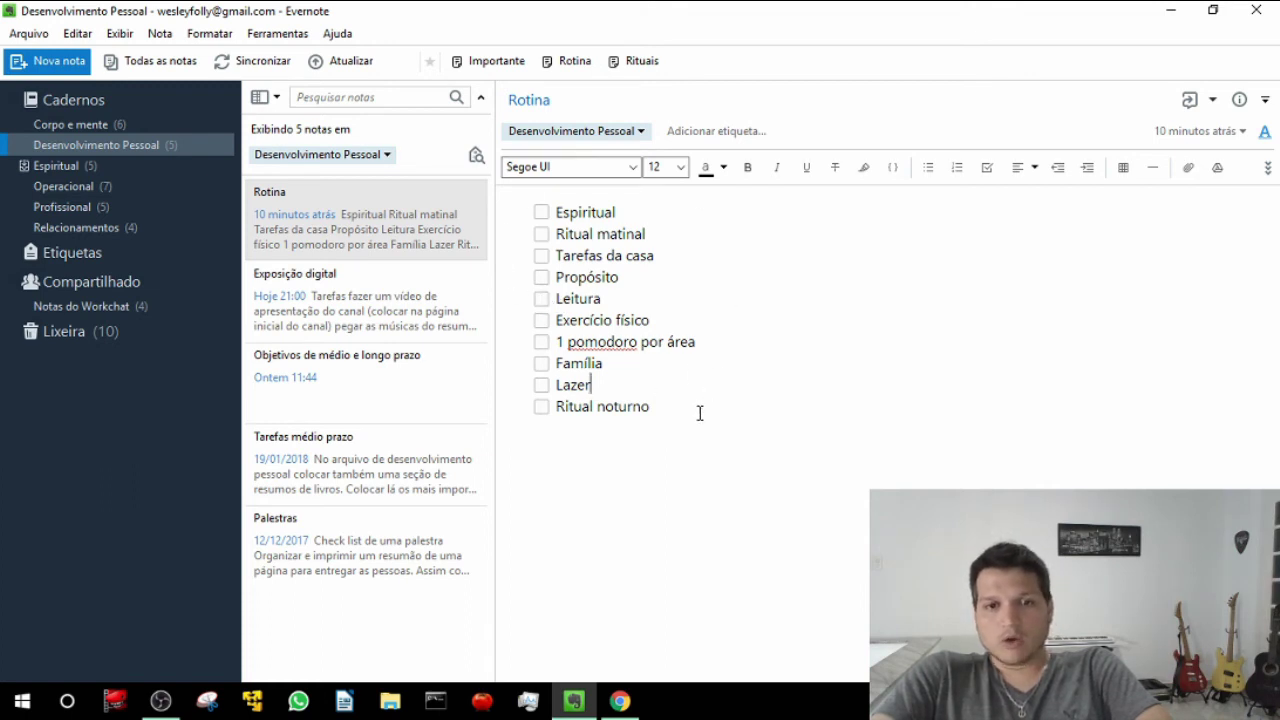
# - Go over the Rotina checklist from Espiritual to Ritual noturno and mark Leitura as done
pyautogui.moveTo(700, 413); pyautogui.dragTo(539, 276)
pyautogui.hotkey('ctrl', 'shift', 'c')
pyautogui.click(608, 298)
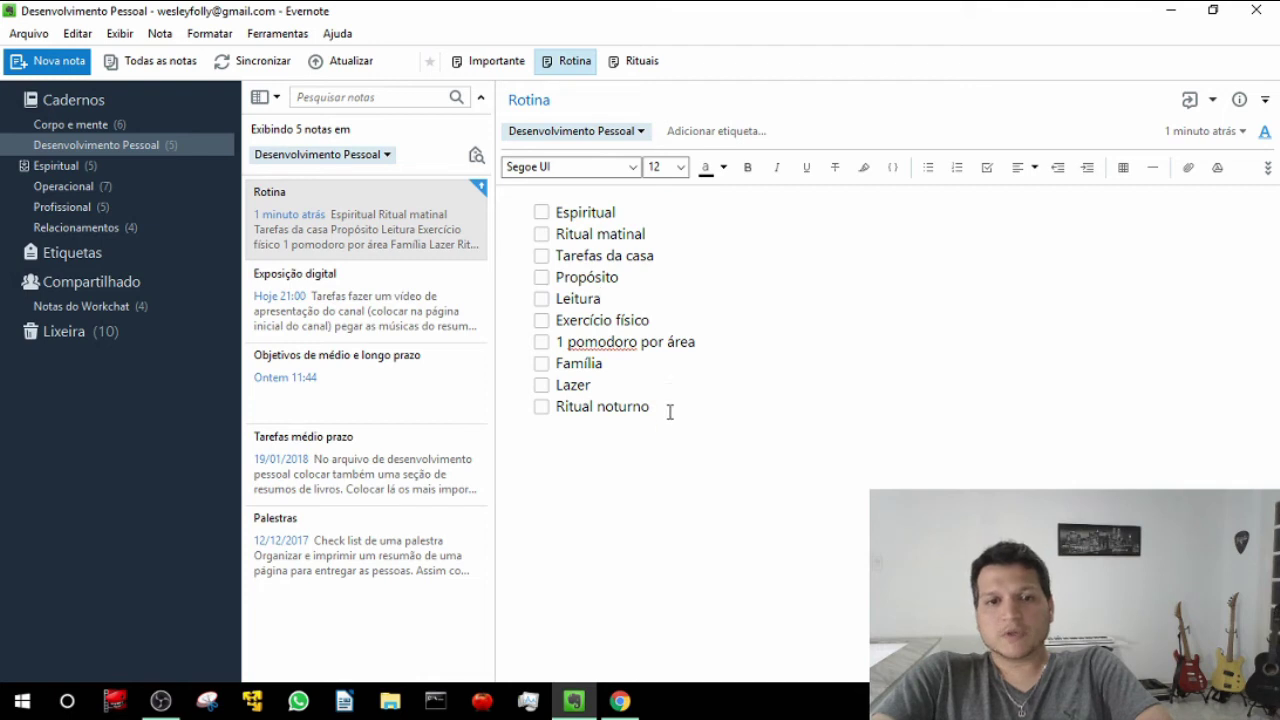
pyautogui.moveTo(670, 412); pyautogui.dragTo(524, 221)
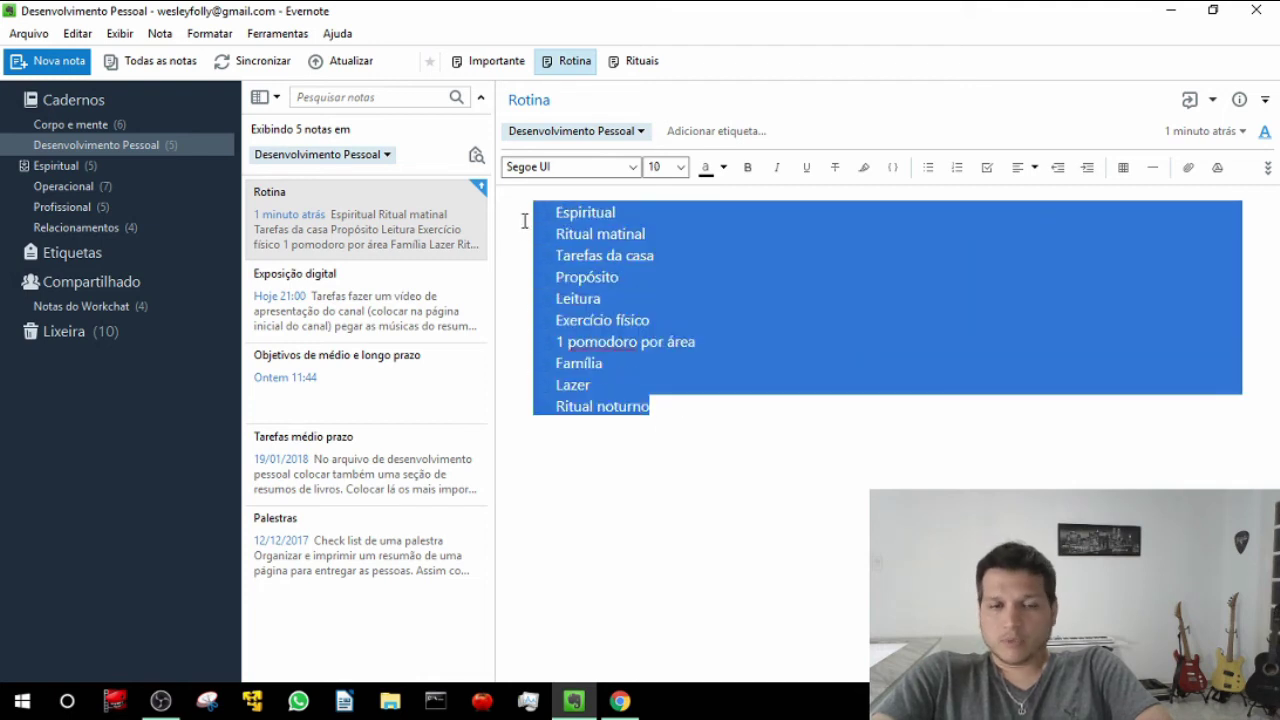
pyautogui.hotkey('ctrl', 'shift', 'c')
pyautogui.click(657, 305)
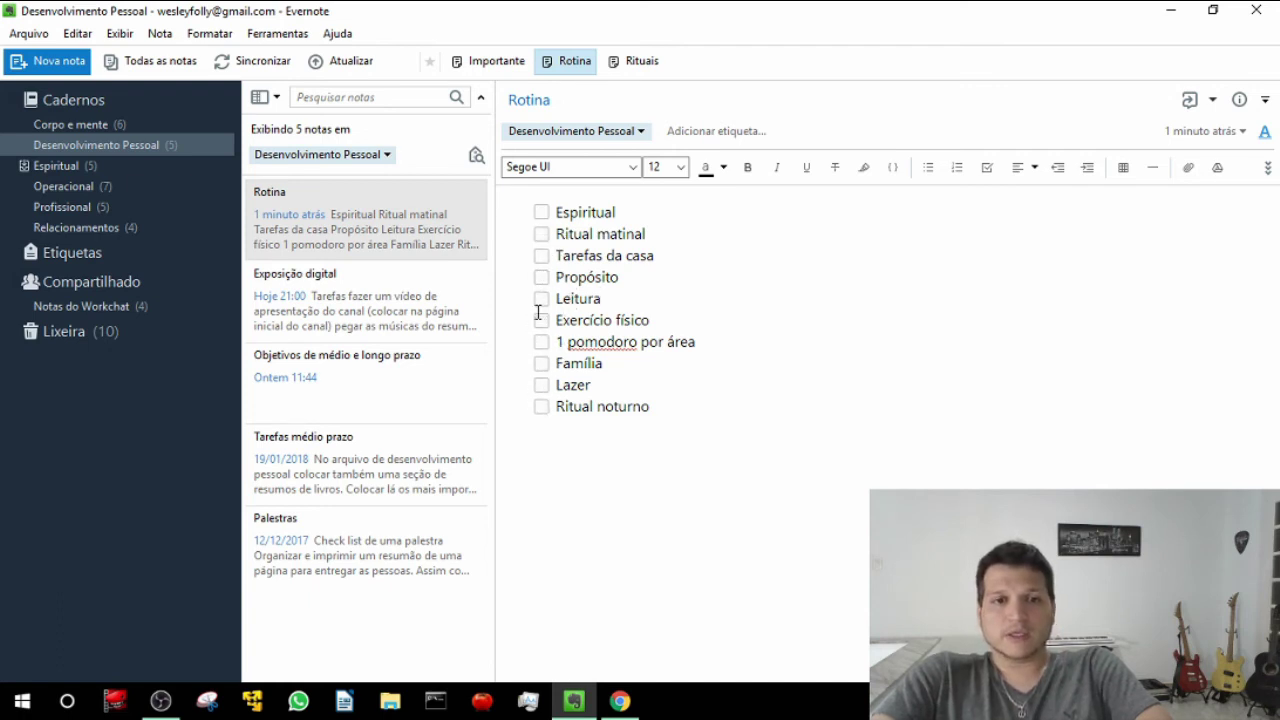
pyautogui.click(541, 299)
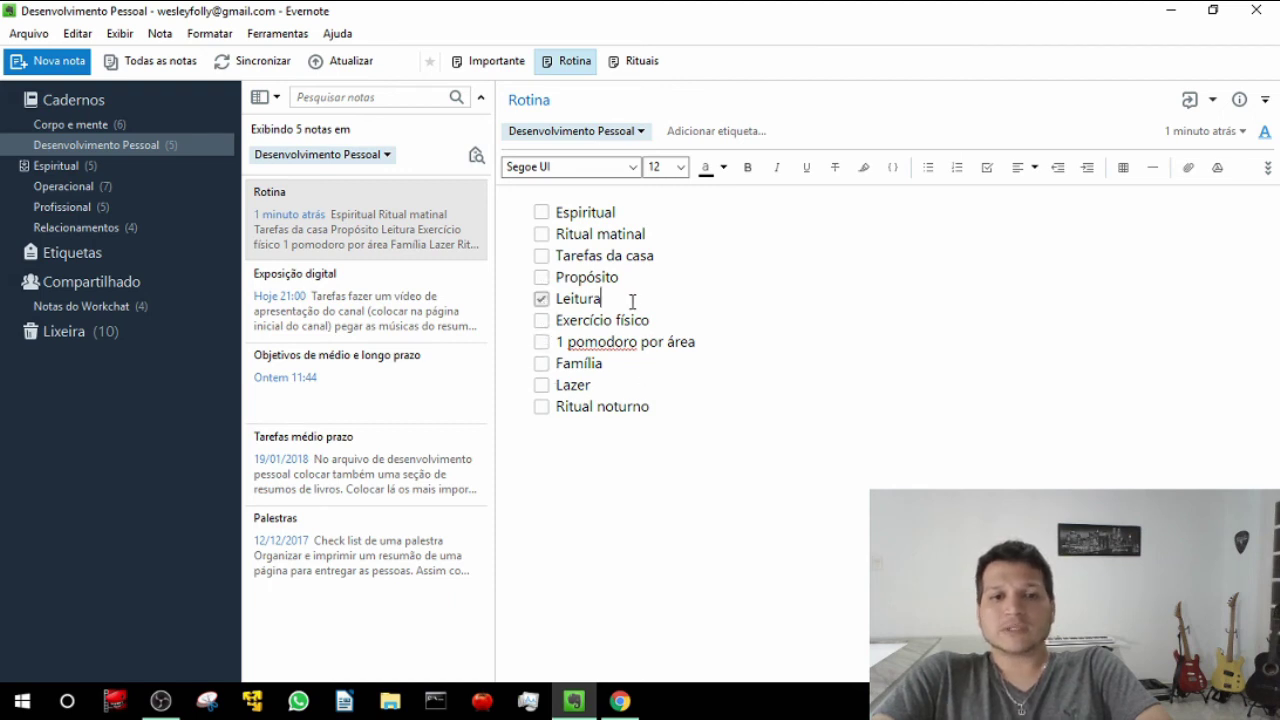
# - Uncheck the Leitura item in the Rotina checklist
pyautogui.click(541, 299)
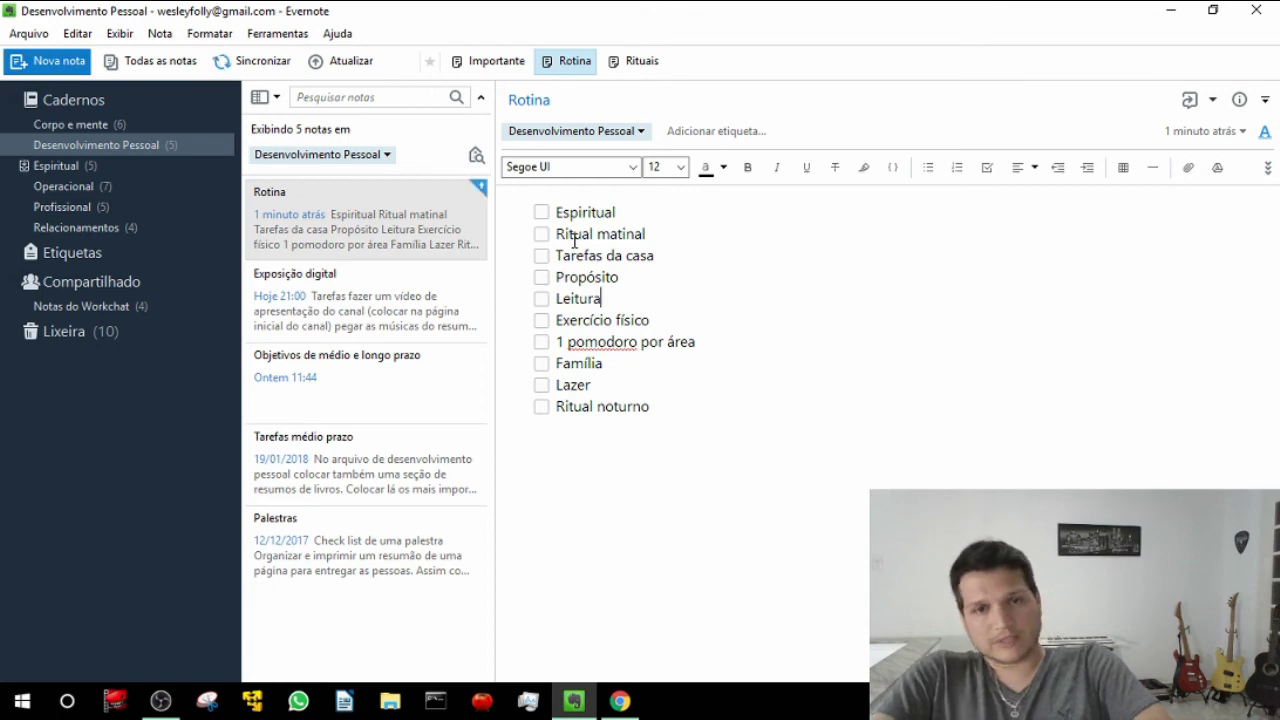
# - Switch to Chrome and examine the habit list and Edit habit screenshots on the Google Play page of Loop - Acompanhador de Hábitos
pyautogui.click(620, 701)
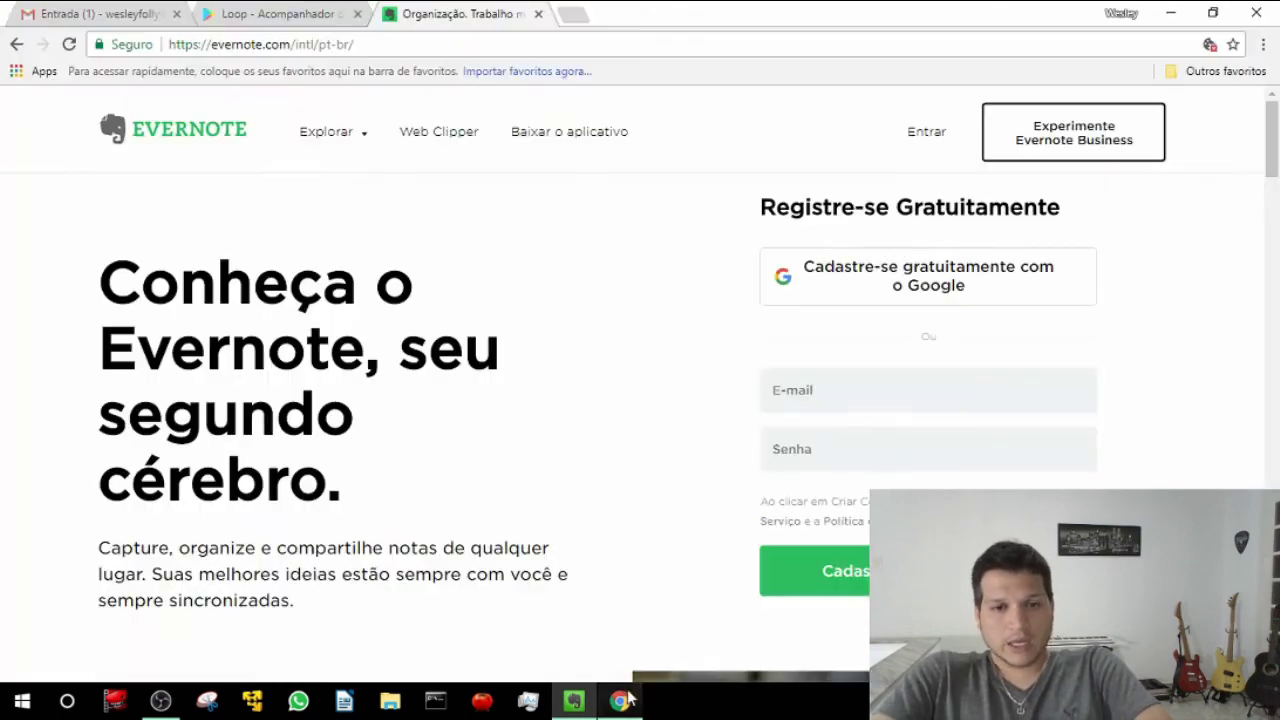
pyautogui.click(262, 14)
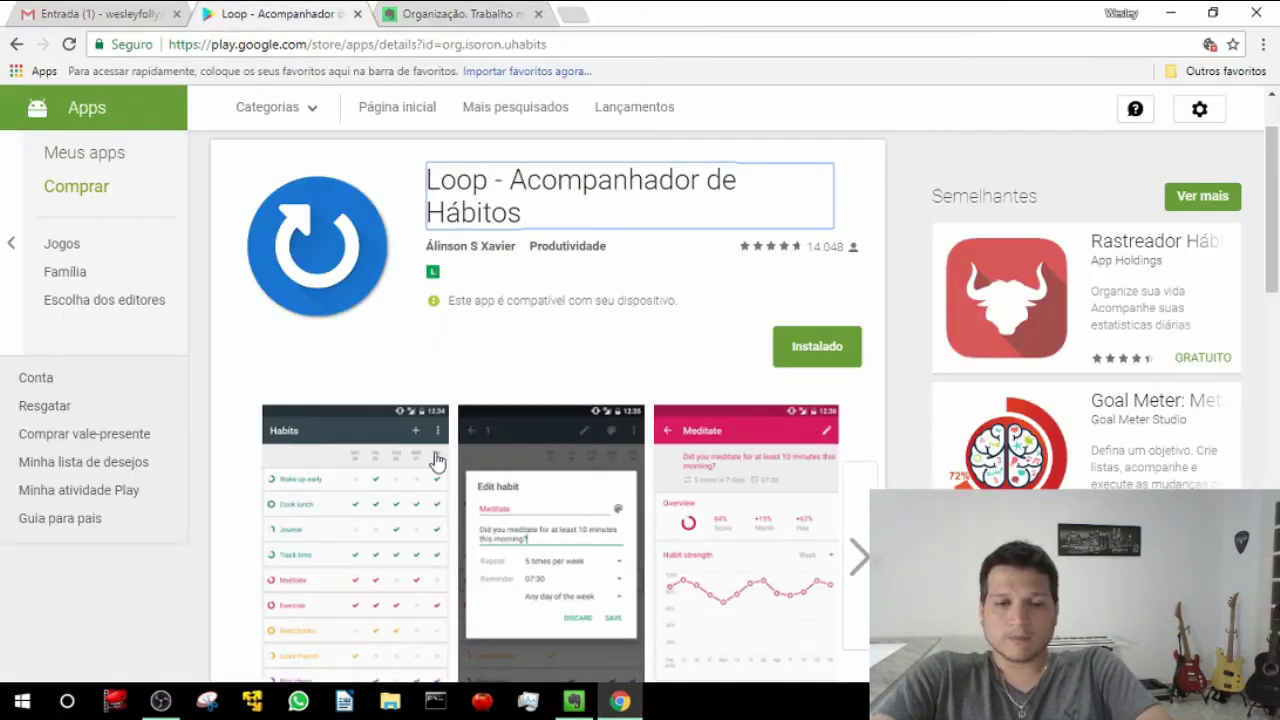
pyautogui.scroll(-1, 421, 414)
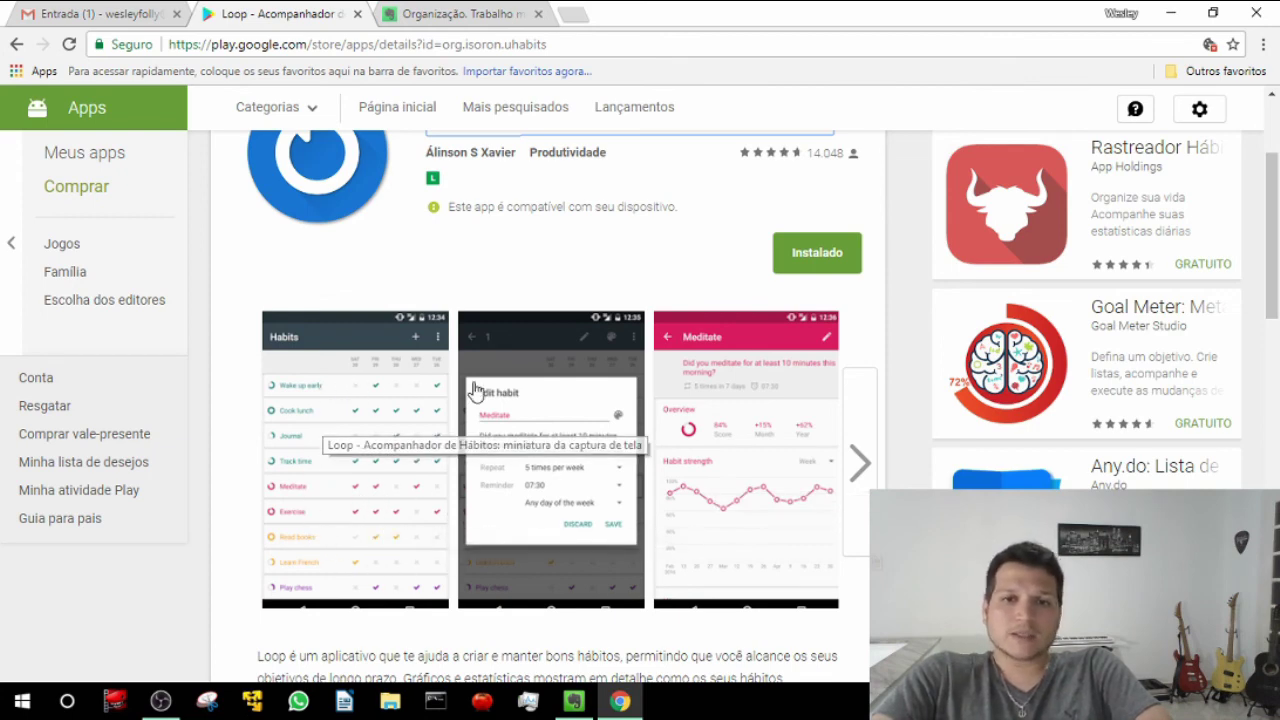
pyautogui.scroll(2, 474, 392)
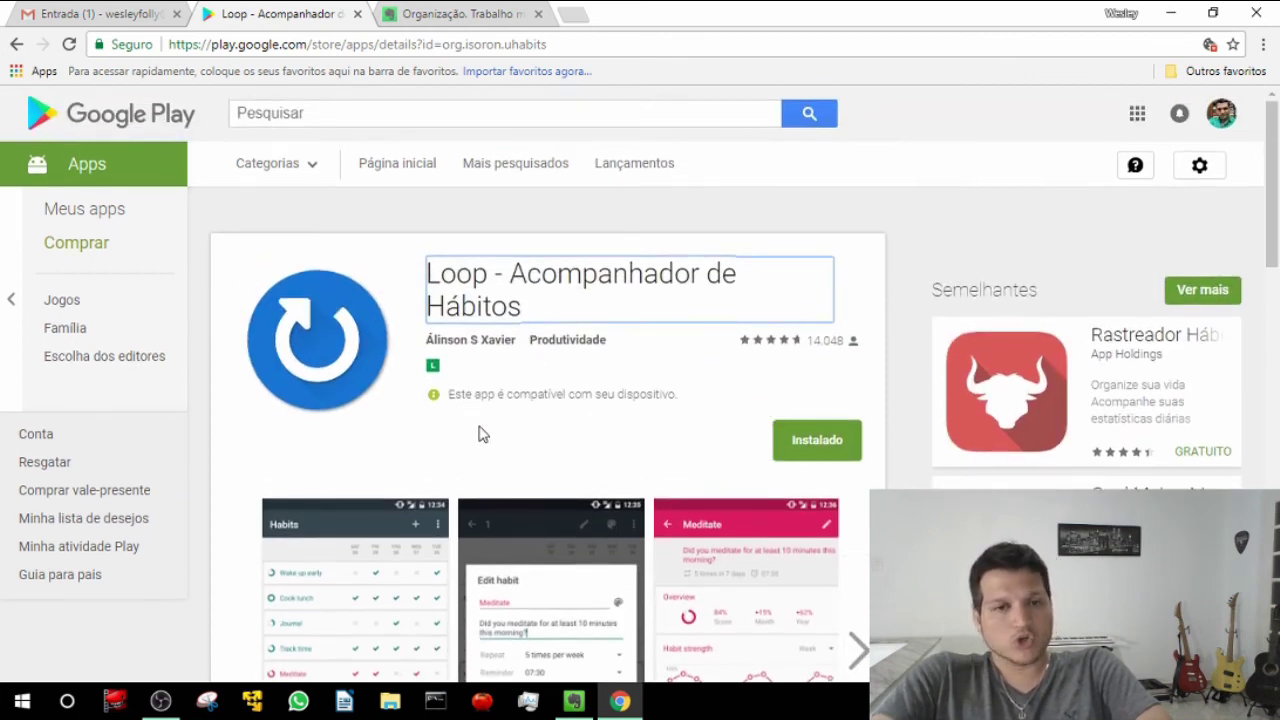
pyautogui.scroll(-1, 470, 432)
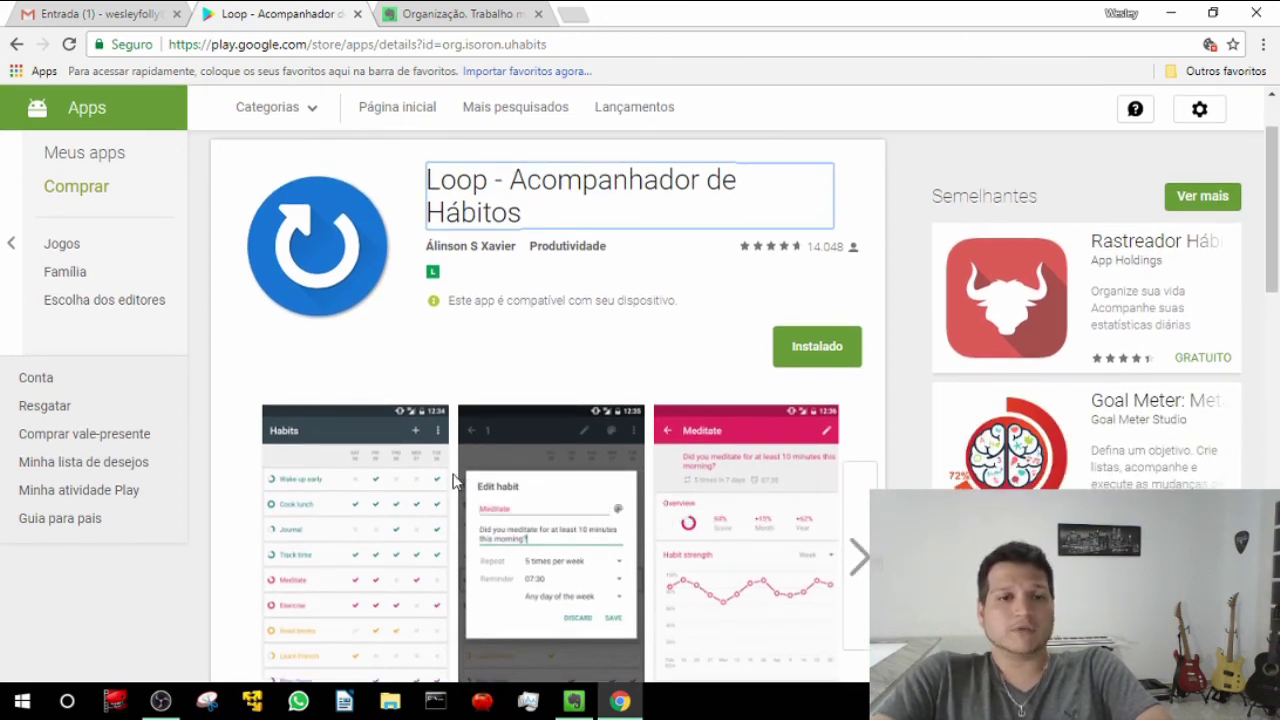
pyautogui.scroll(-1, 445, 470)
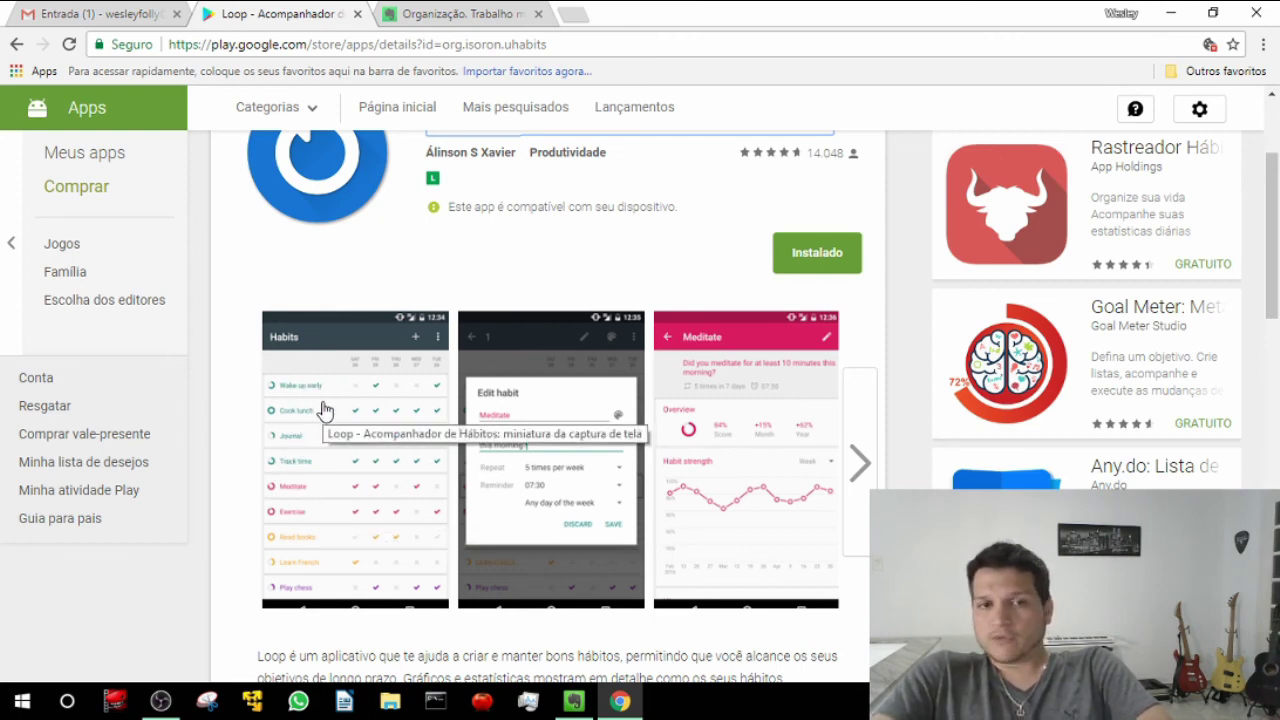
# - Return to the Rotina note in Evernote and go over the Exercício físico and Leitura checklist items
pyautogui.hotkey('alt', 'Tab')
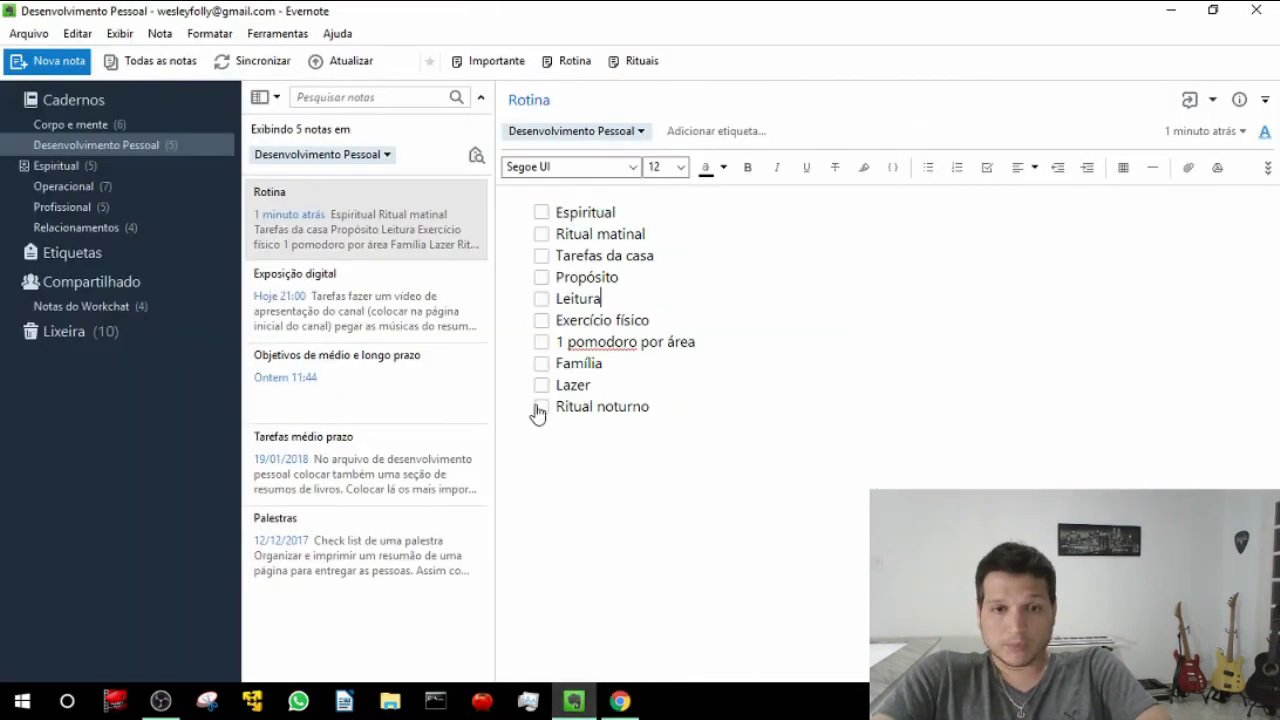
pyautogui.click(541, 320)
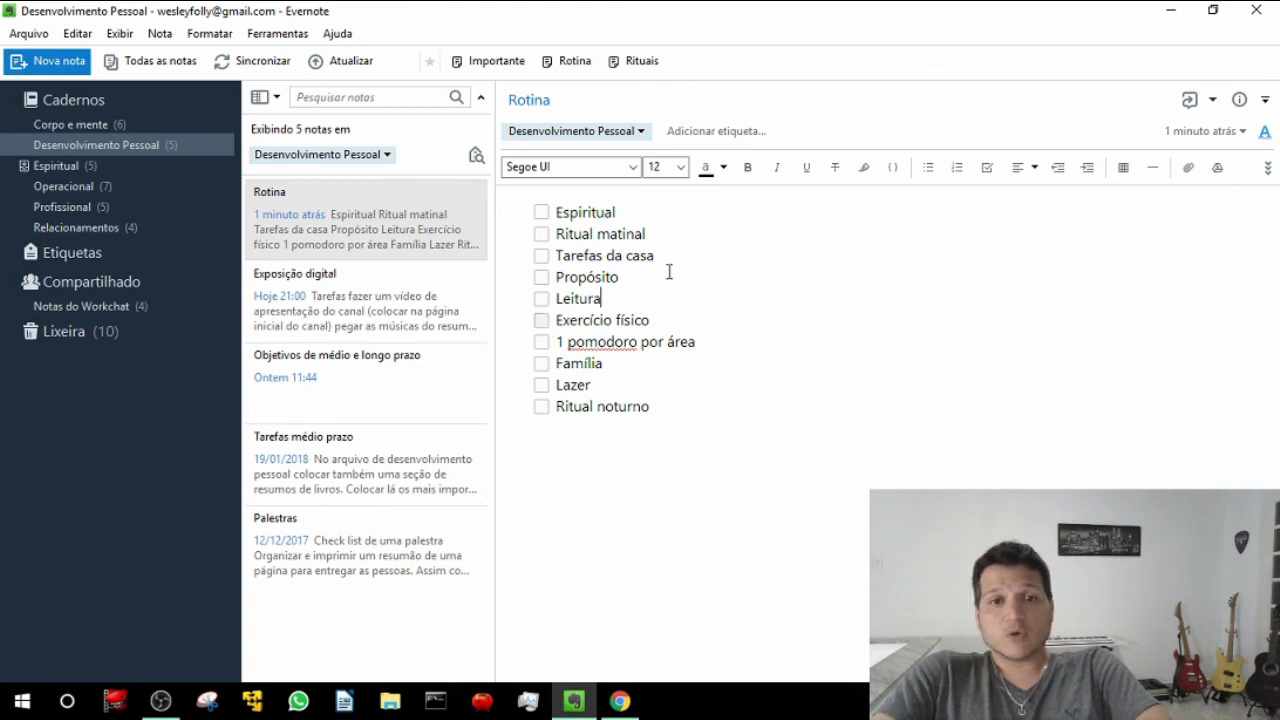
pyautogui.click(540, 300)
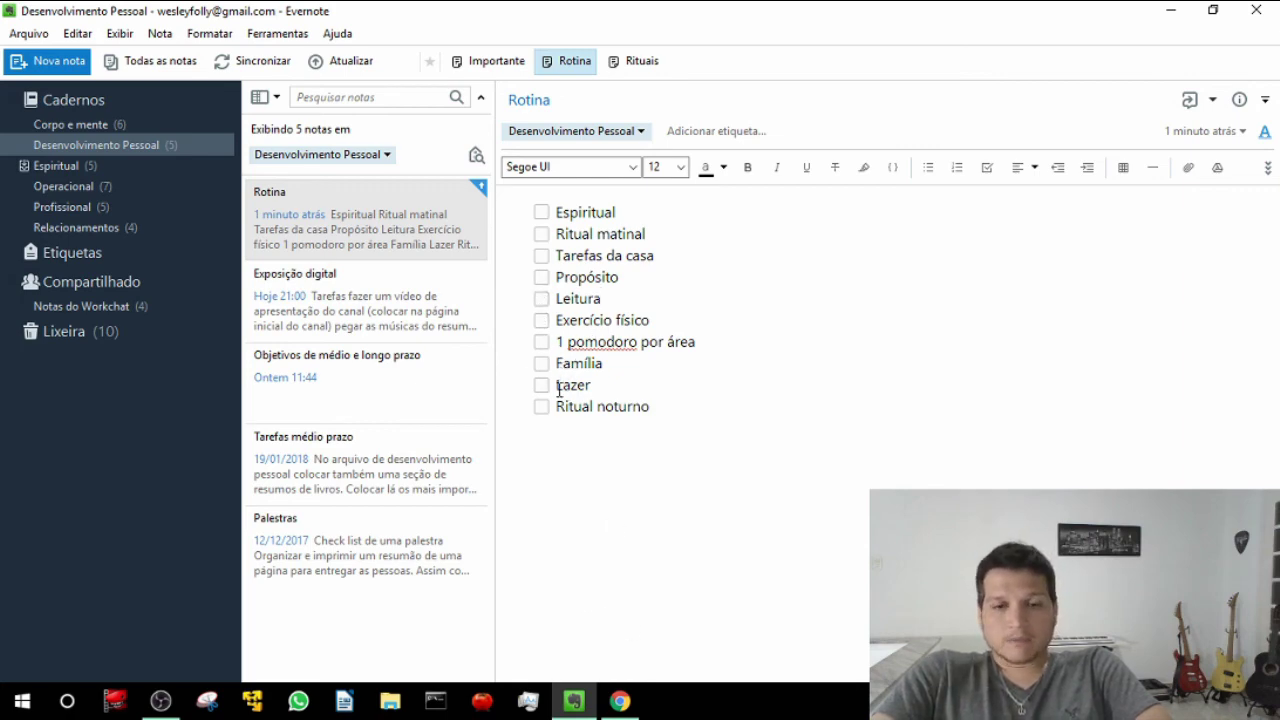
# - Switch back to the Loop page in Chrome and highlight the app title Loop - Acompanhador de Hábitos to point out its name
pyautogui.click(620, 700)
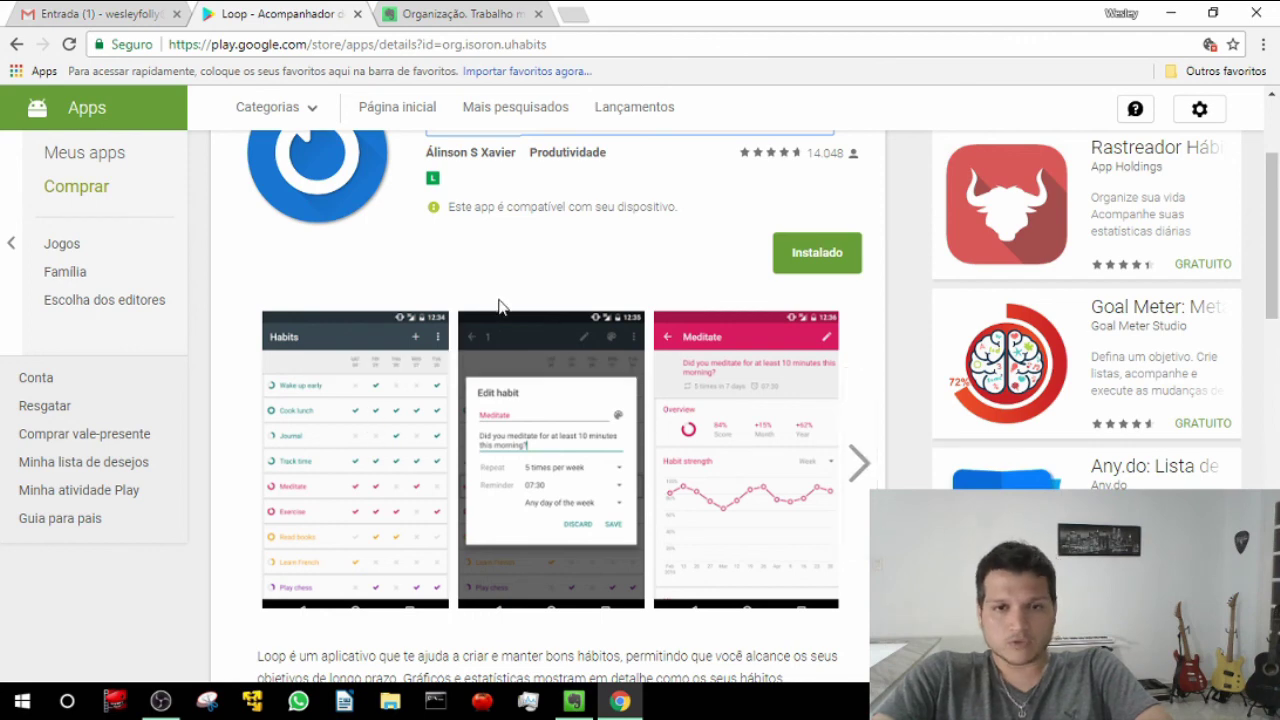
pyautogui.scroll(3, 490, 330)
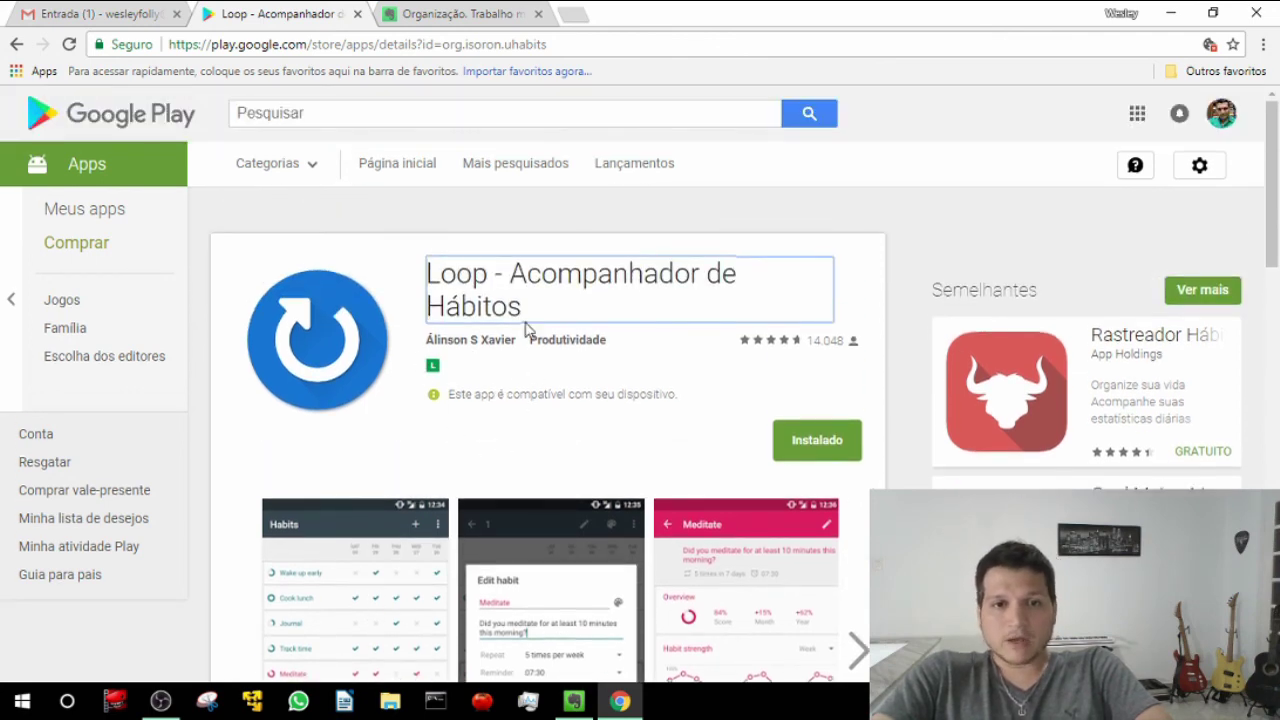
pyautogui.moveTo(522, 308); pyautogui.dragTo(424, 289)
pyautogui.click(516, 316)
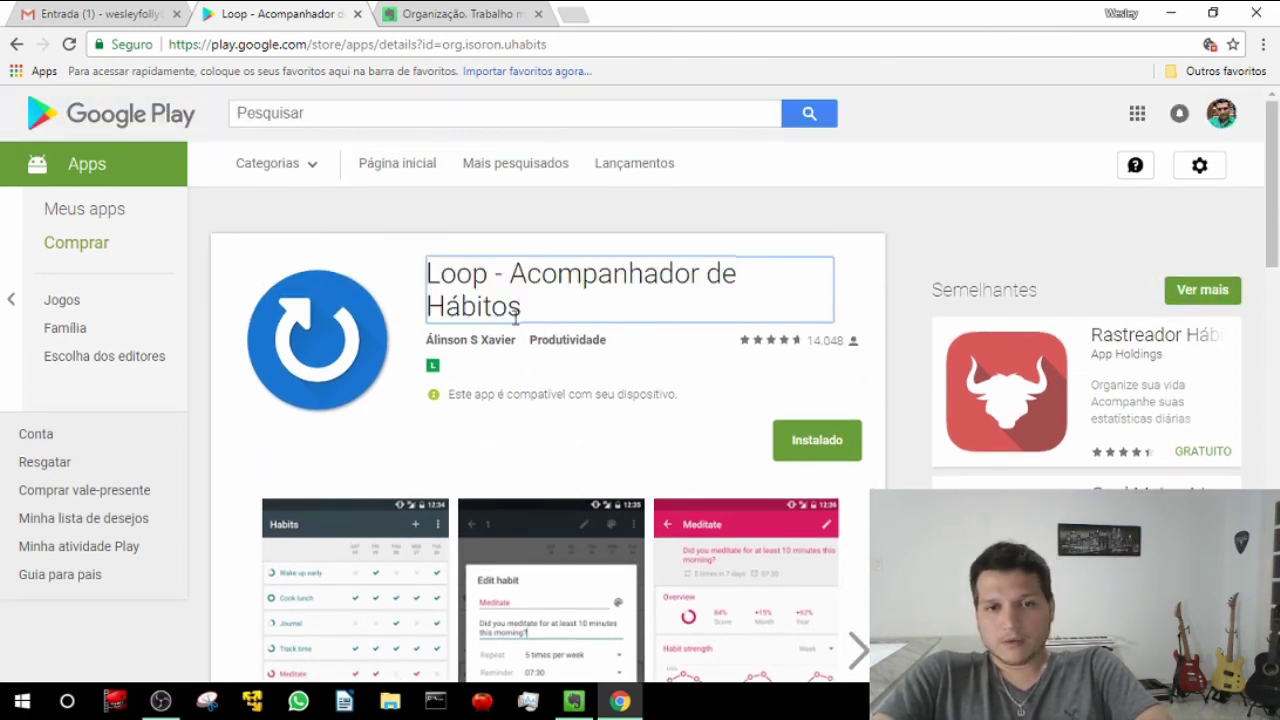
pyautogui.moveTo(520, 310); pyautogui.dragTo(507, 284)
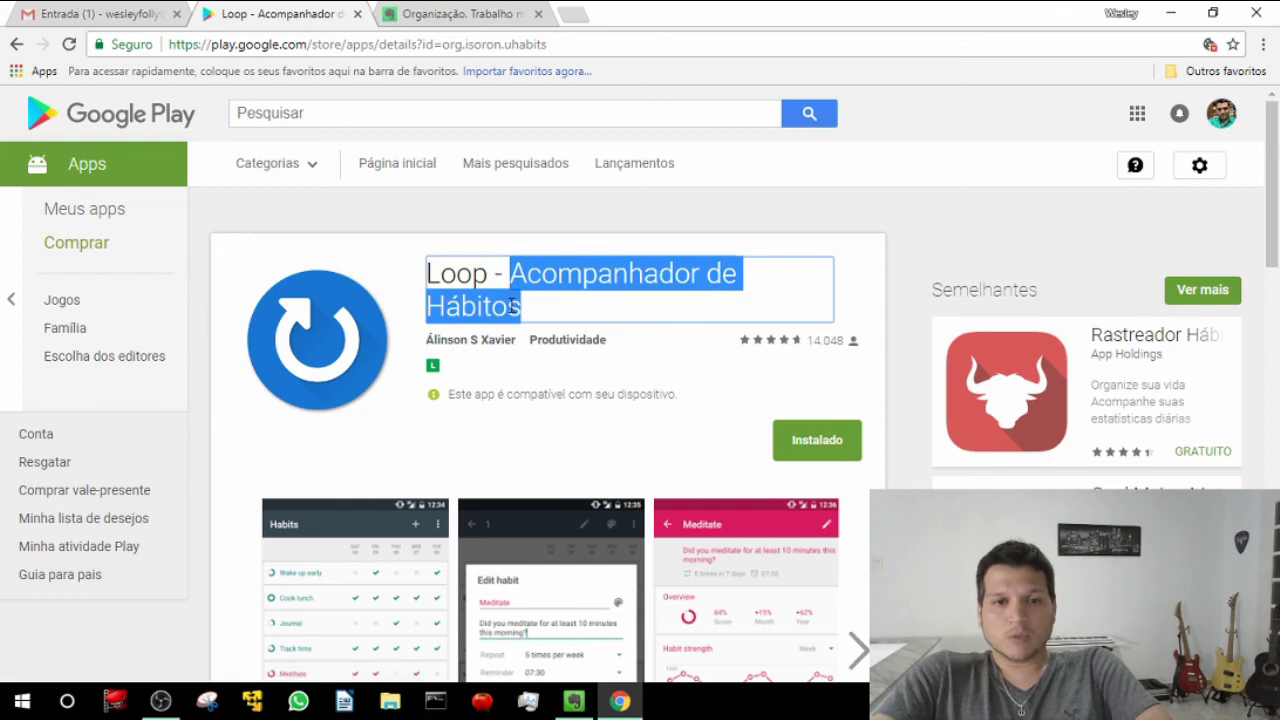
pyautogui.click(526, 311)
pyautogui.moveTo(527, 317); pyautogui.dragTo(424, 268)
pyautogui.click(490, 316)
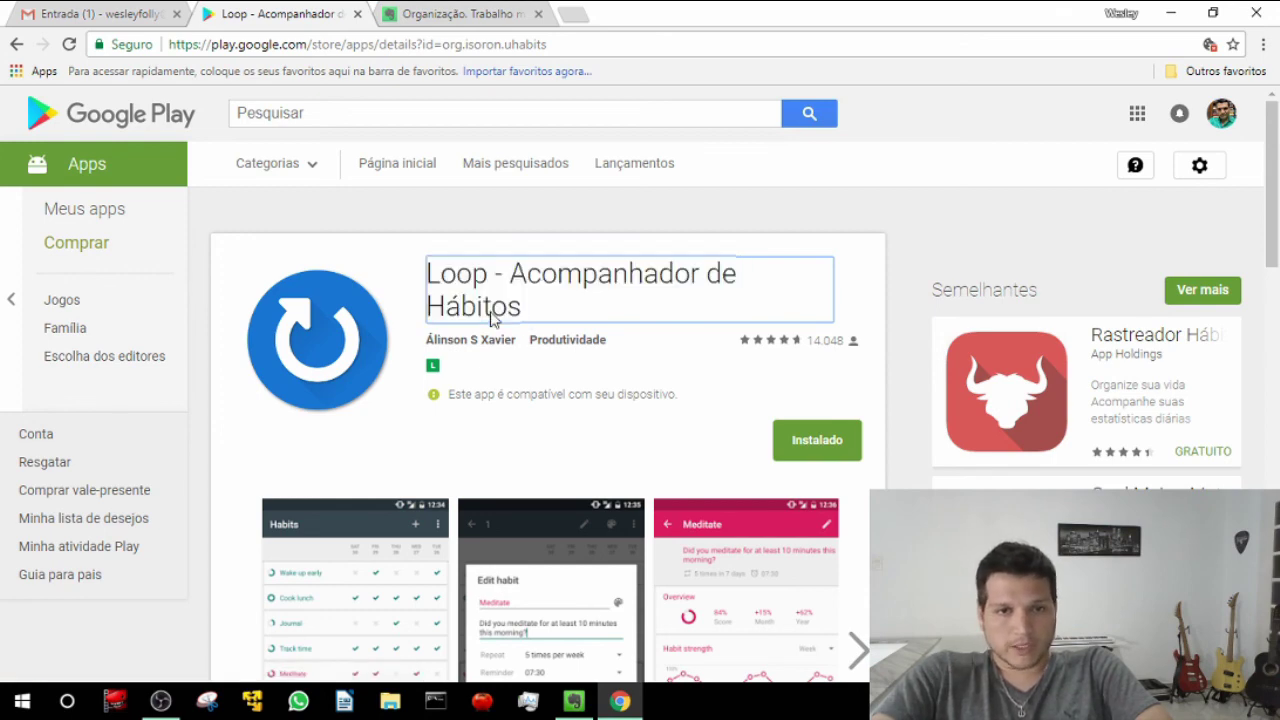
# - Switch to OBS and activate the scene 4 - Camera cheia despedida
pyautogui.click(166, 706)
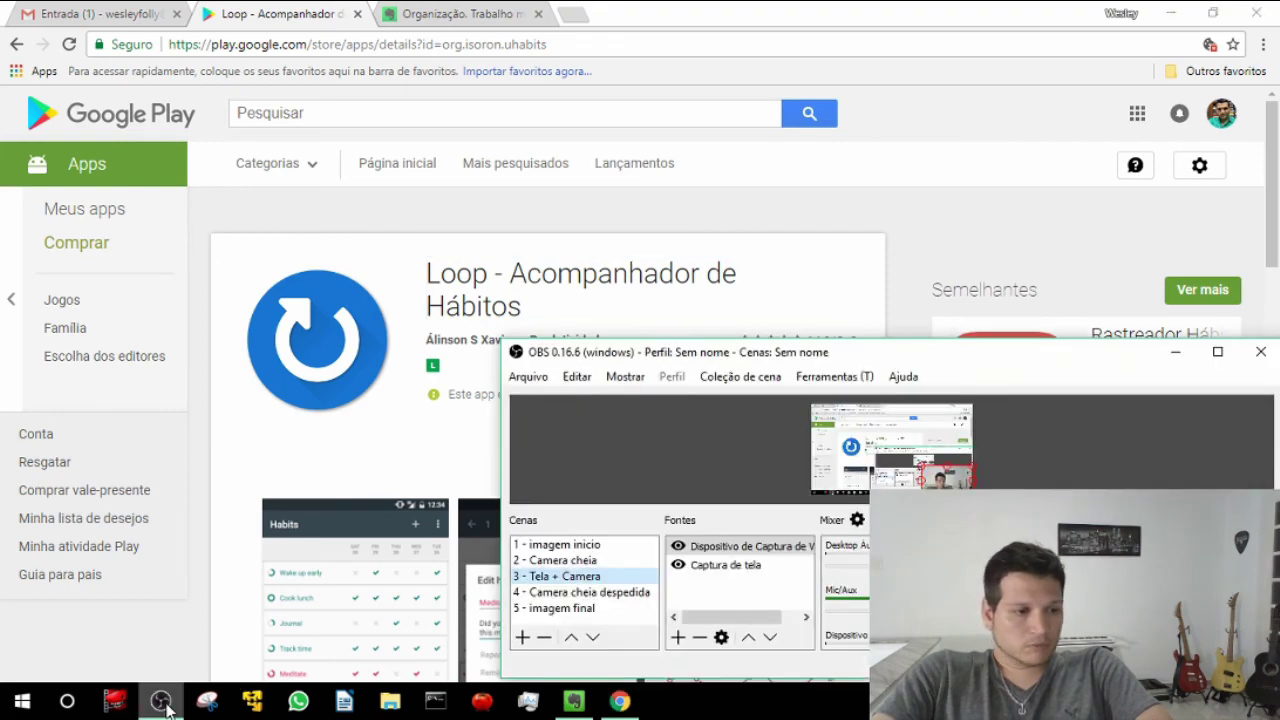
pyautogui.click(585, 592)
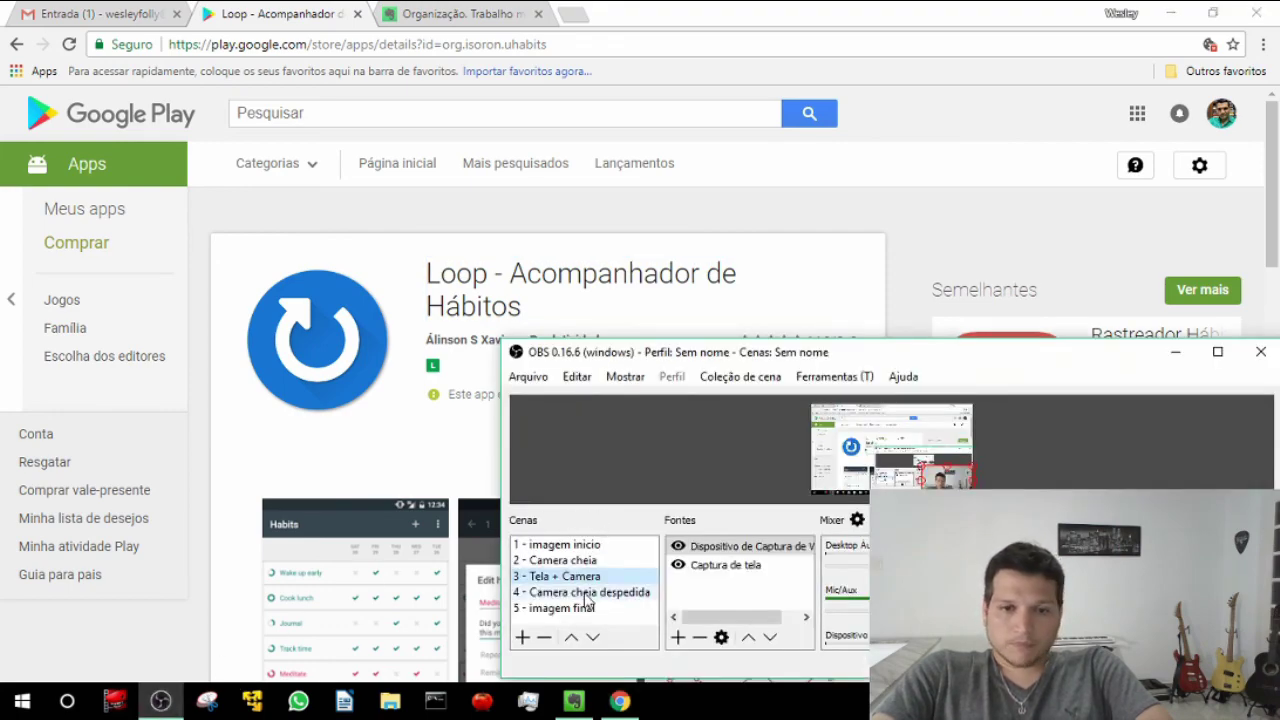